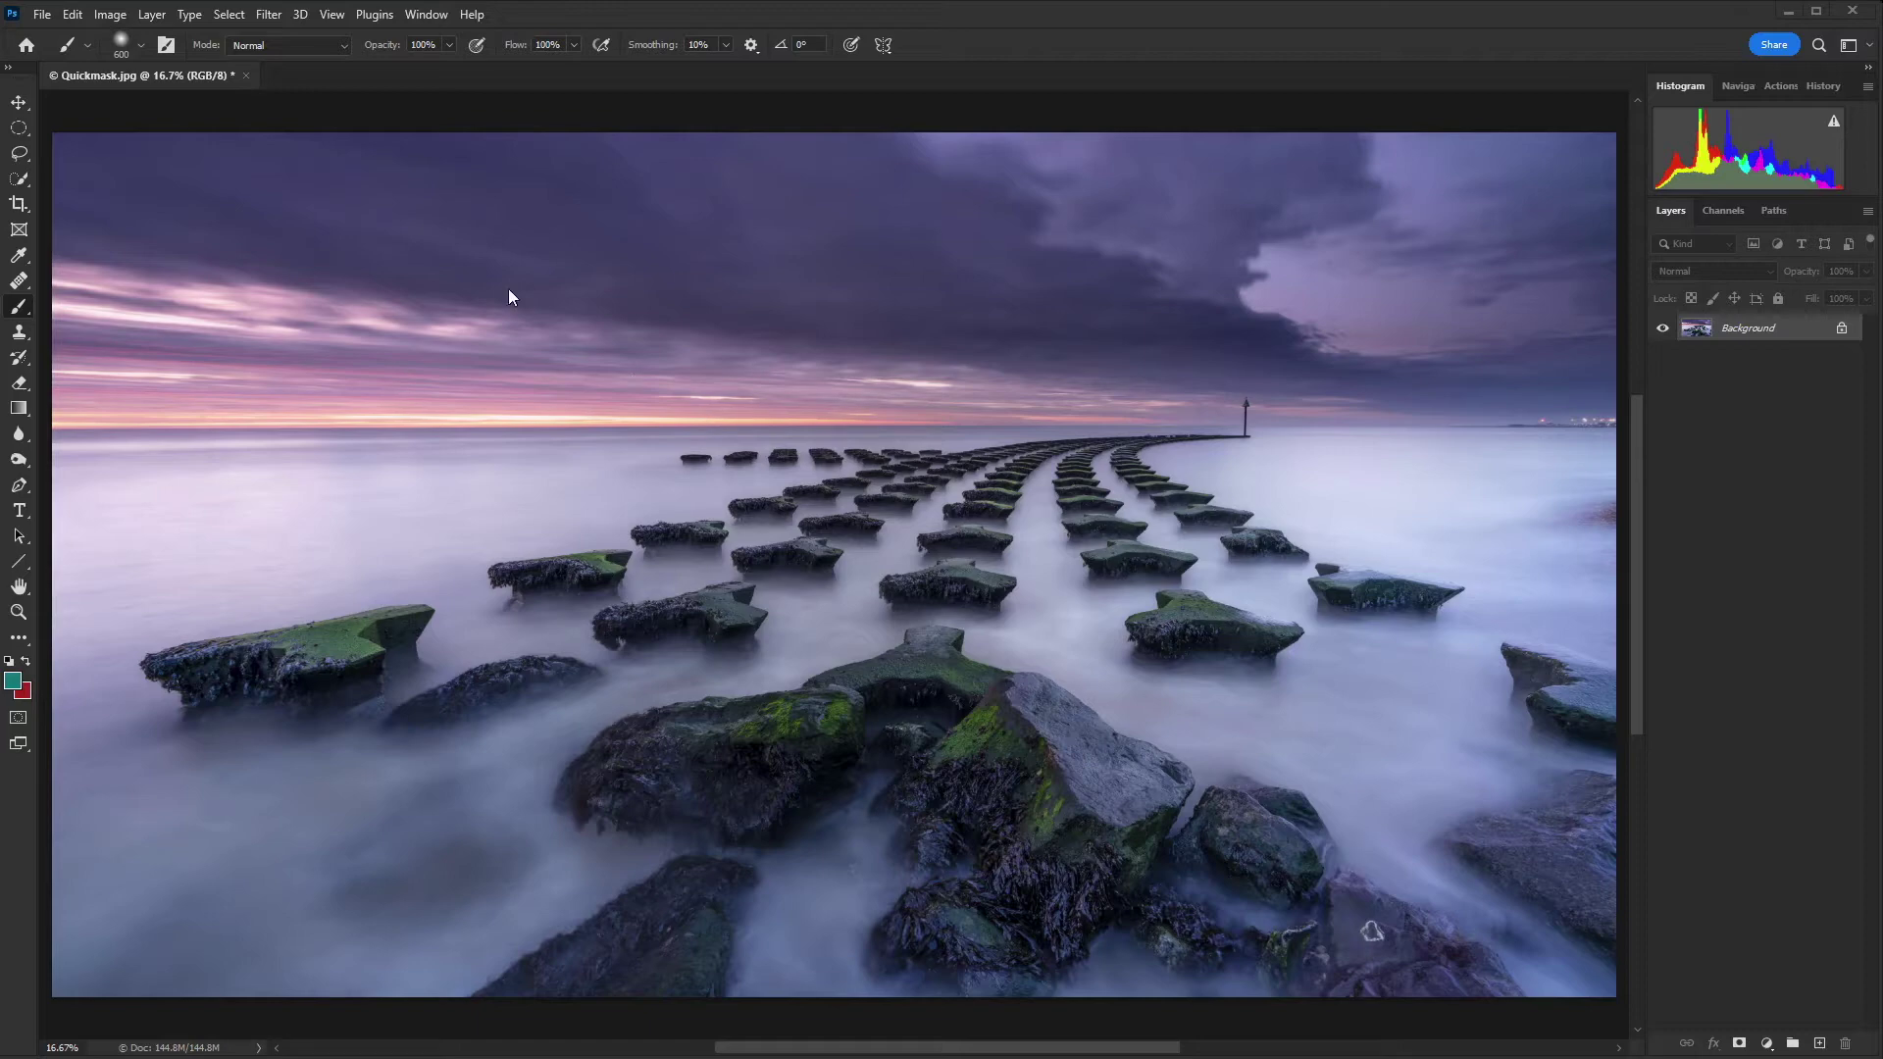
Select the Elliptical Marquee tool in the toolbar
click(18, 127)
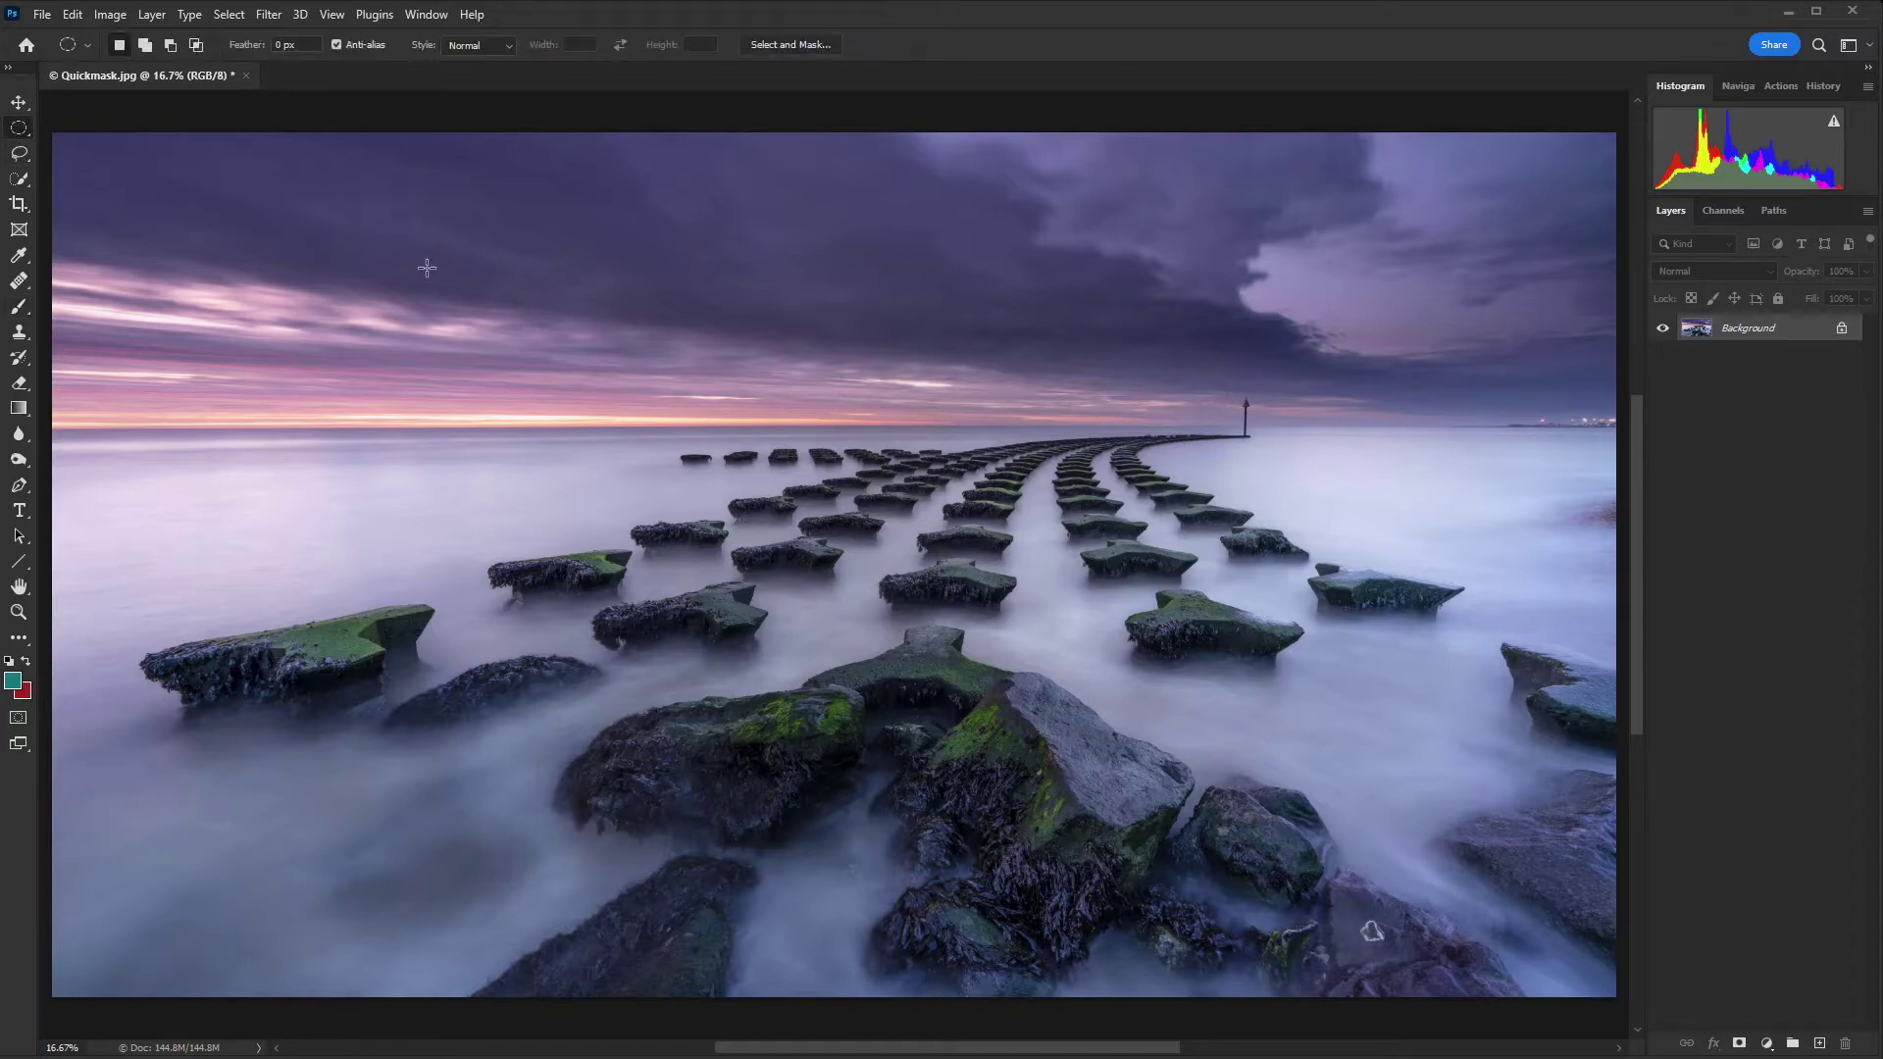
Draw a circular selection in the sky and show it as a red Quick Mask
drag(428, 240, 793, 525)
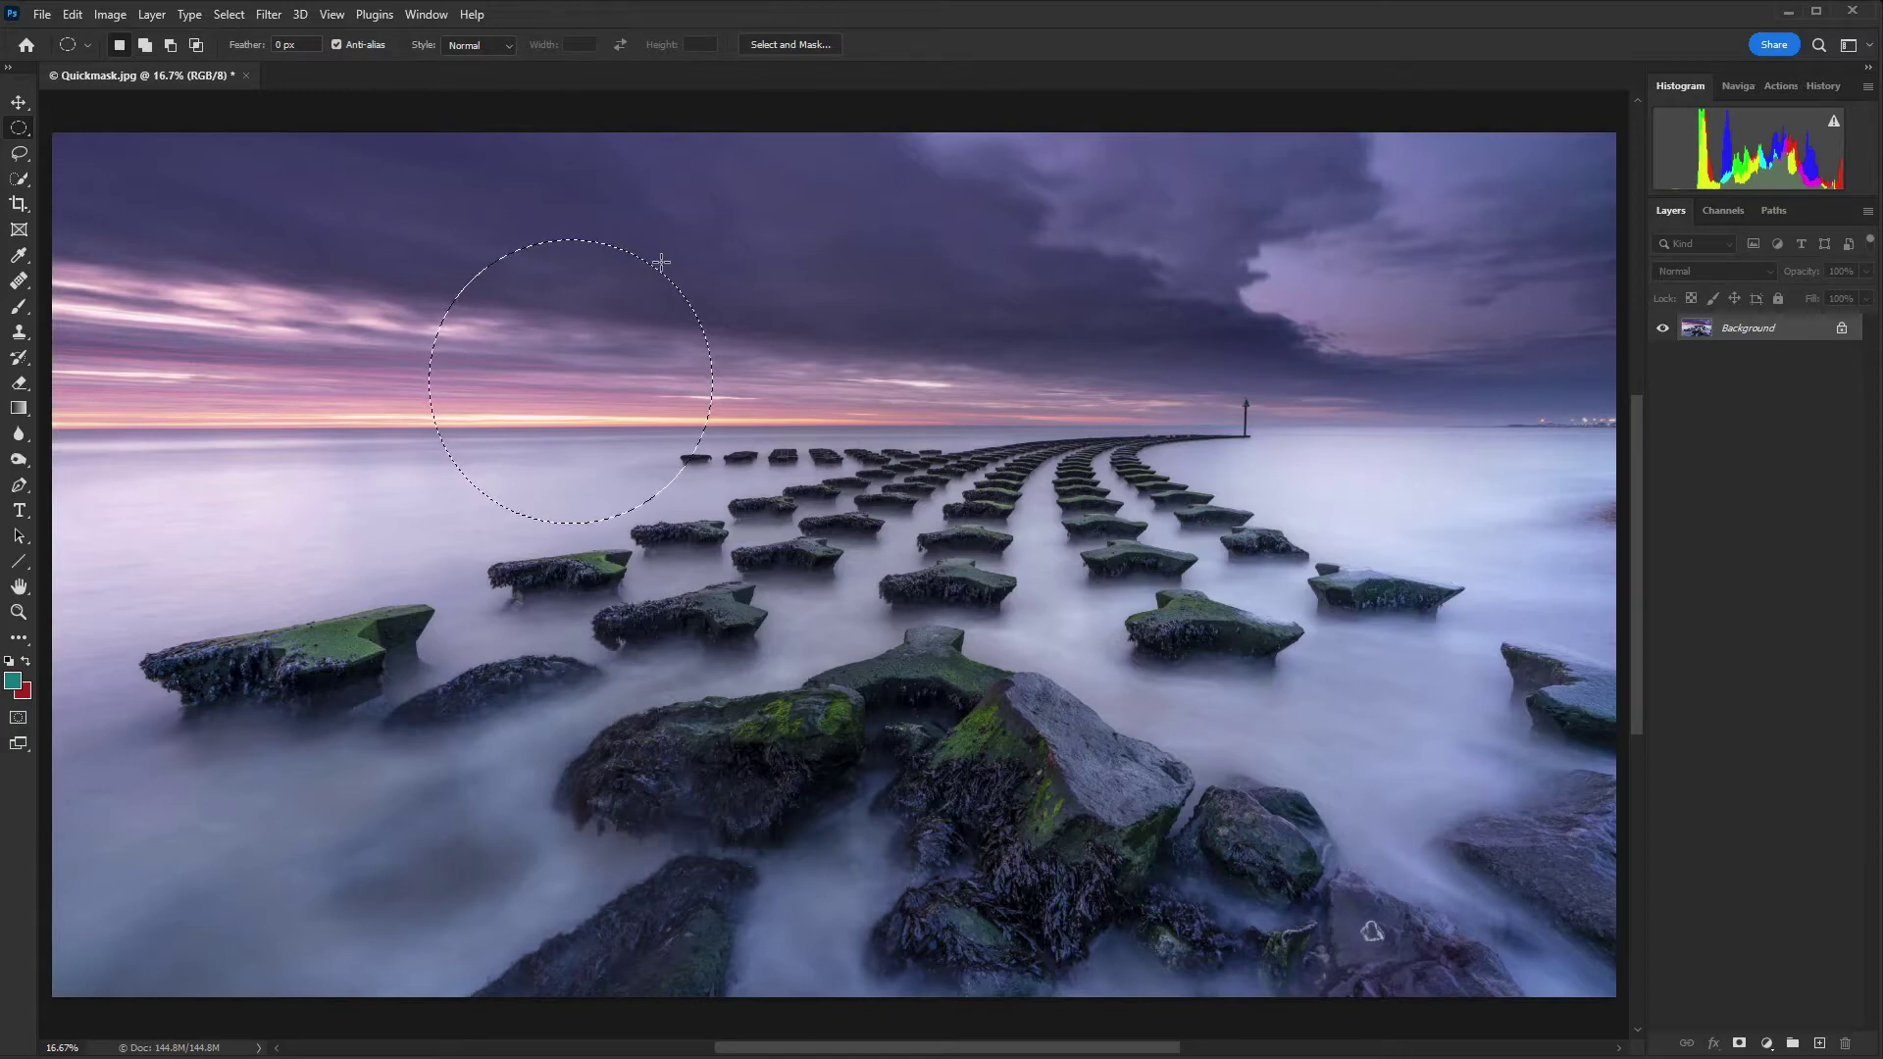
key(q)
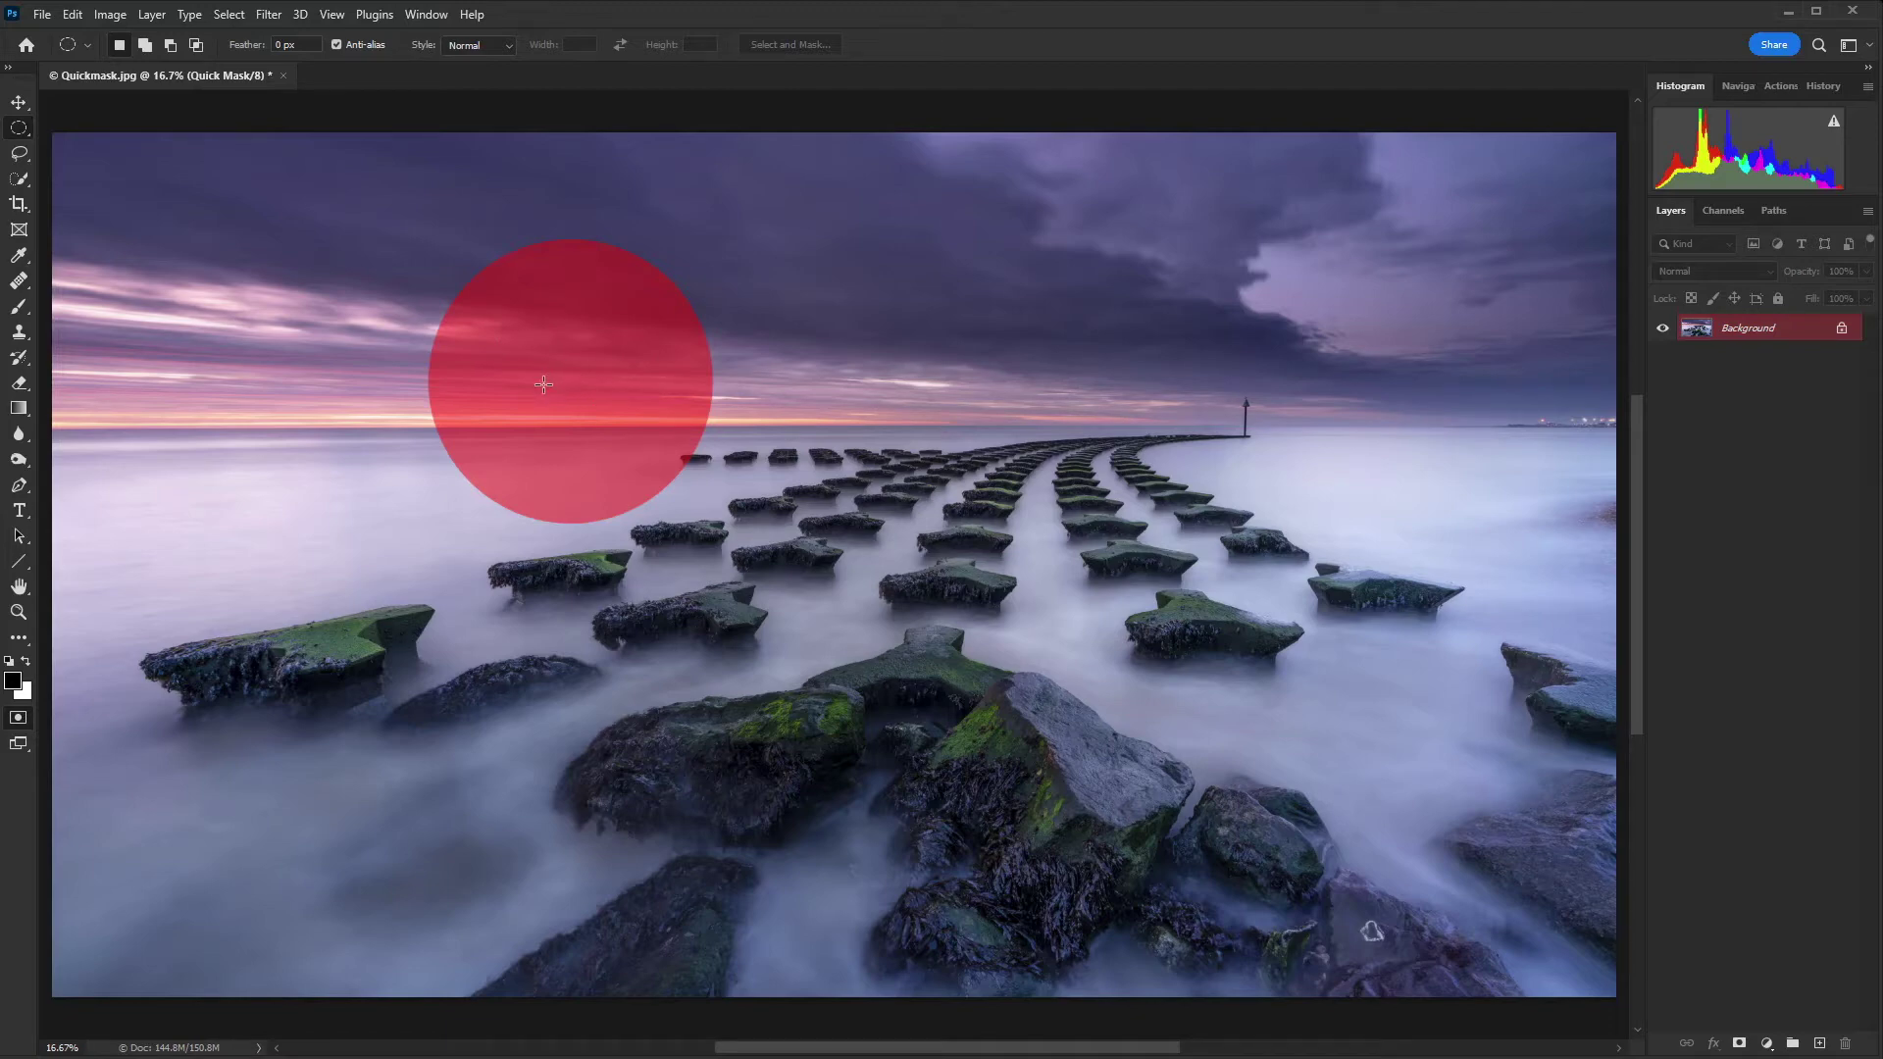
Enlarge and skew the mask circle into a tilted ellipse, then exit Quick Mask and deselect
key(ctrl+t)
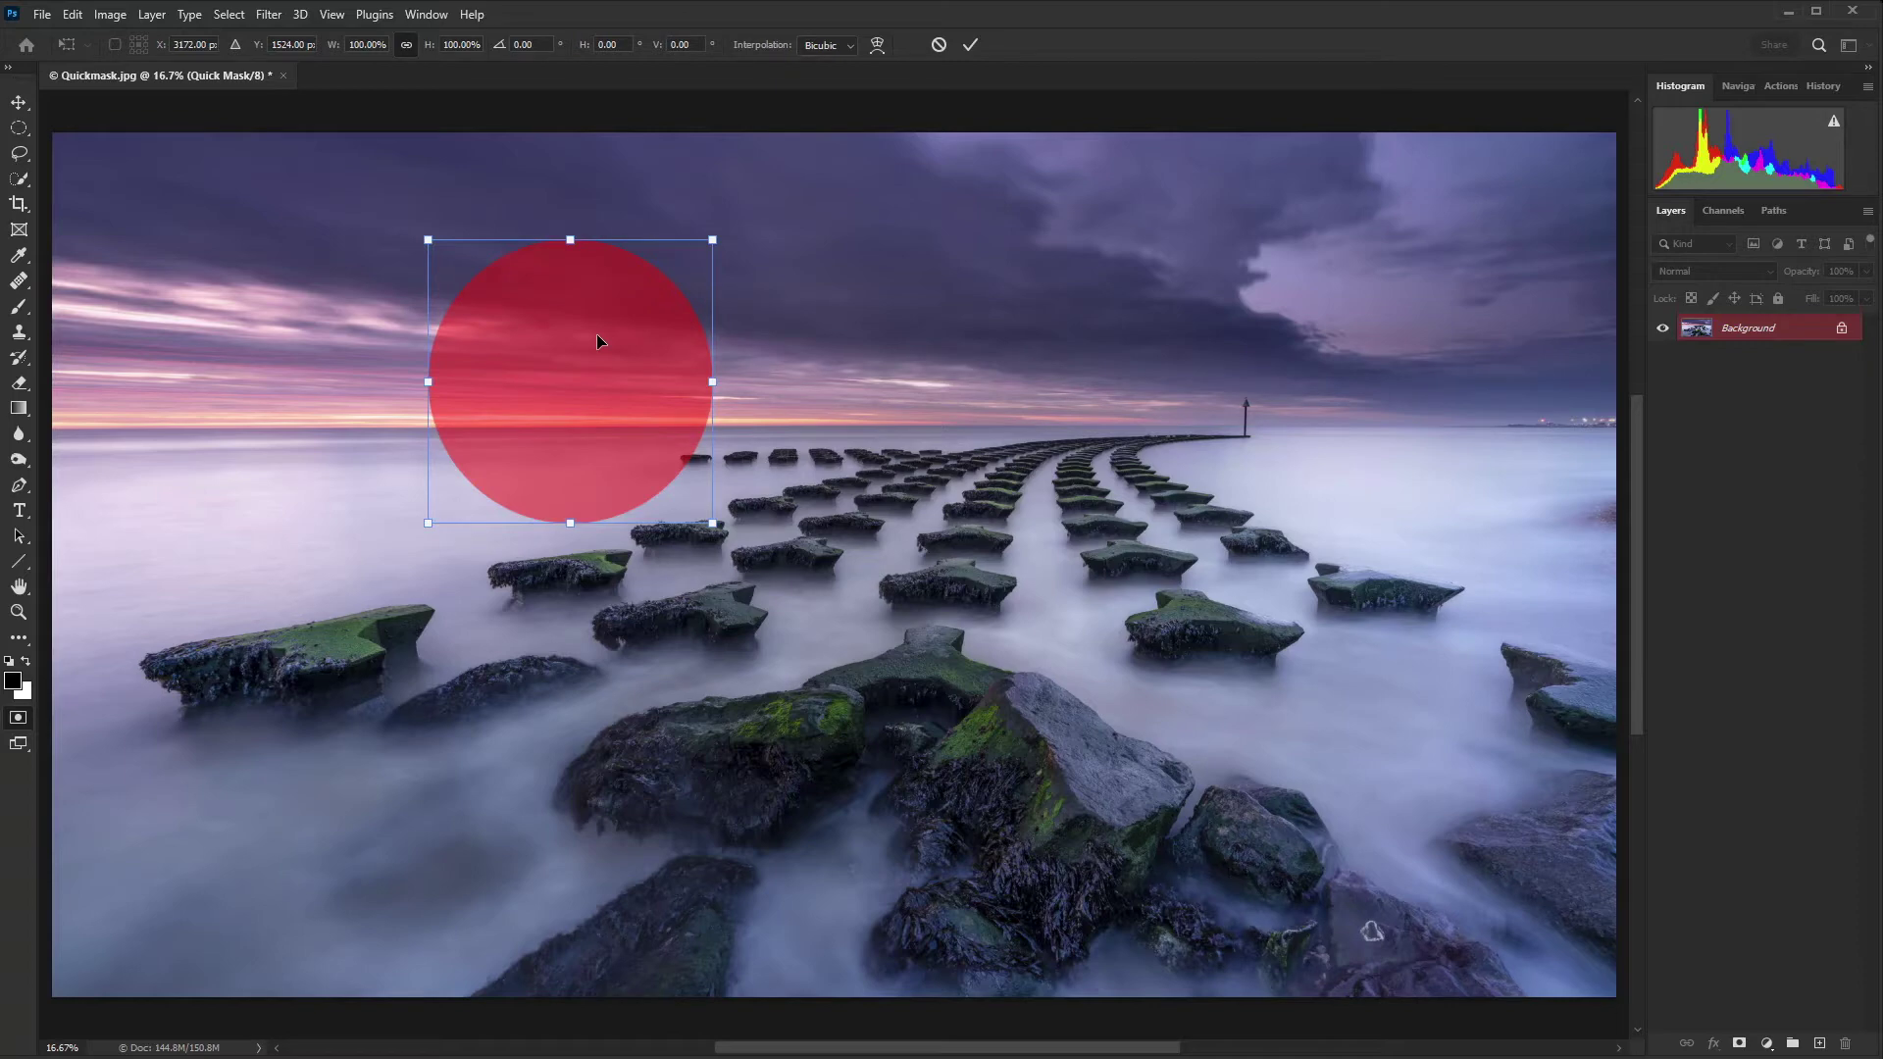
drag(726, 243, 822, 396)
drag(793, 310, 618, 392)
key(Return)
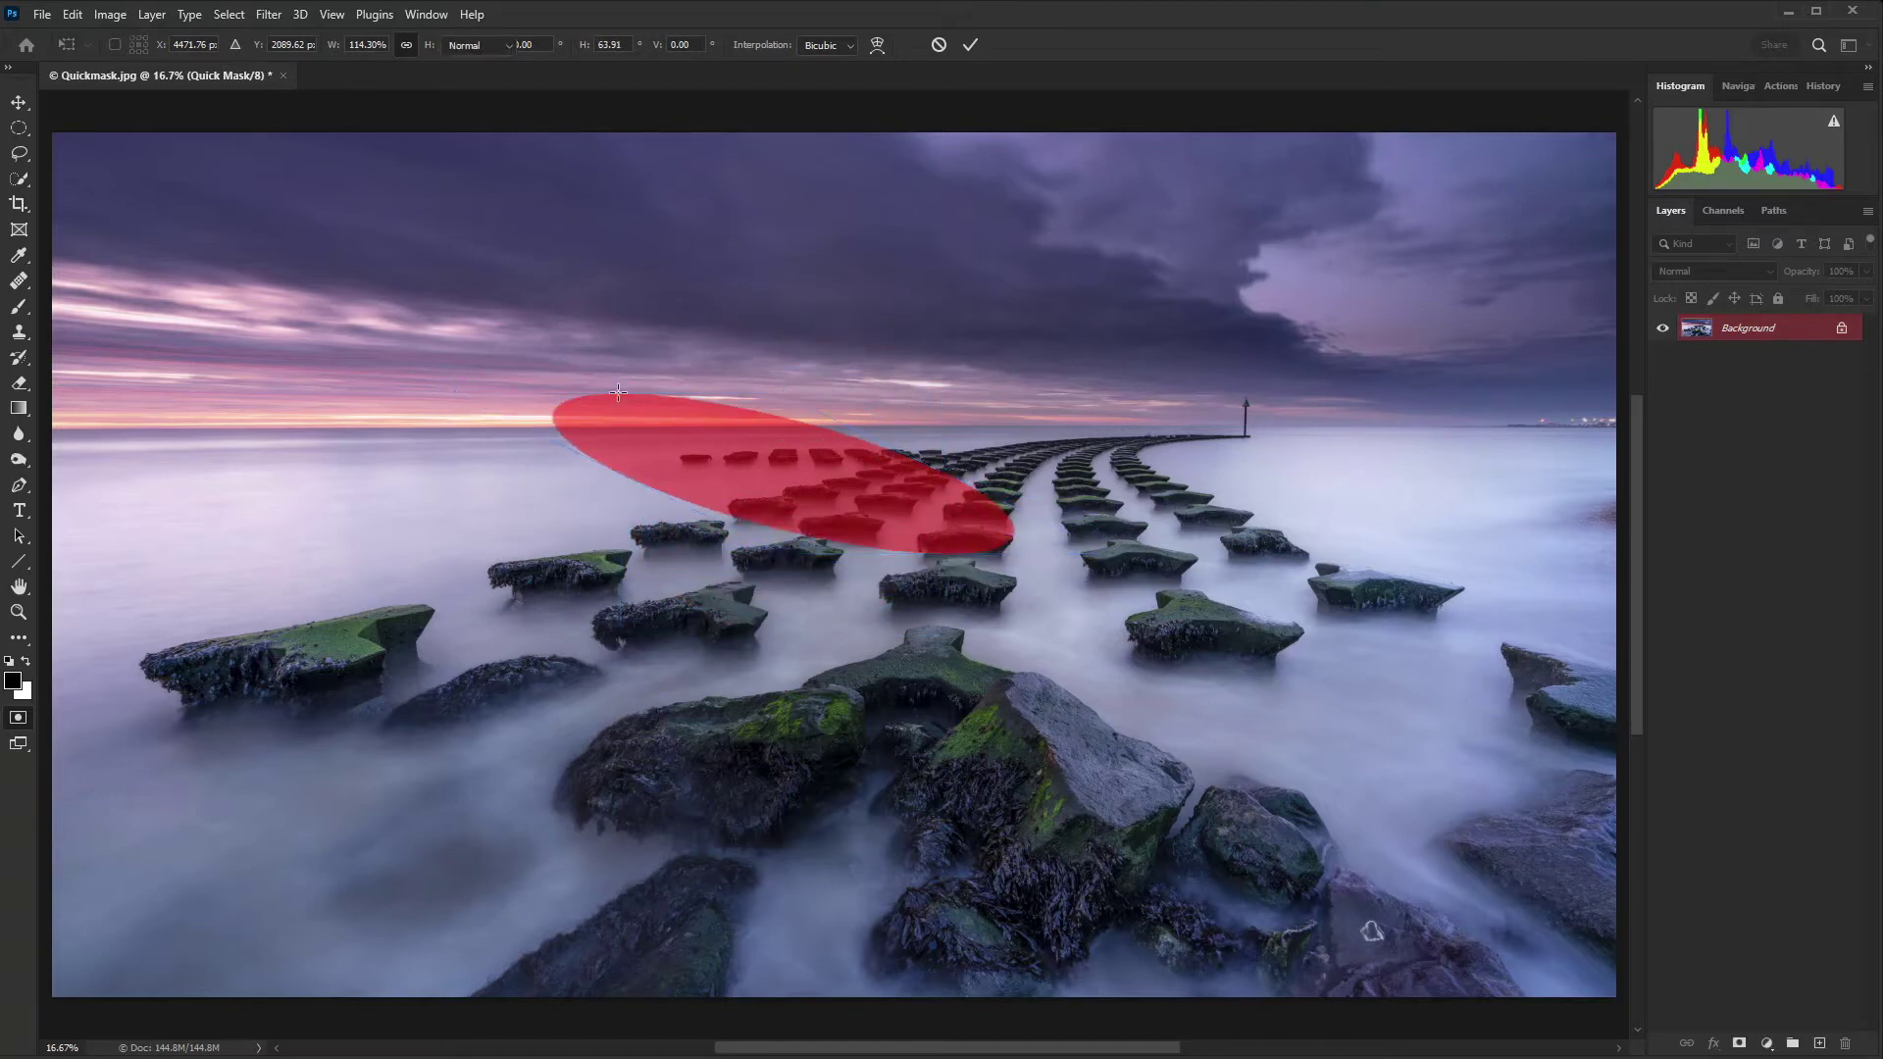
key(q)
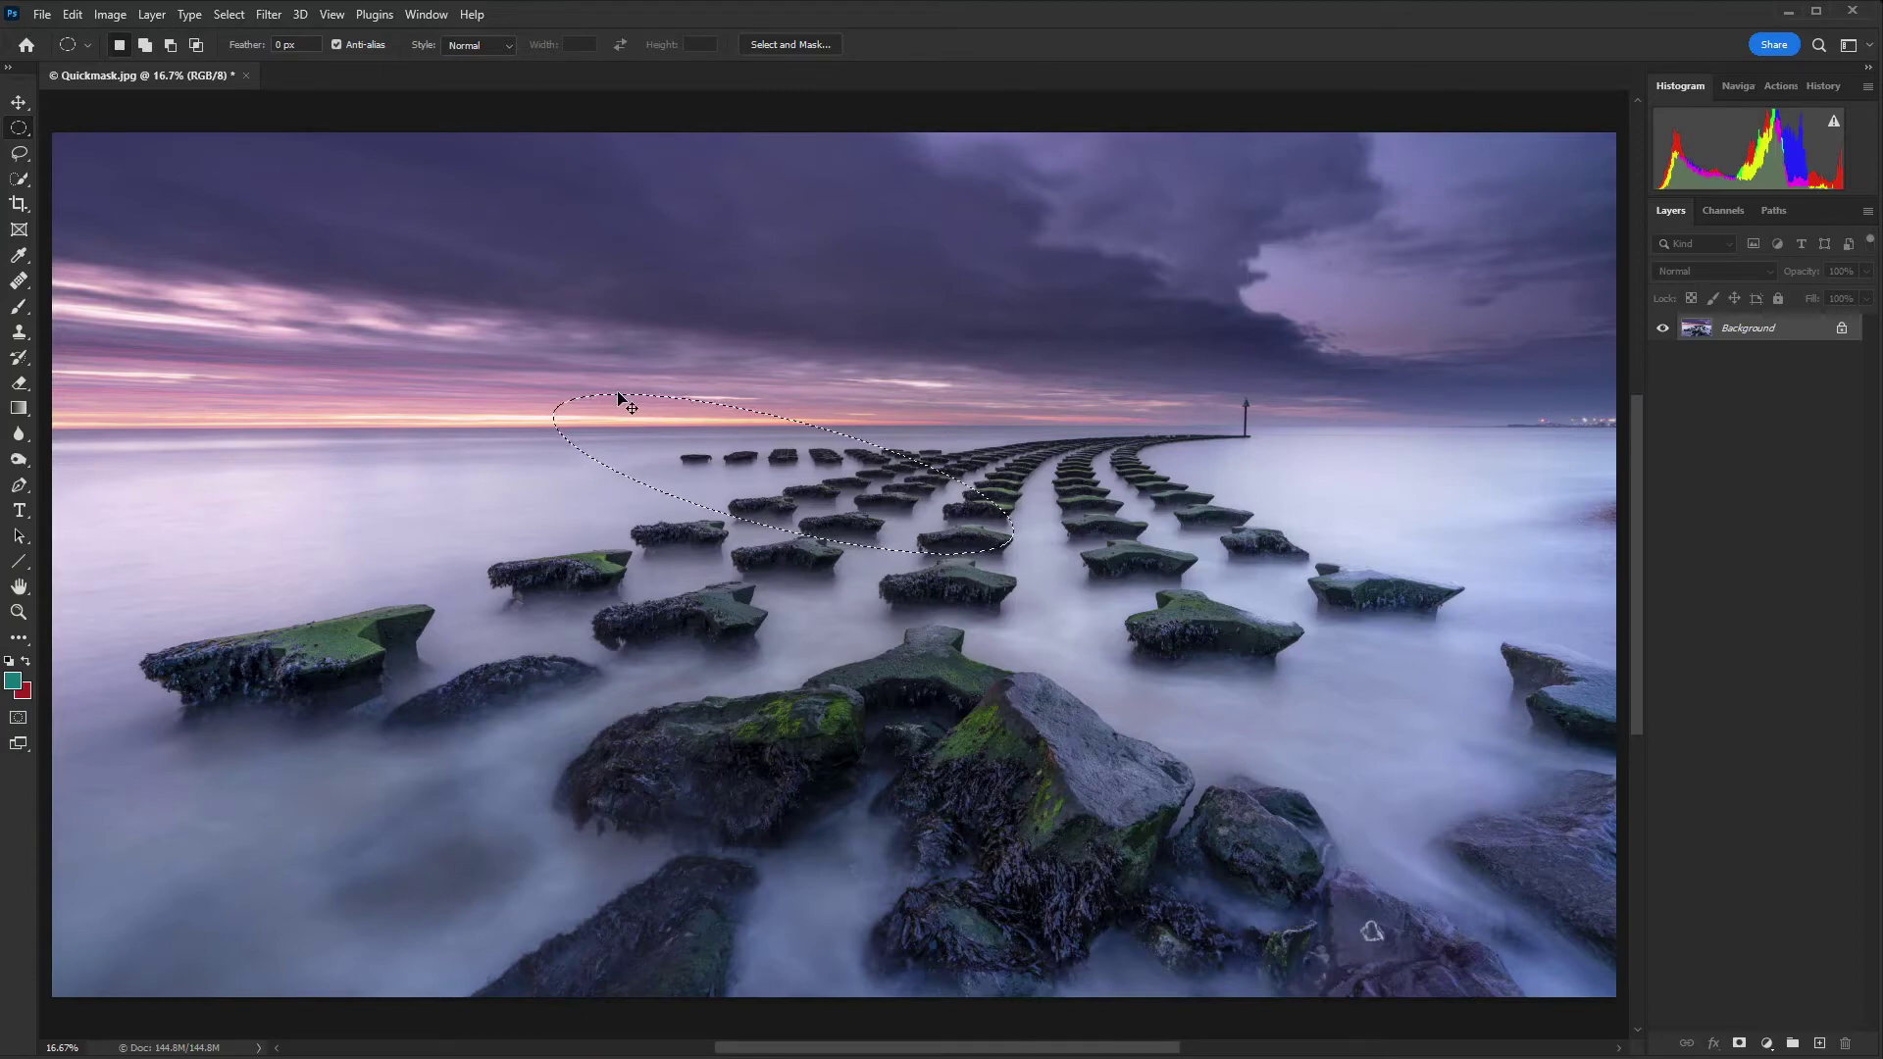
click(619, 394)
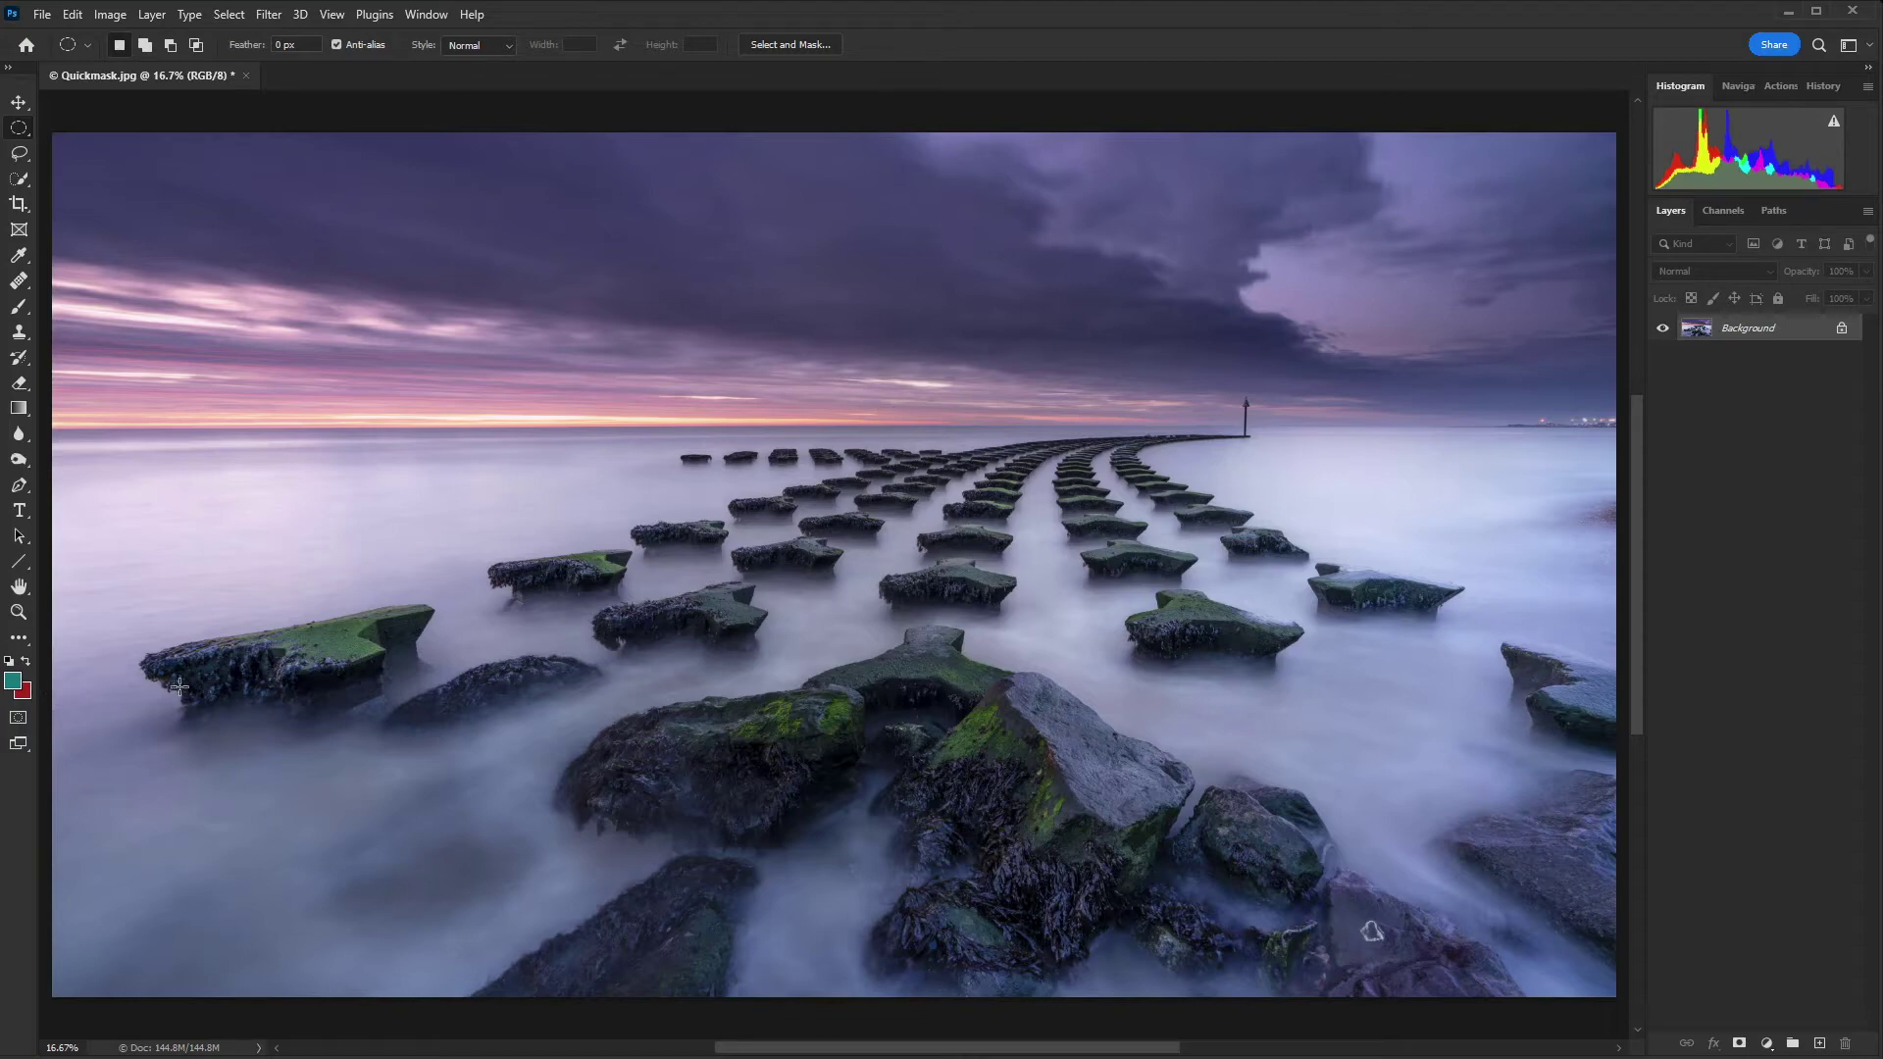
Reset colours to default black and white, pick the Brush, and enter Quick Mask
key(d)
key(b)
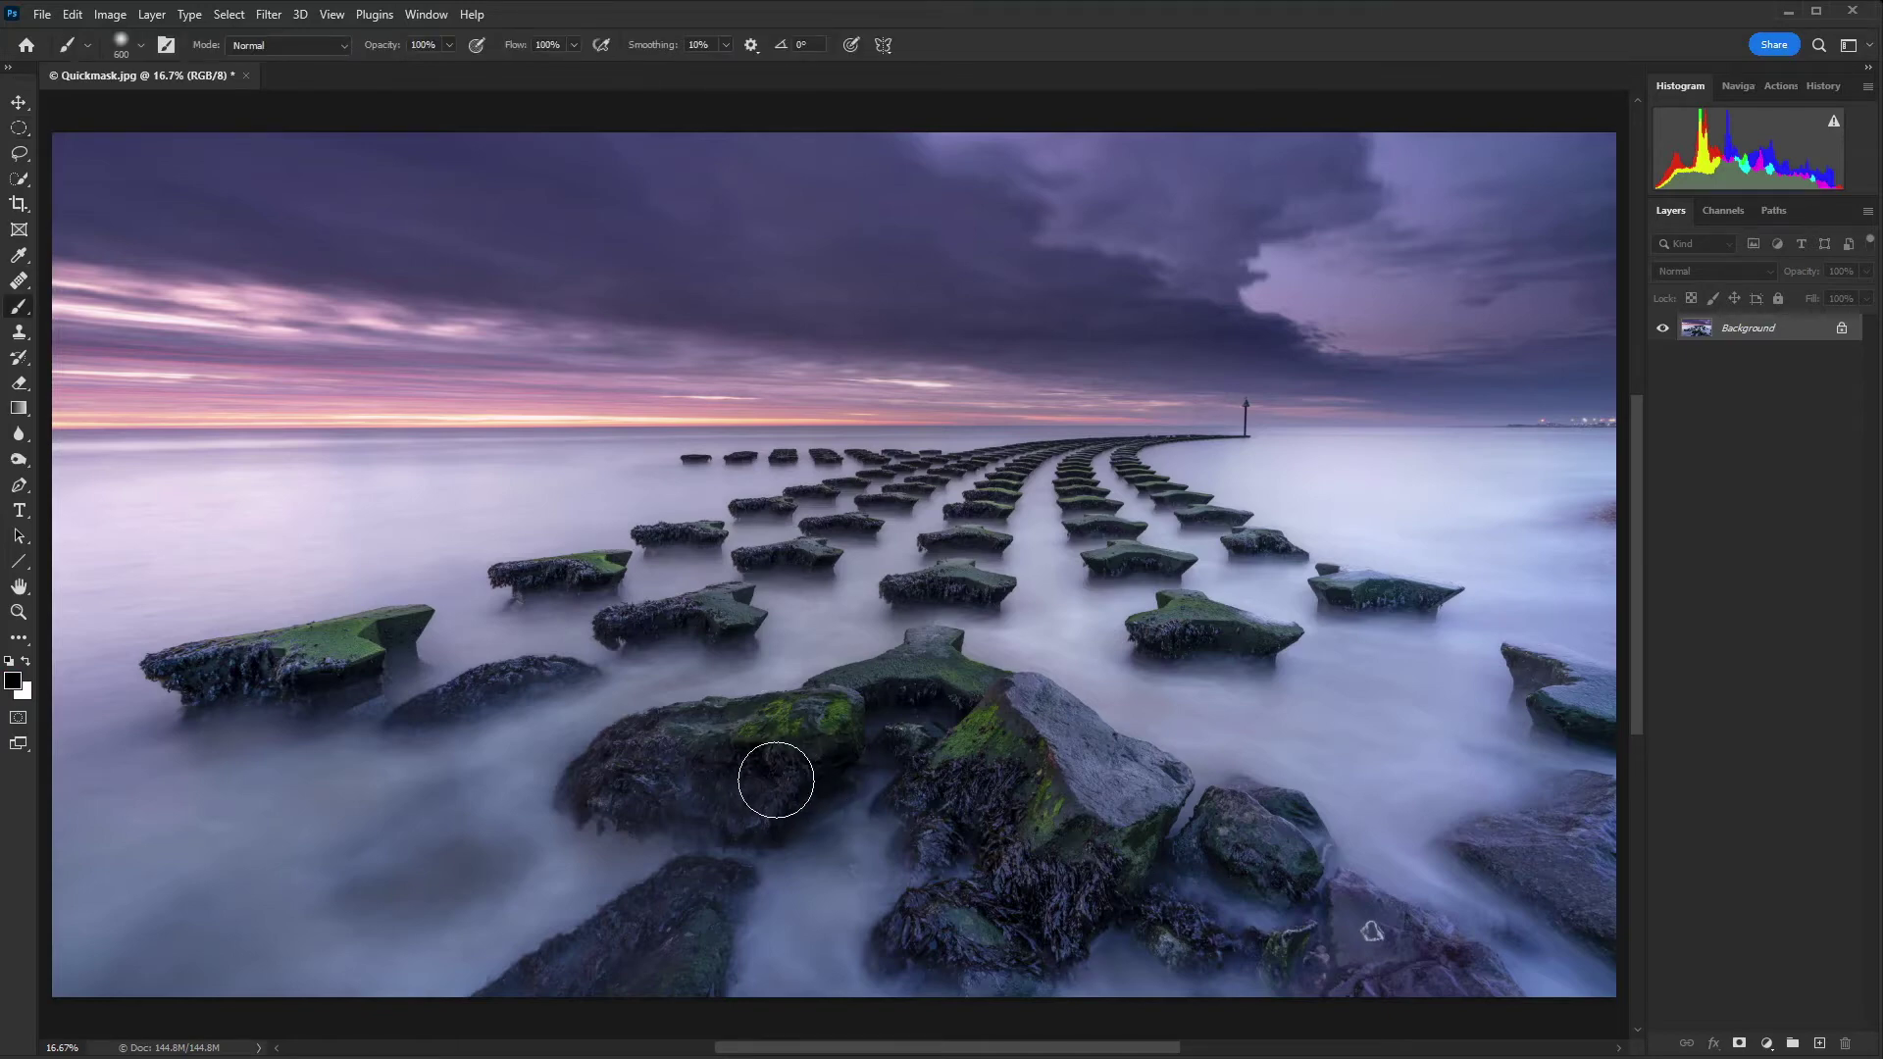
key(q)
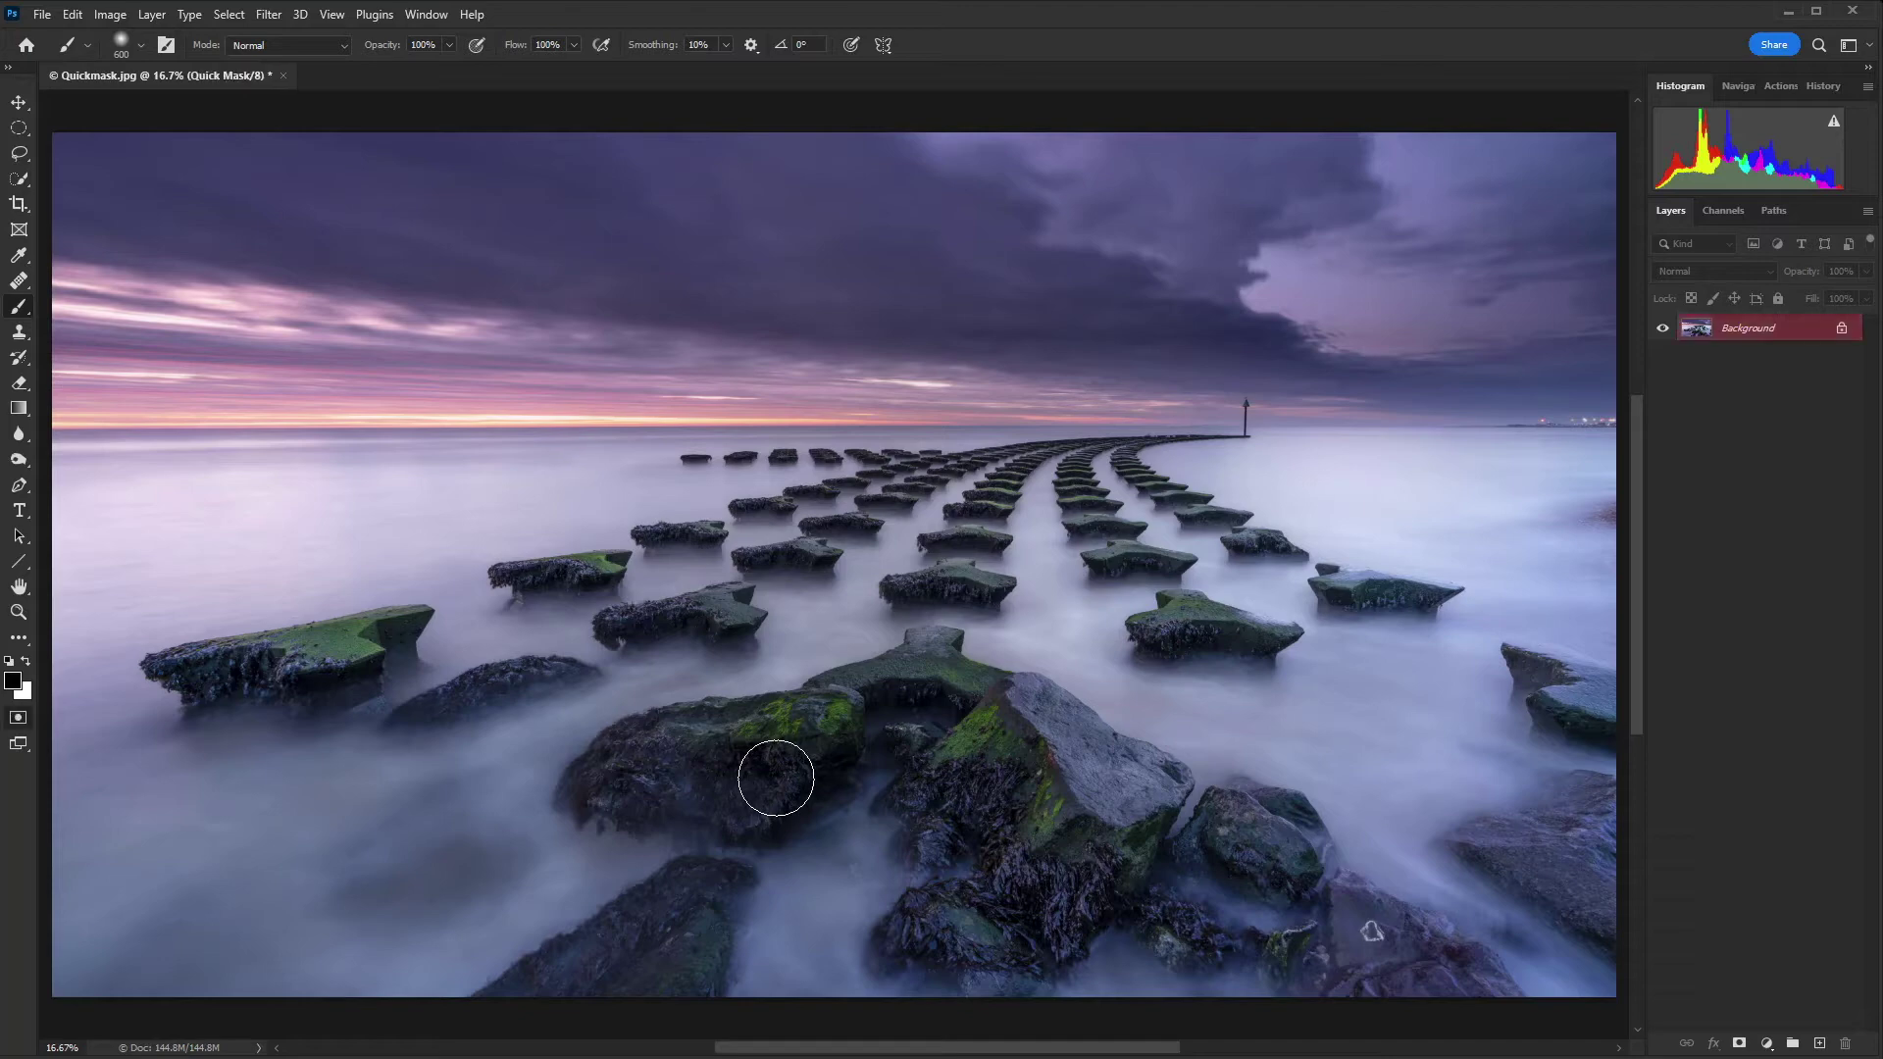
Paint black mask over the left, lower, green and dark right foreground rocks
mouse_move(631, 769)
mouse_down()
mouse_move(744, 797)
mouse_move(633, 765)
mouse_move(807, 742)
mouse_move(736, 772)
mouse_move(796, 757)
mouse_move(776, 774)
mouse_move(807, 723)
mouse_up()
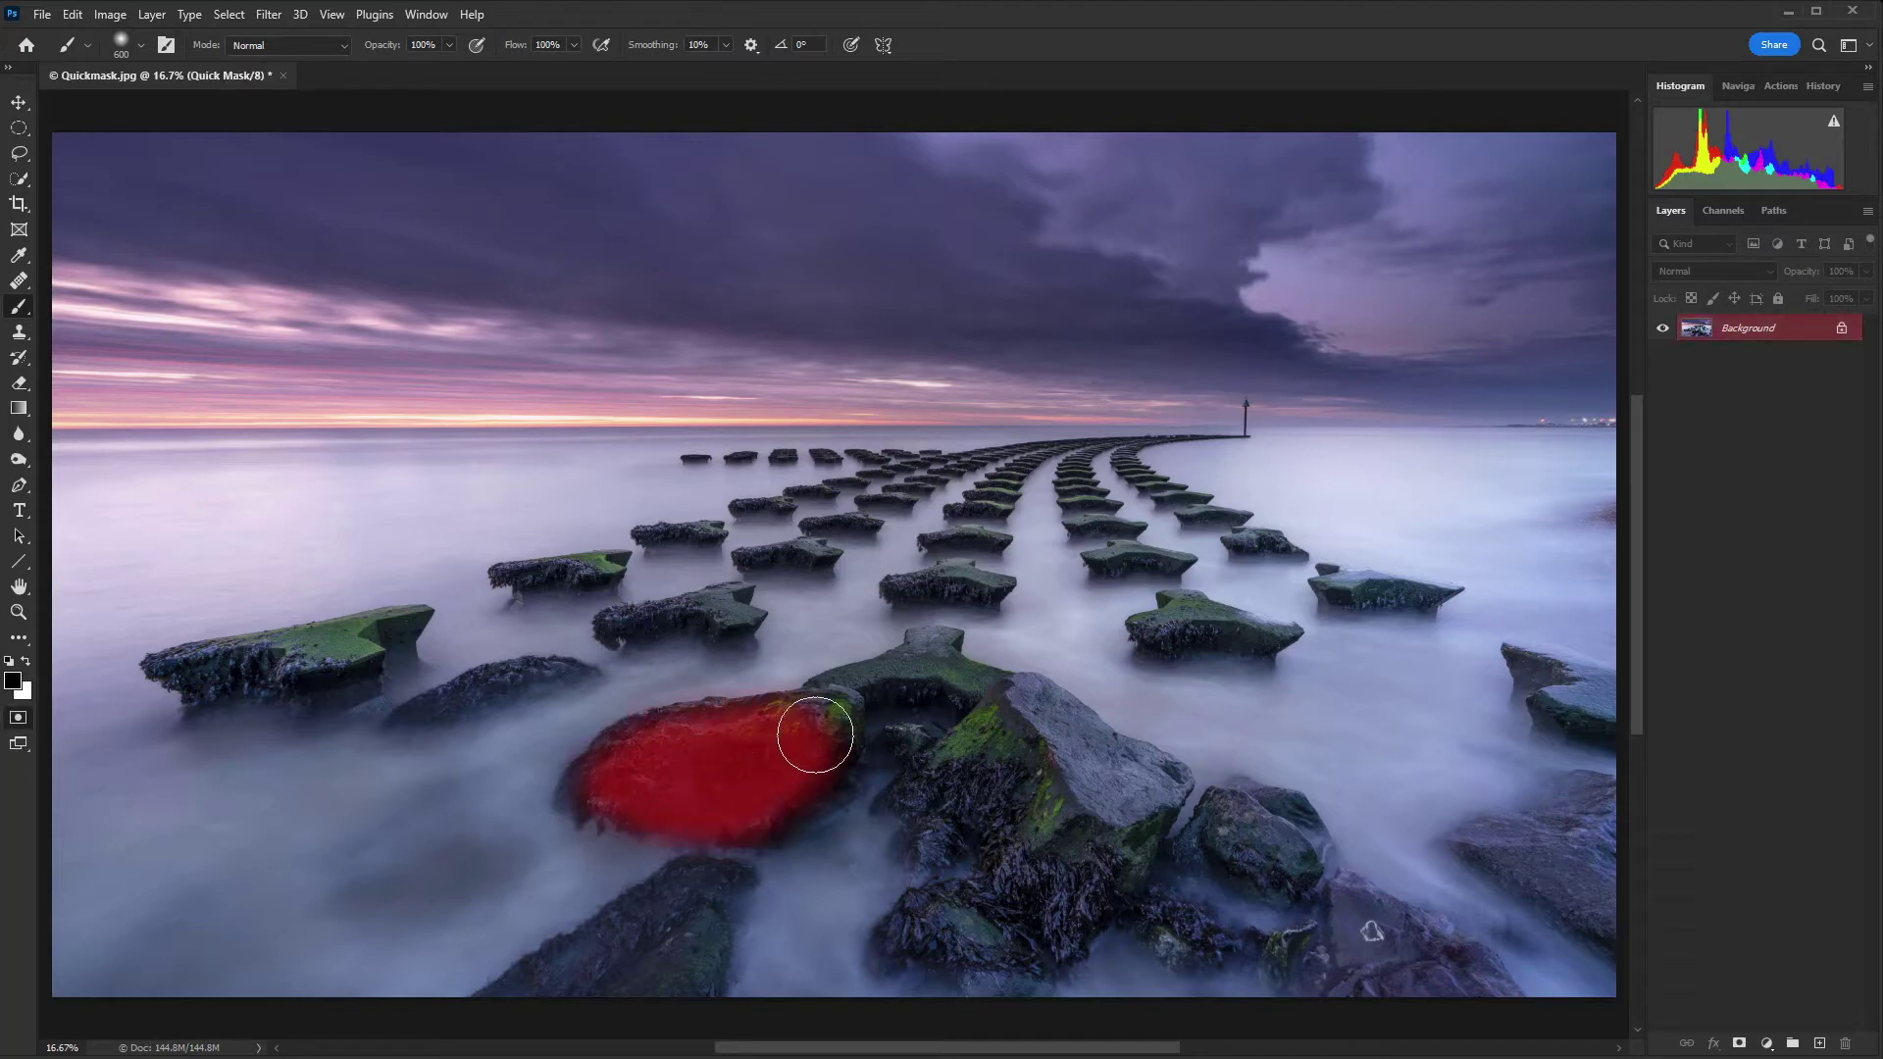
drag(694, 899, 627, 942)
mouse_move(536, 994)
mouse_down()
mouse_move(662, 948)
mouse_move(630, 1037)
mouse_move(699, 907)
mouse_up()
mouse_move(852, 747)
mouse_down()
mouse_move(1088, 801)
mouse_move(1142, 794)
mouse_move(1039, 724)
mouse_move(1132, 811)
mouse_move(1044, 931)
mouse_move(928, 935)
mouse_move(949, 910)
mouse_move(939, 866)
mouse_move(988, 891)
mouse_up()
mouse_move(1182, 898)
mouse_down()
mouse_move(1190, 925)
mouse_move(1249, 925)
mouse_move(1248, 853)
mouse_move(1230, 837)
mouse_move(1203, 874)
mouse_move(1135, 786)
mouse_move(1044, 840)
mouse_move(1059, 837)
mouse_move(778, 715)
mouse_move(798, 706)
mouse_move(662, 726)
mouse_move(719, 769)
mouse_move(631, 677)
mouse_up()
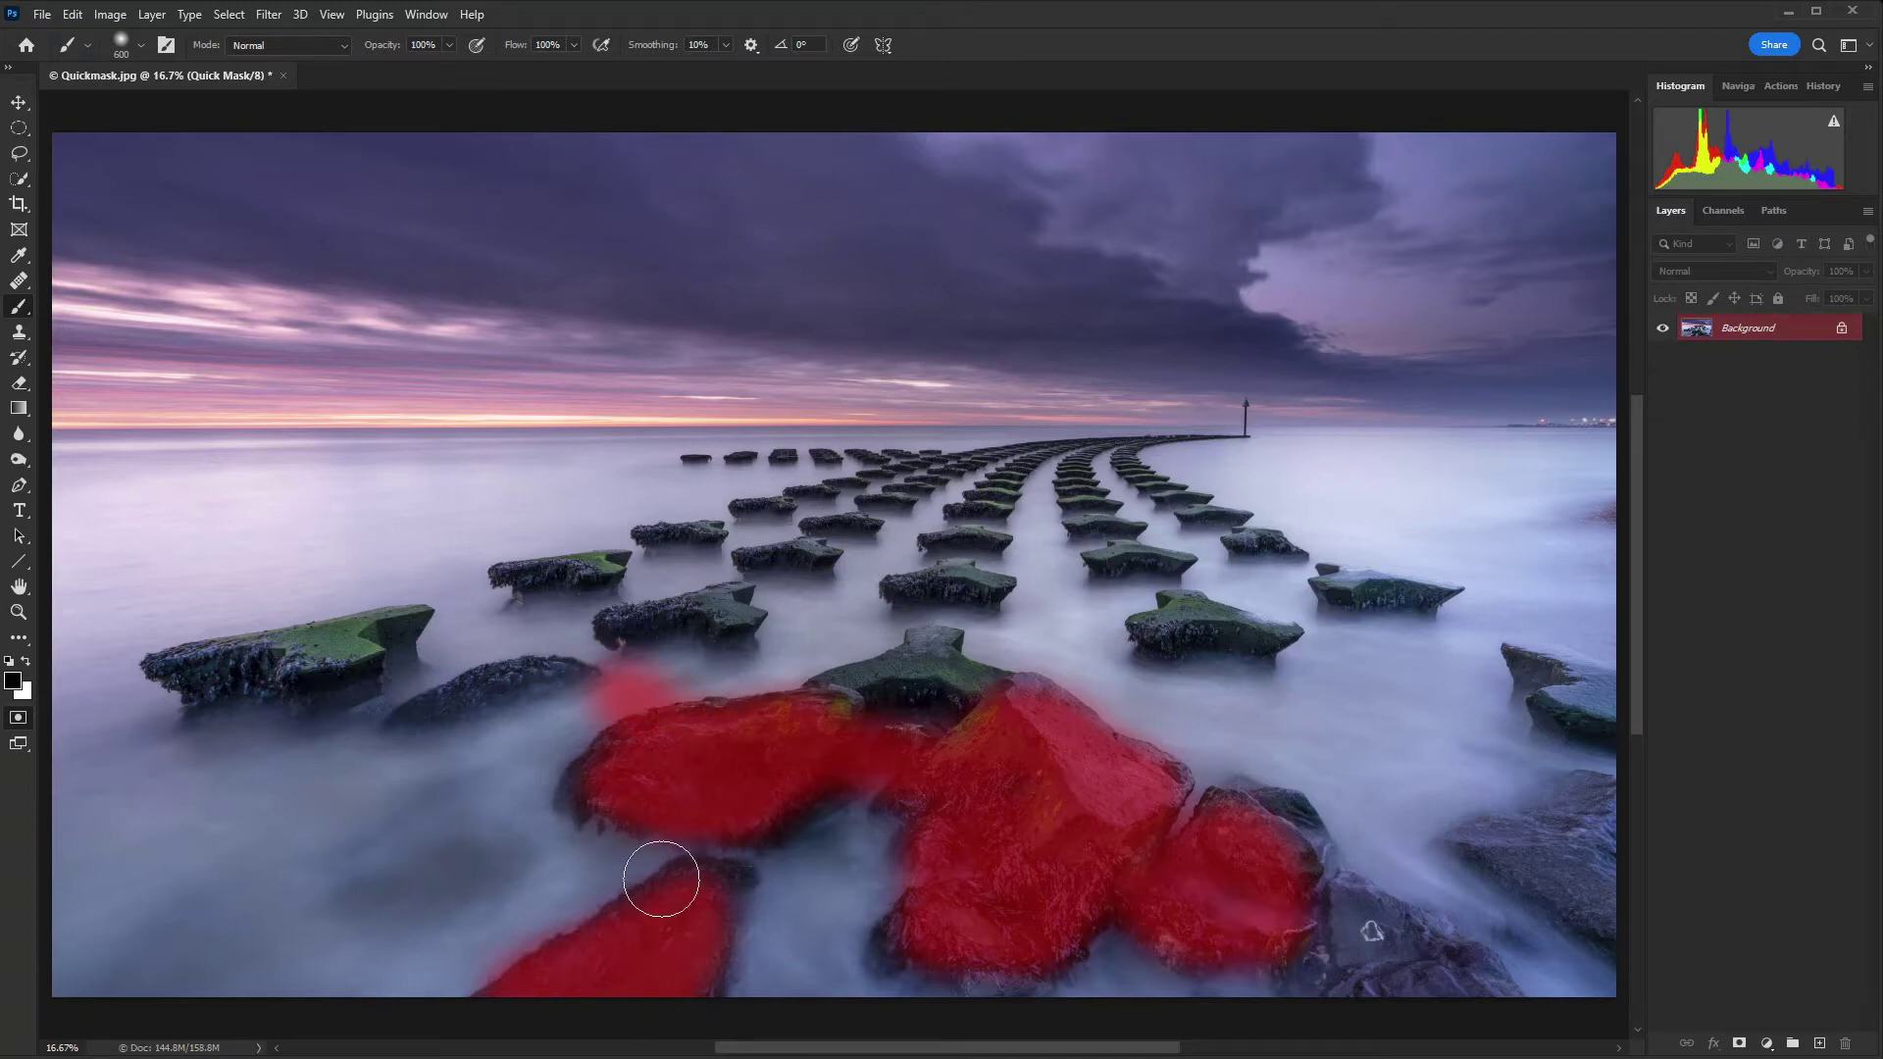
key(ctrl+z)
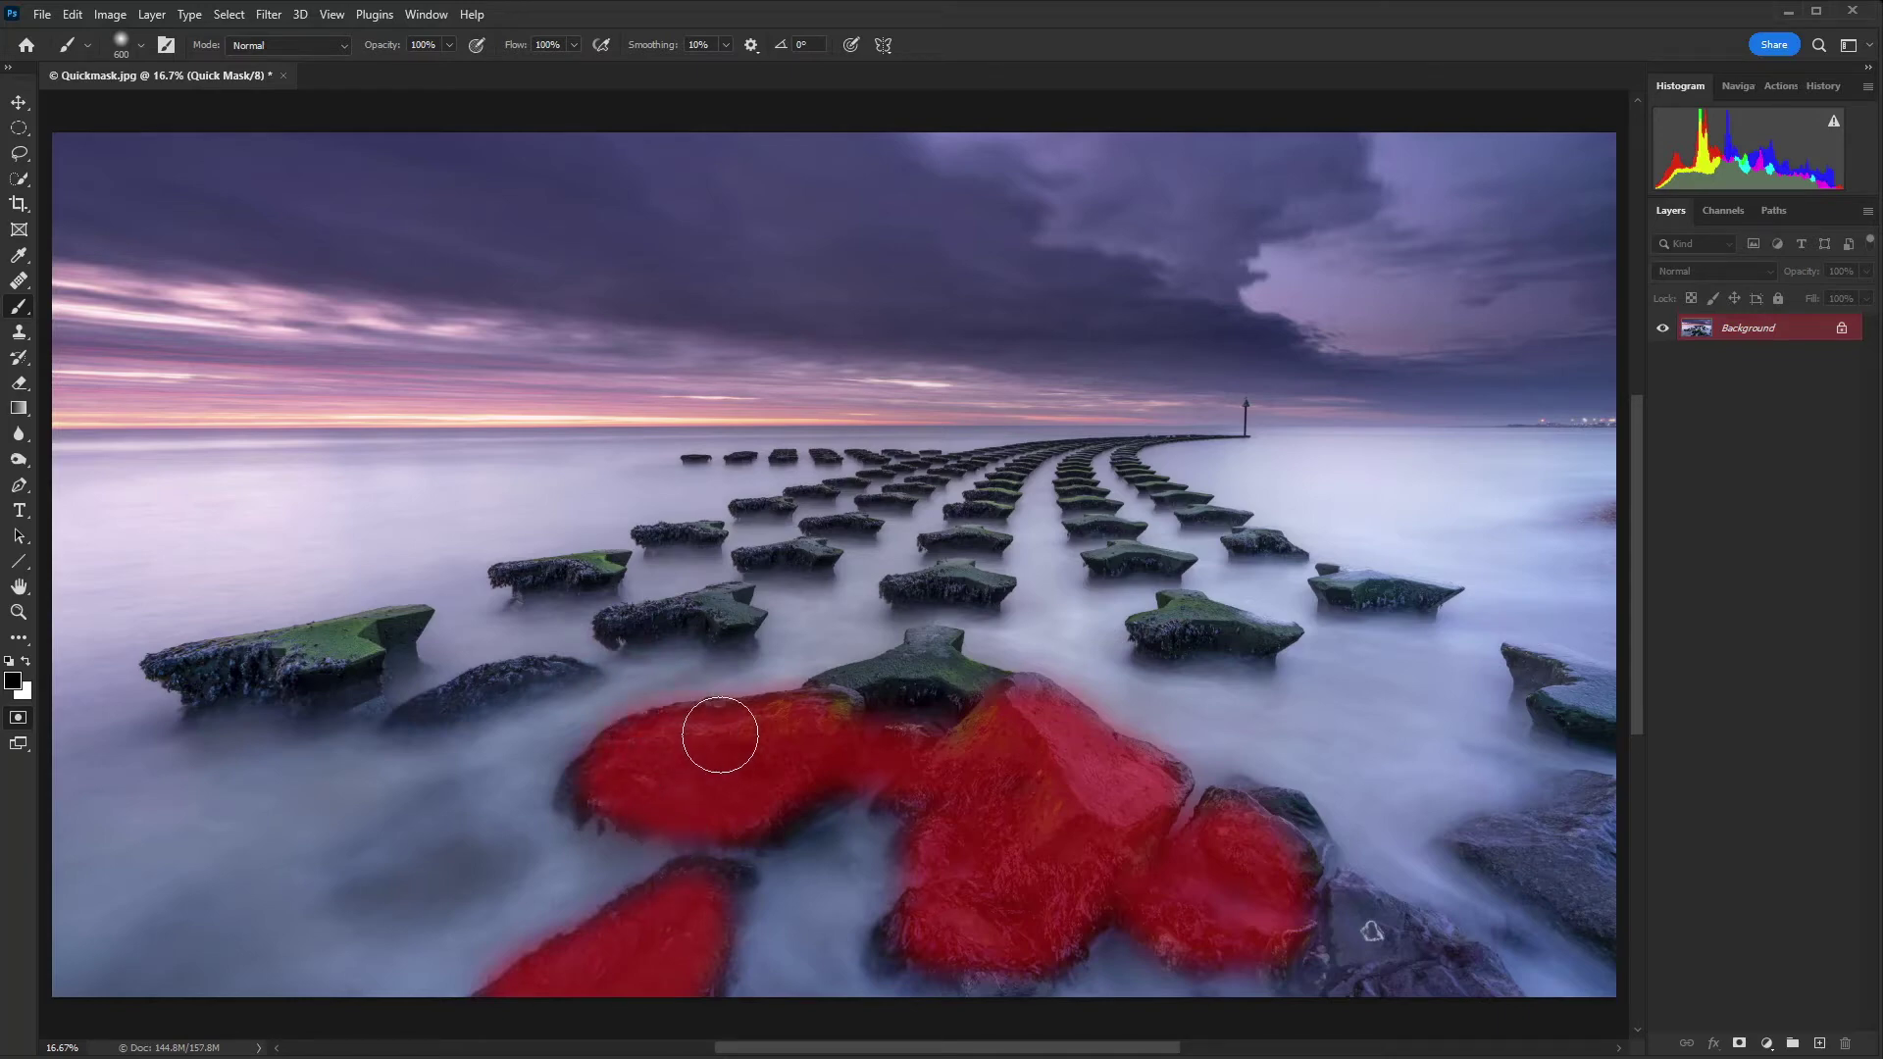
drag(719, 736, 703, 715)
key(x)
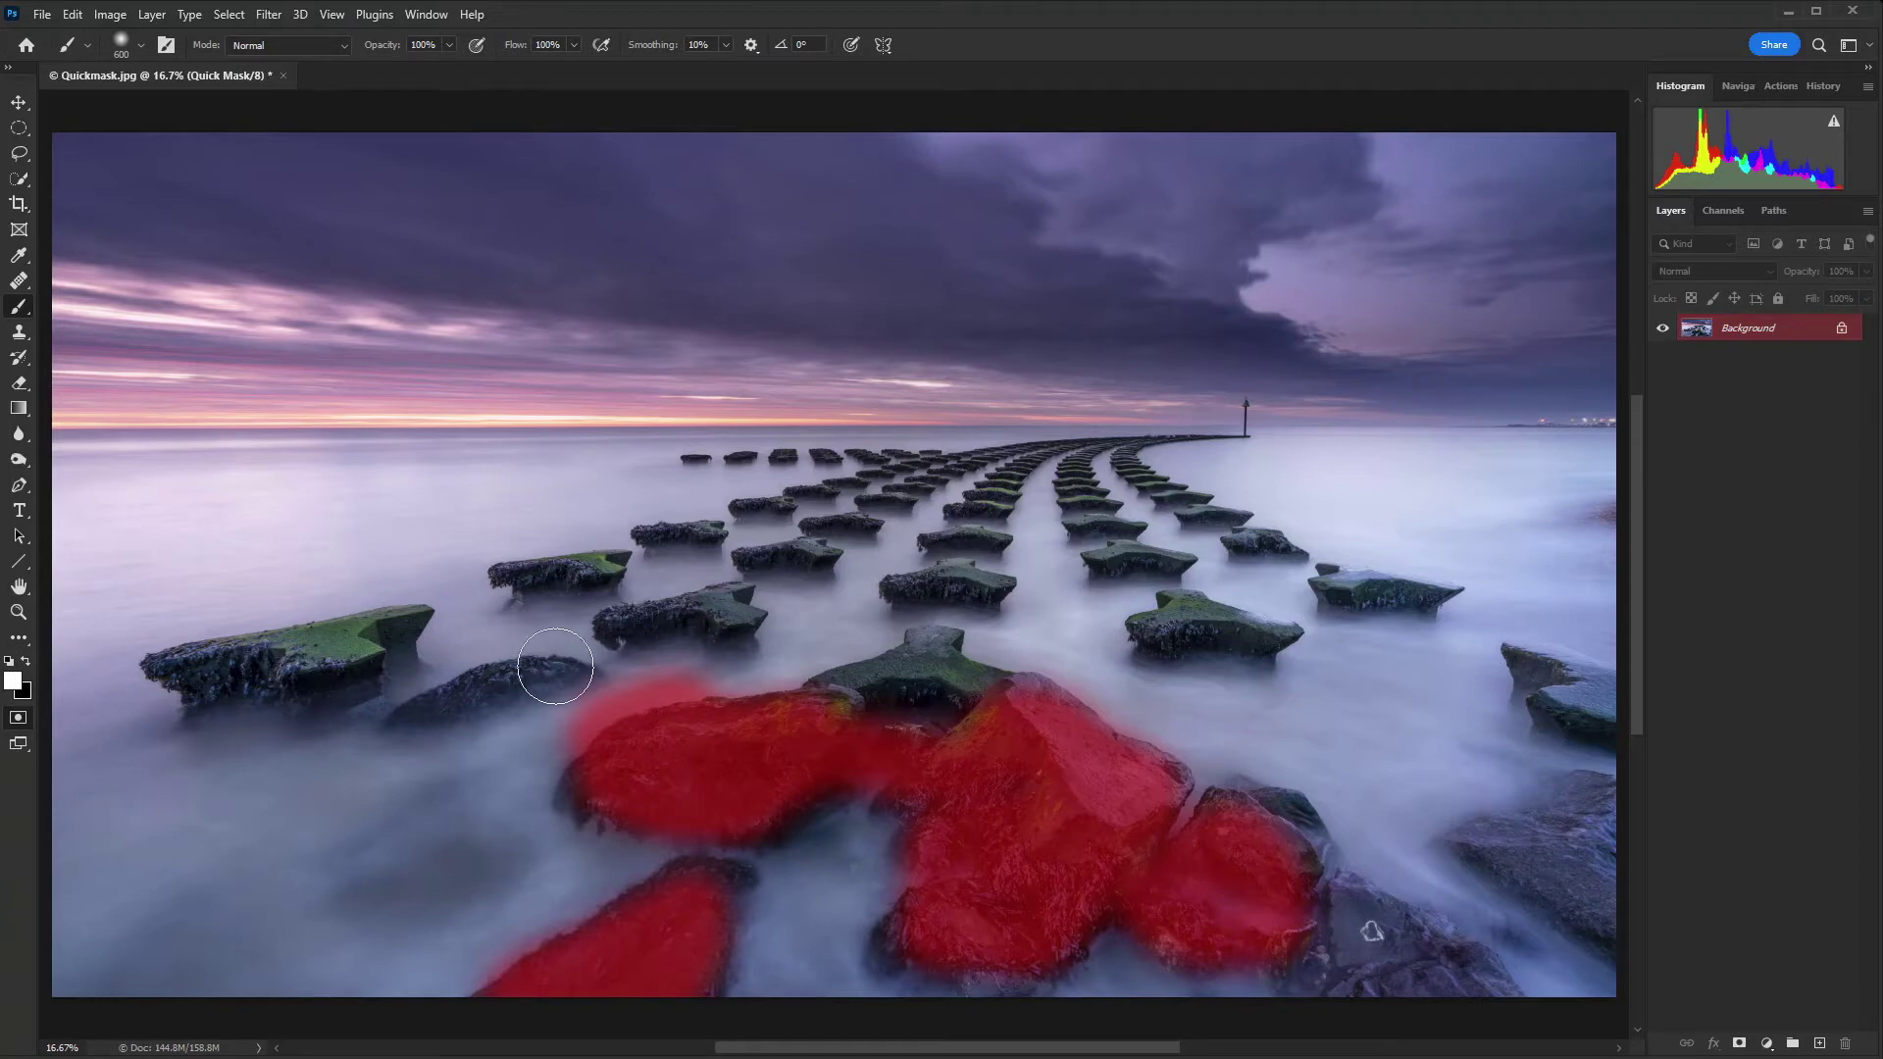
Refine the rock mask edges, switching black and white, with the brush at size 300
mouse_move(564, 687)
mouse_down()
mouse_move(722, 657)
mouse_move(641, 666)
mouse_move(608, 694)
mouse_up()
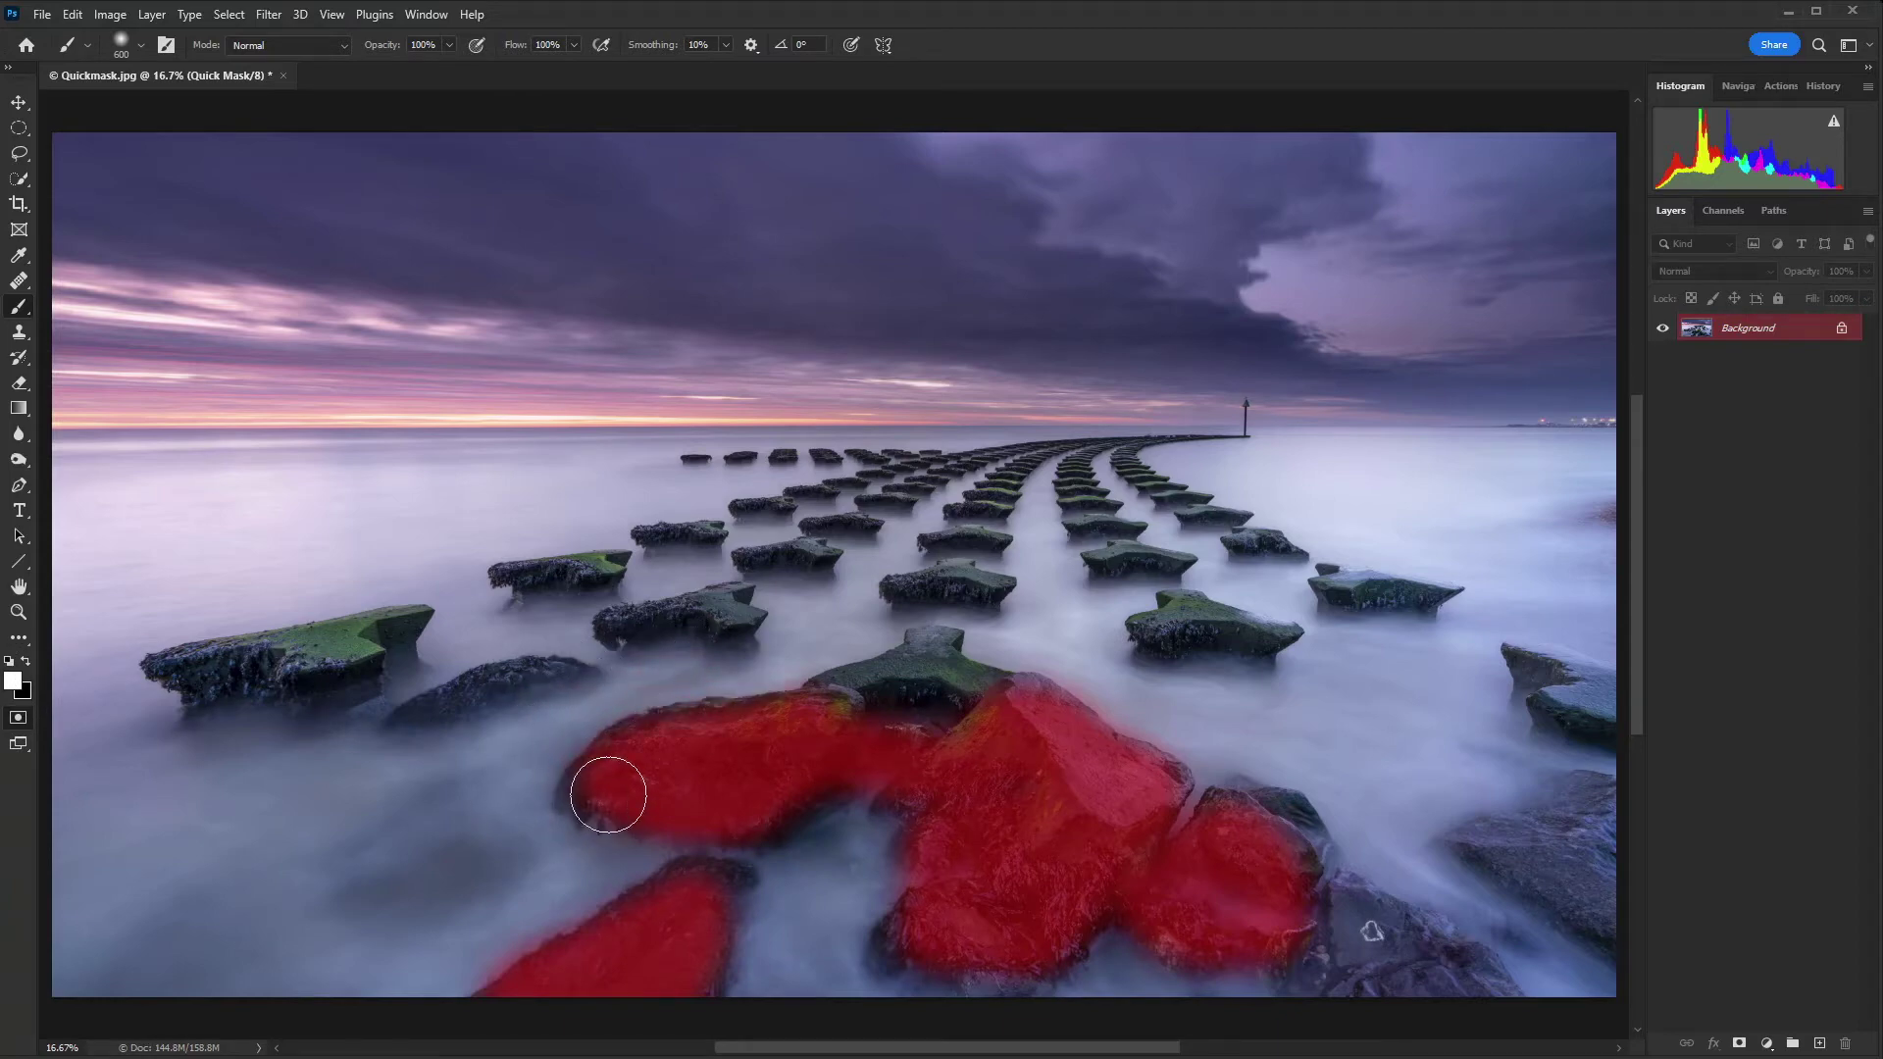
key(x)
key(bracketleft)
key(bracketleft)
key(bracketleft)
key(bracketleft)
key(bracketleft)
drag(867, 764, 1050, 748)
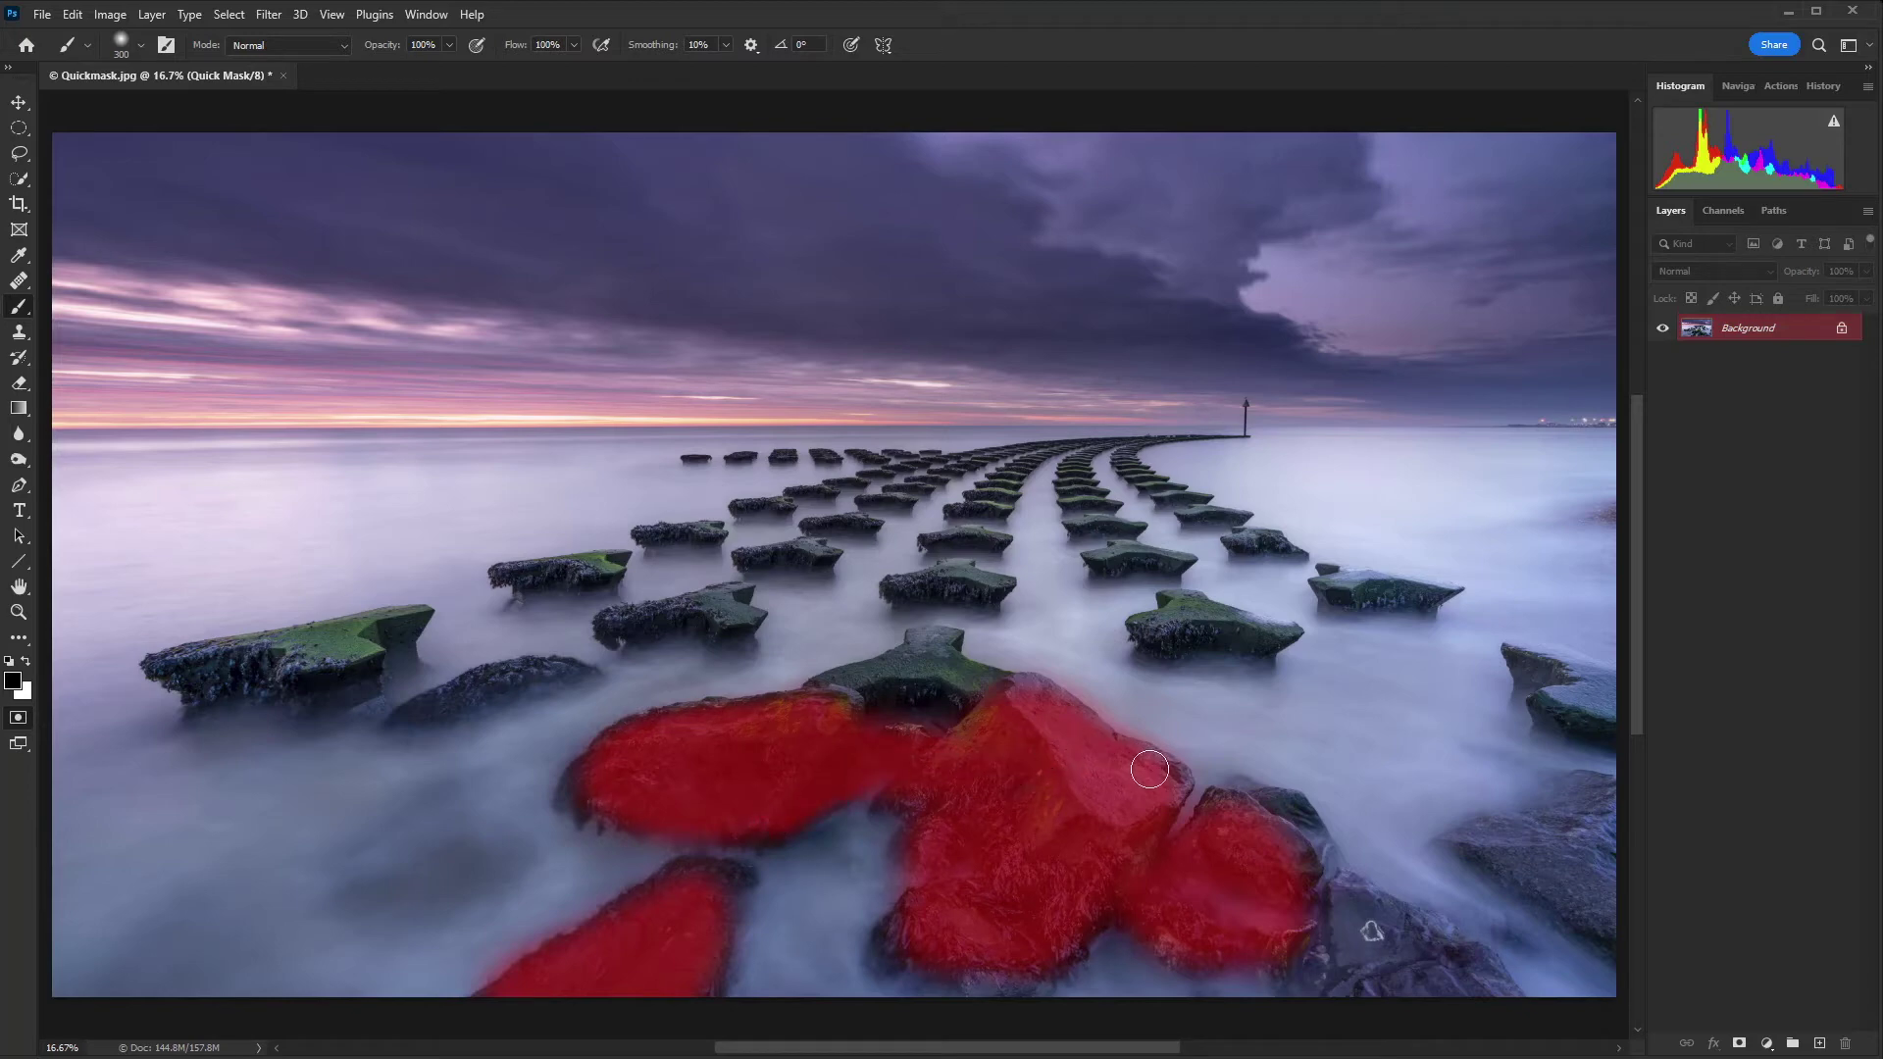
key(x)
key(x)
drag(1219, 820, 1250, 810)
mouse_move(873, 966)
mouse_down()
mouse_move(895, 933)
mouse_move(970, 925)
mouse_up()
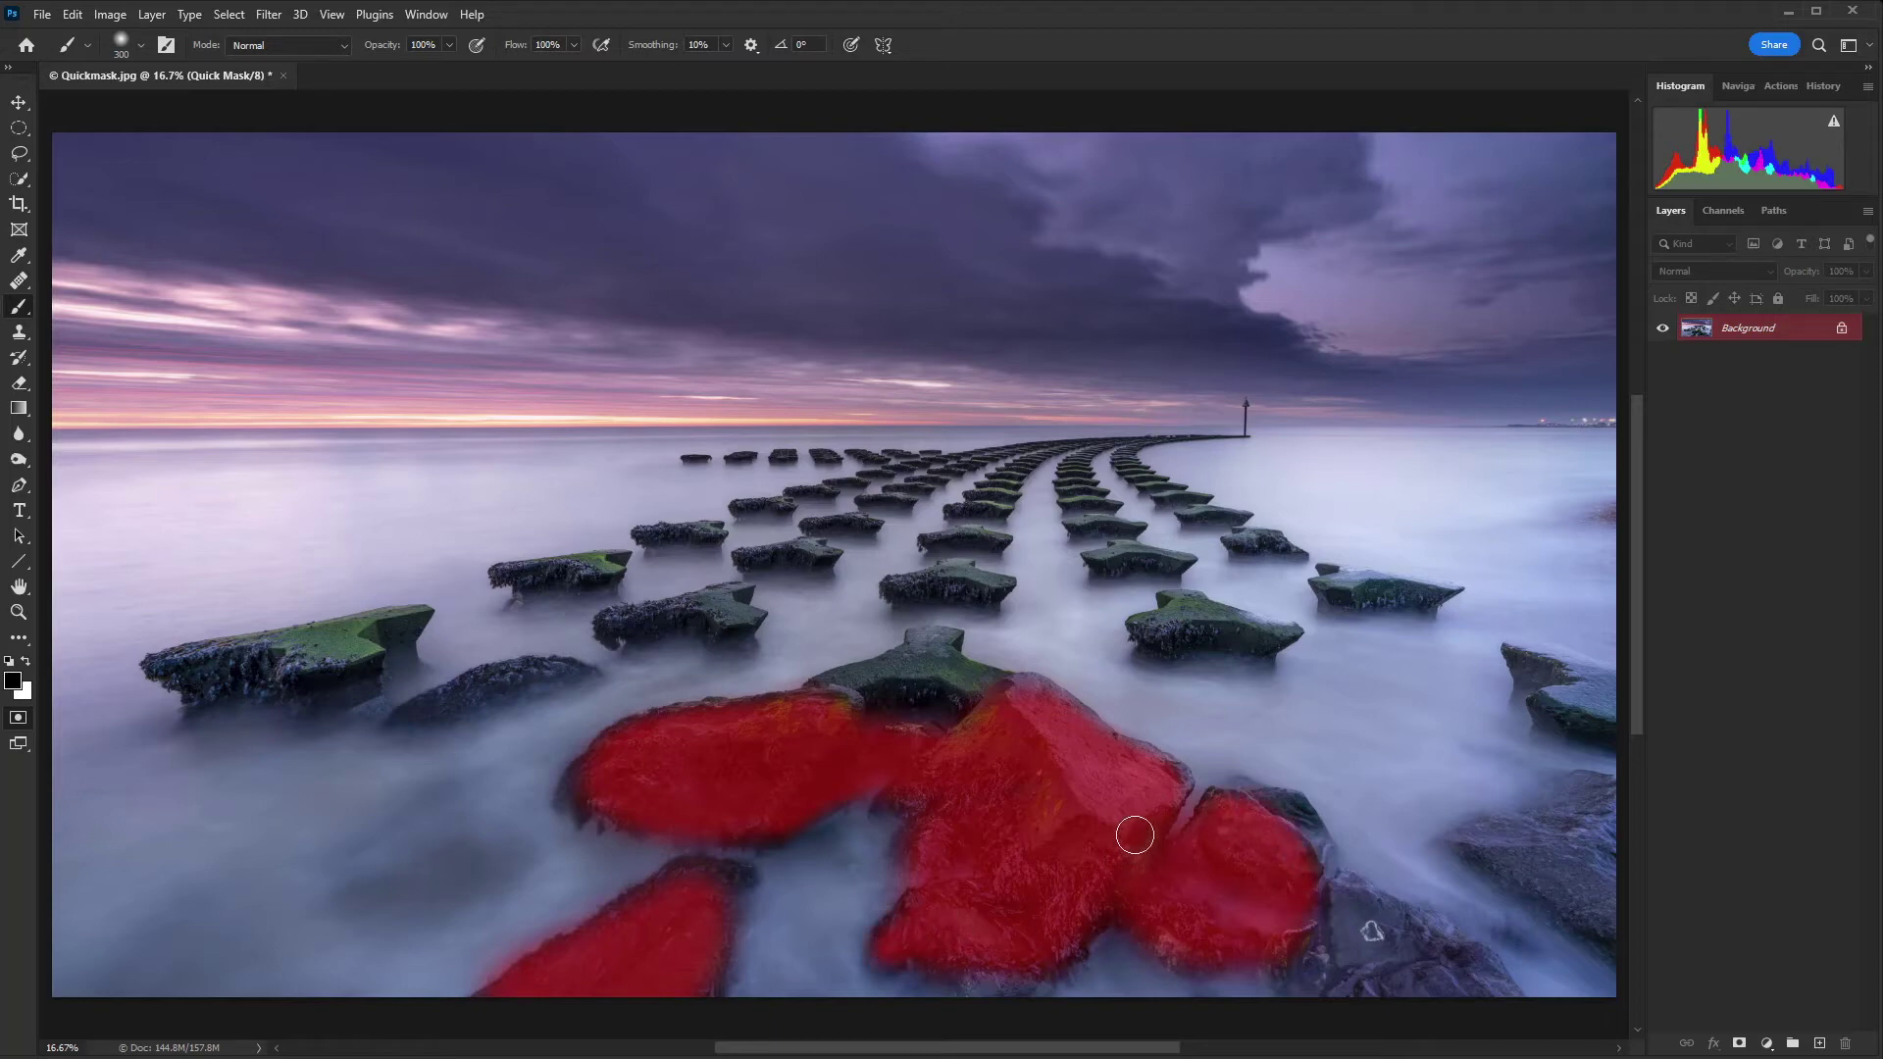
Convert the painted mask to a selection and add a Curves adjustment layer
key(q)
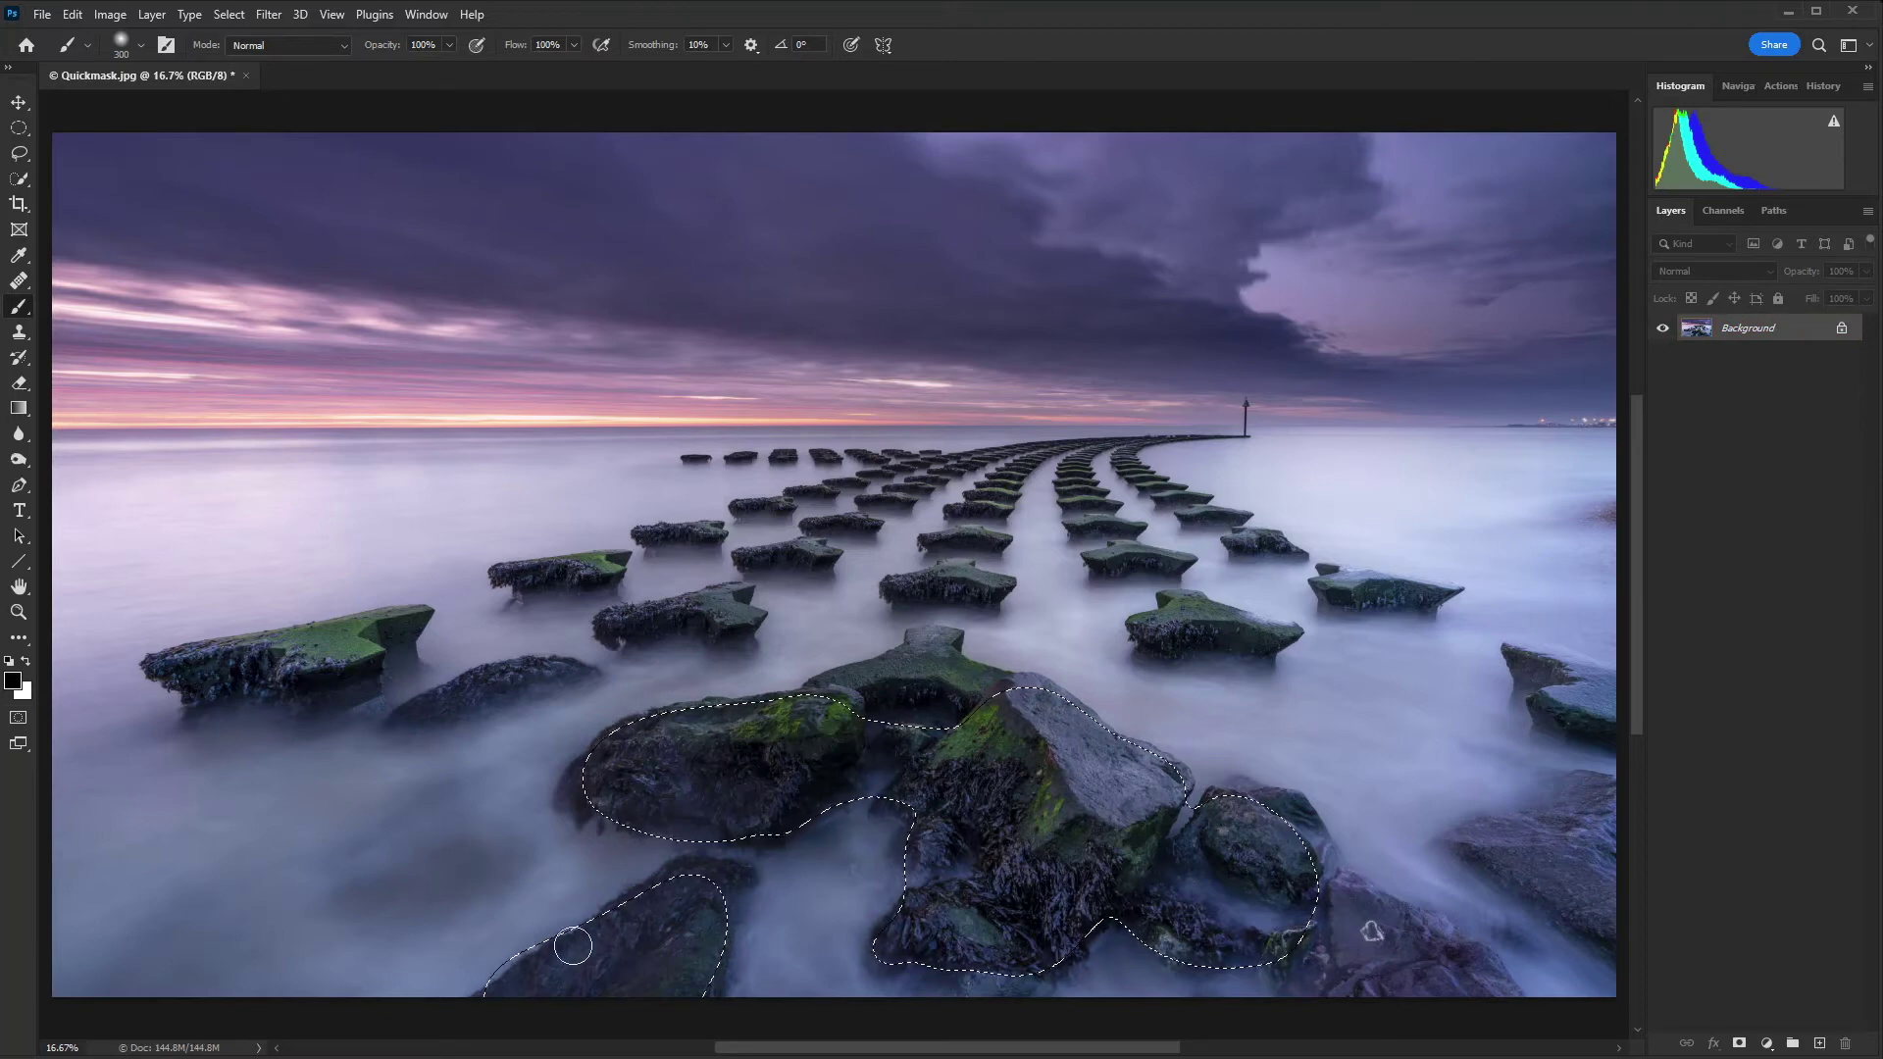
key(q)
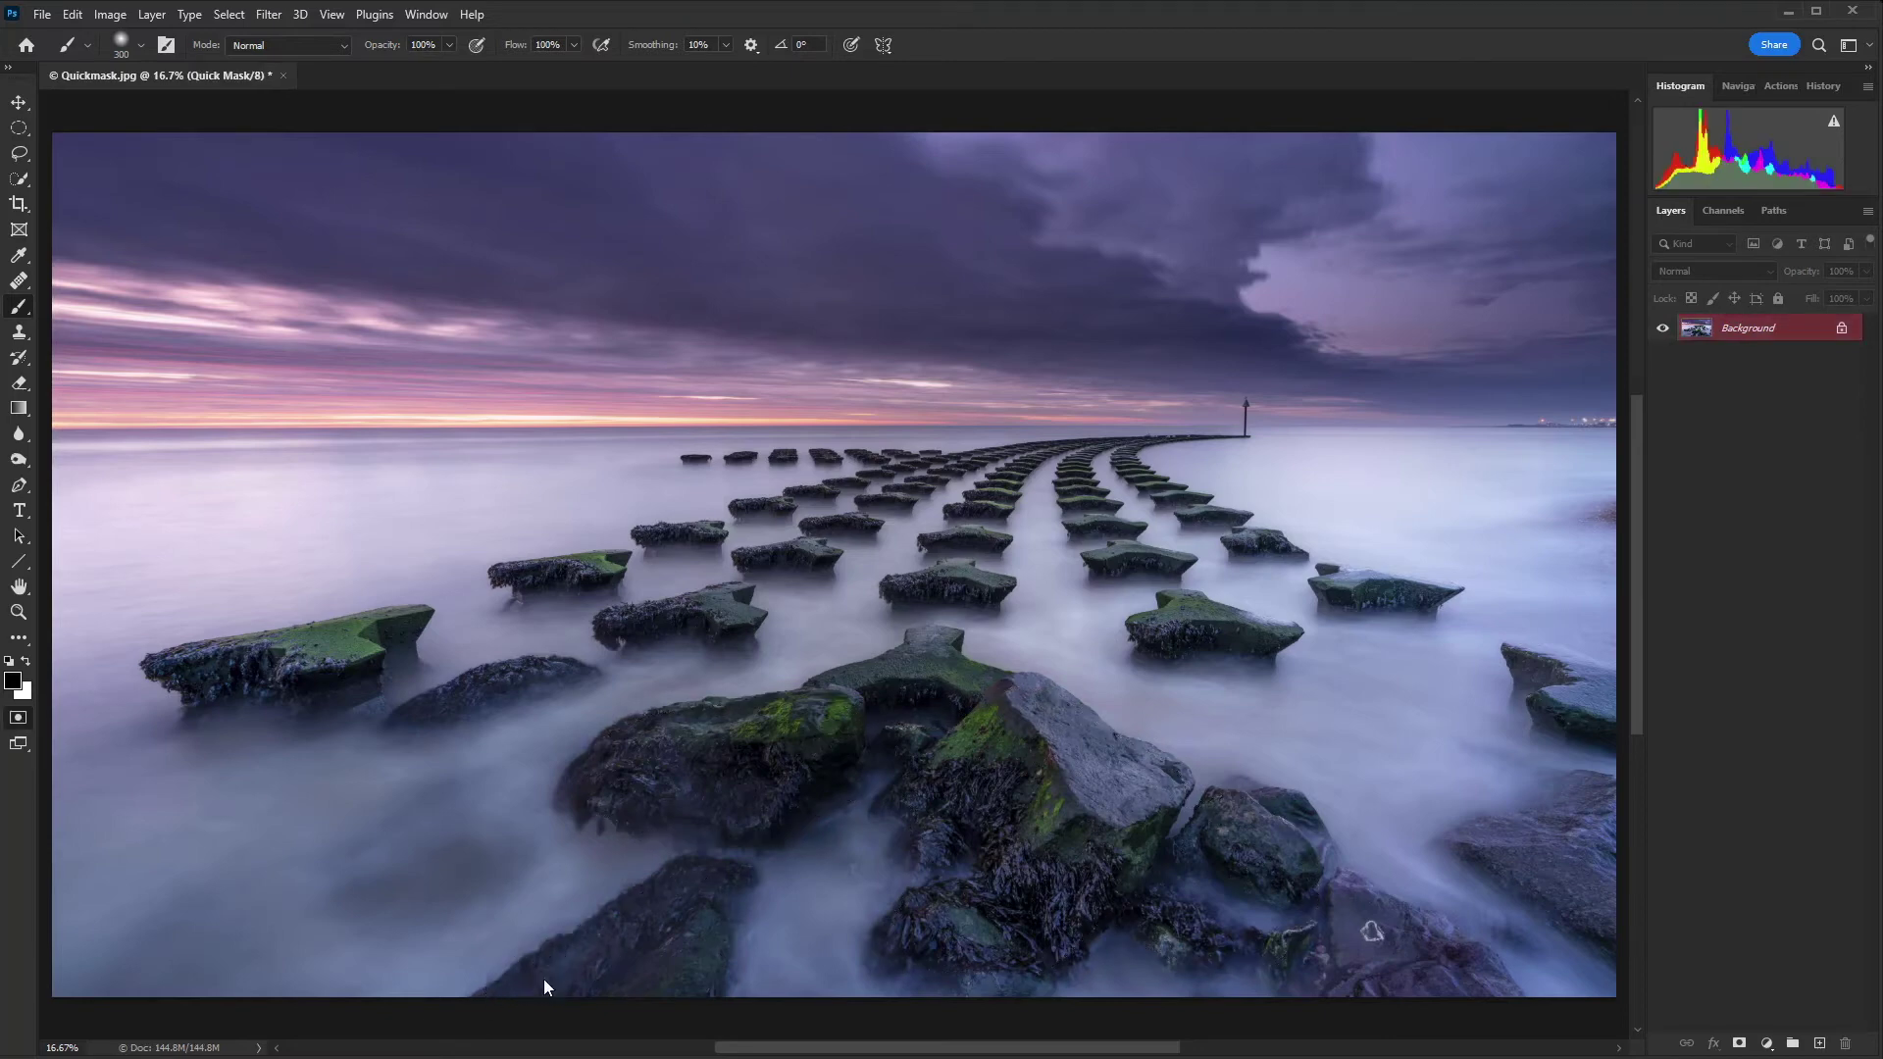
key(x)
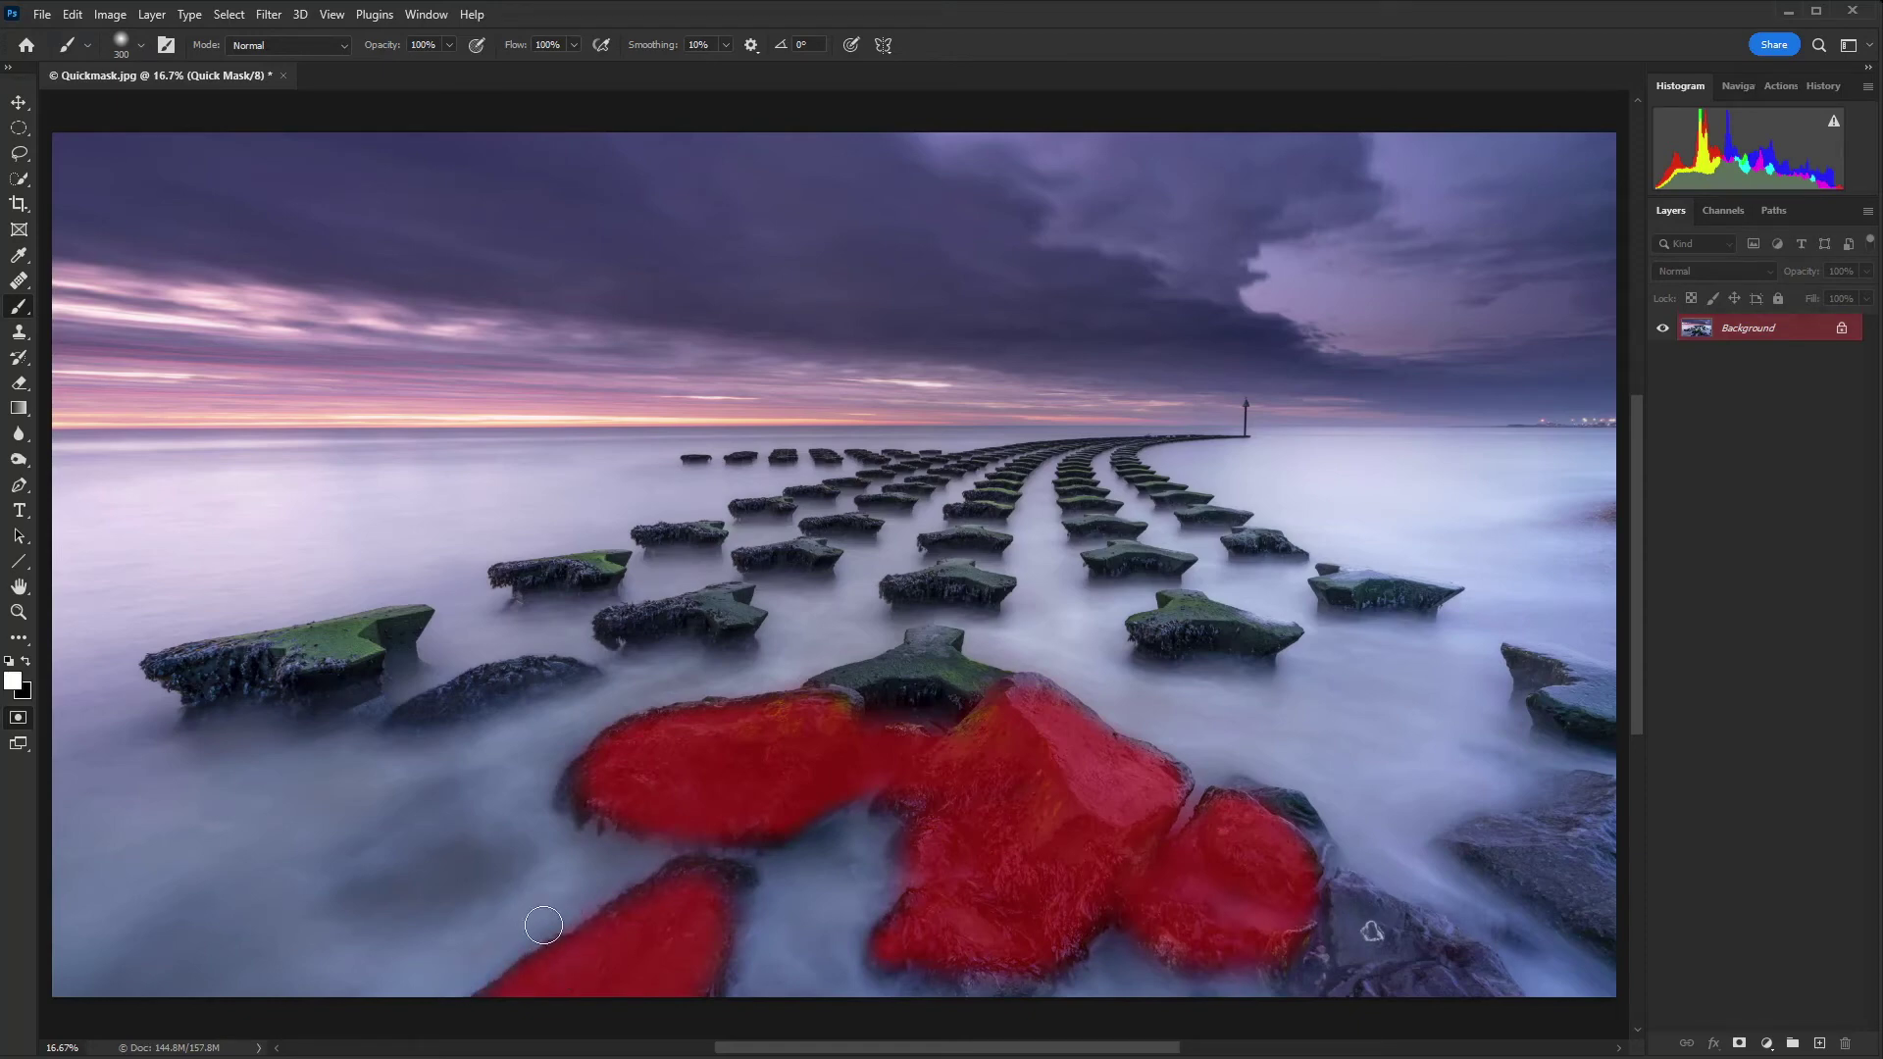
key(q)
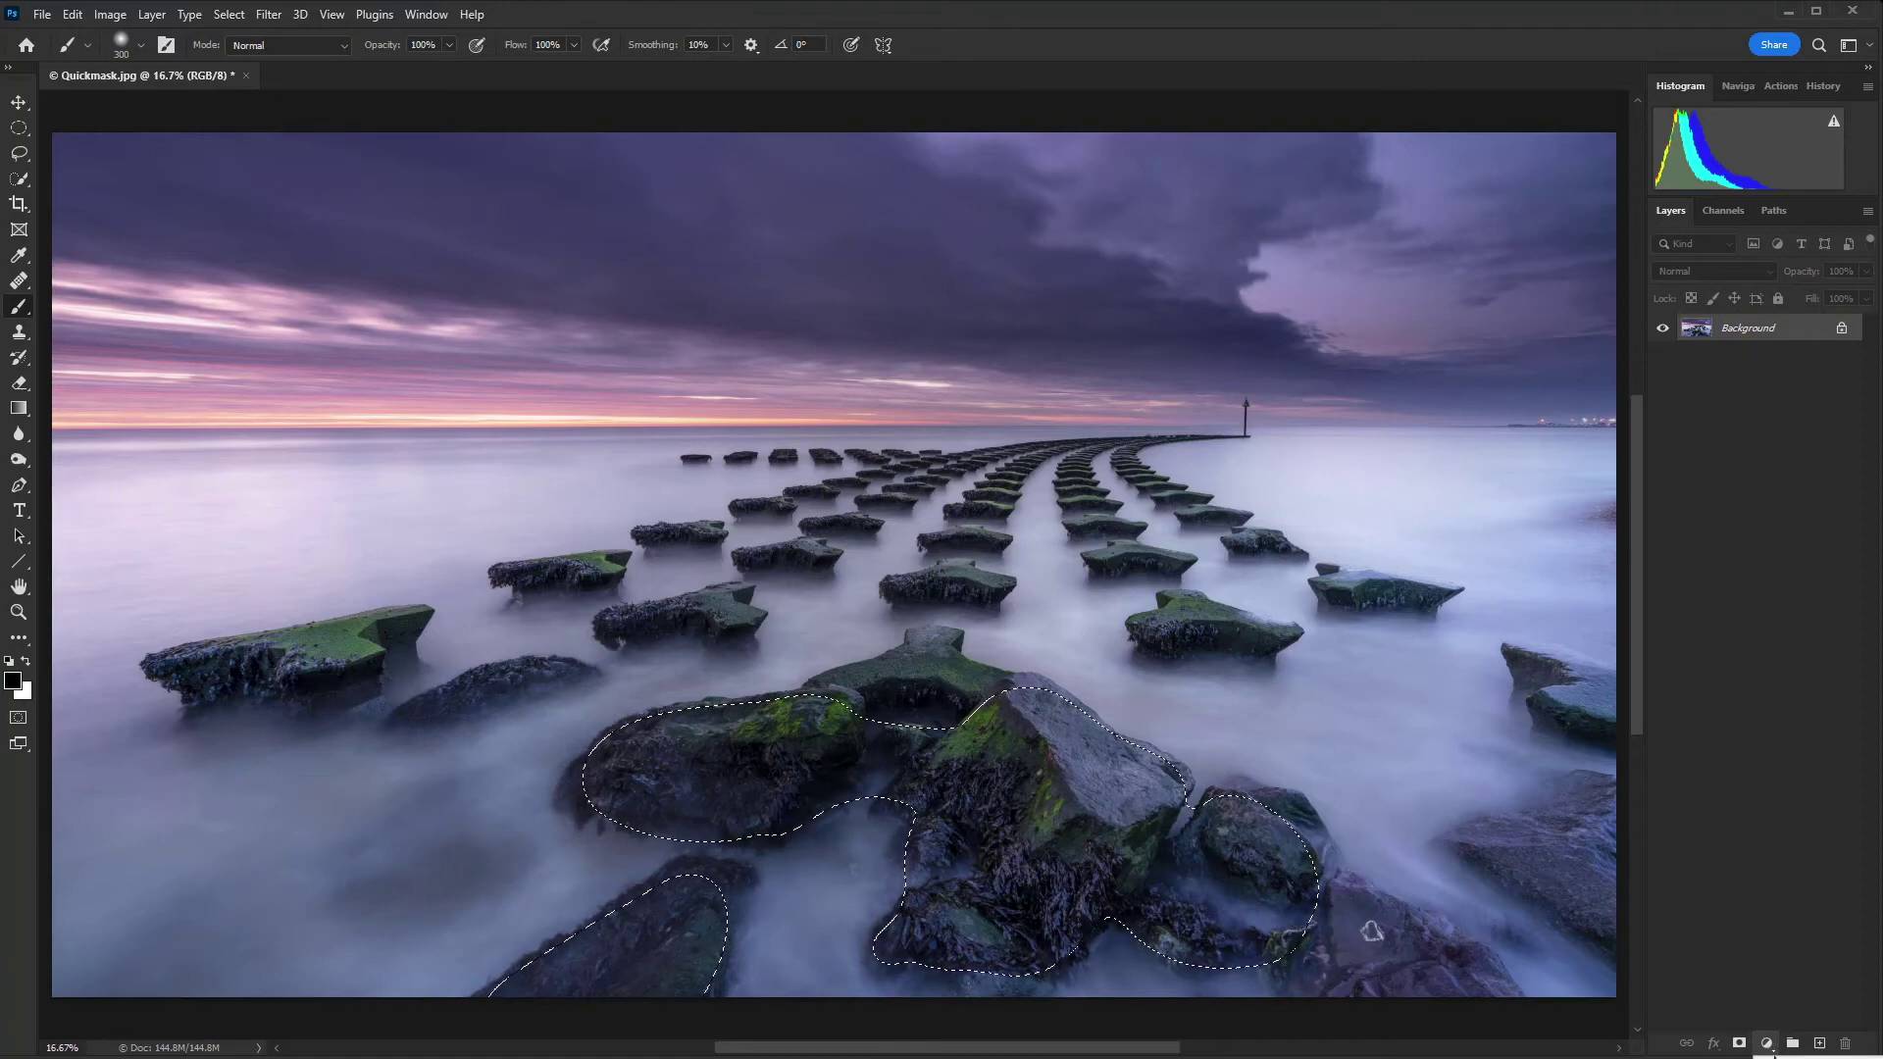
click(1766, 1044)
click(1795, 627)
Lift the RGB curve and move the black point inward, comparing before and after
drag(1413, 490, 1379, 480)
click(1278, 624)
drag(1278, 624, 1292, 624)
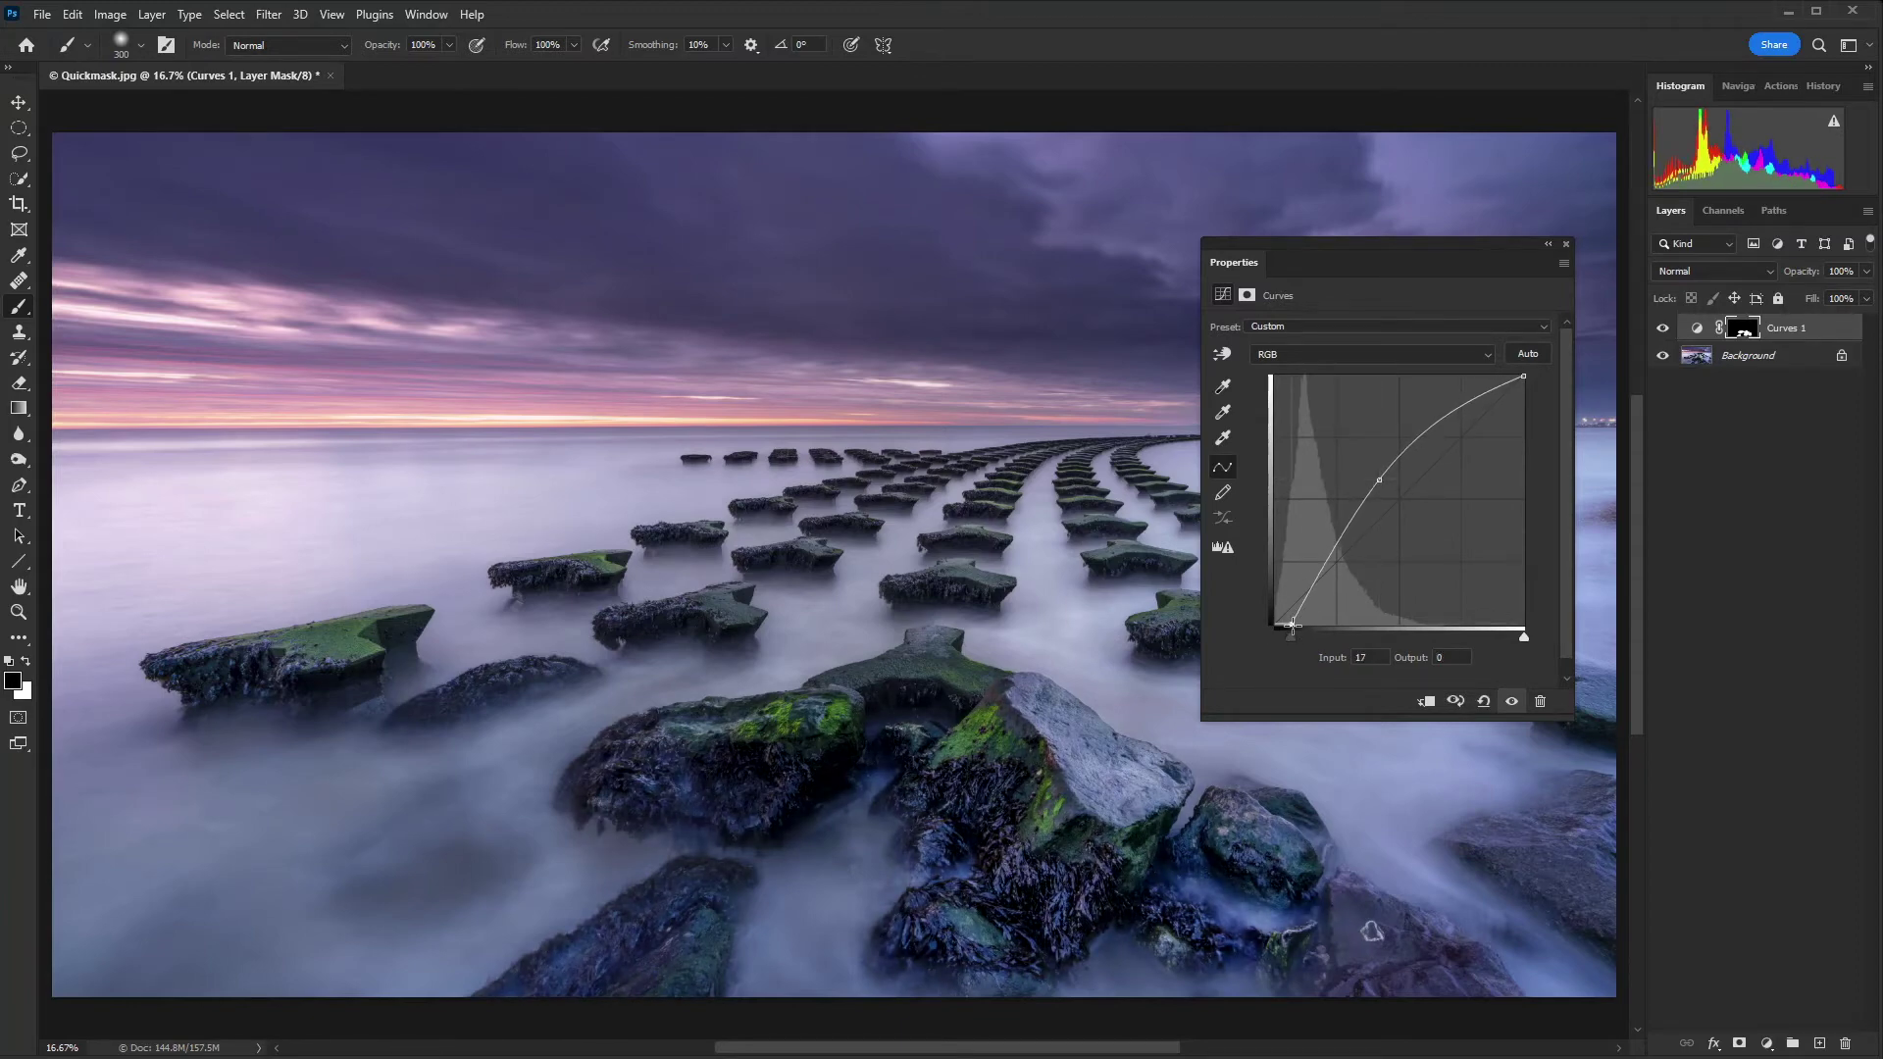
drag(1291, 623, 1287, 624)
click(1511, 702)
click(1510, 701)
click(1510, 702)
click(1511, 701)
click(1510, 701)
click(1510, 701)
Lower the Blue channel curve to reduce blue, then close Curves Properties
click(1485, 357)
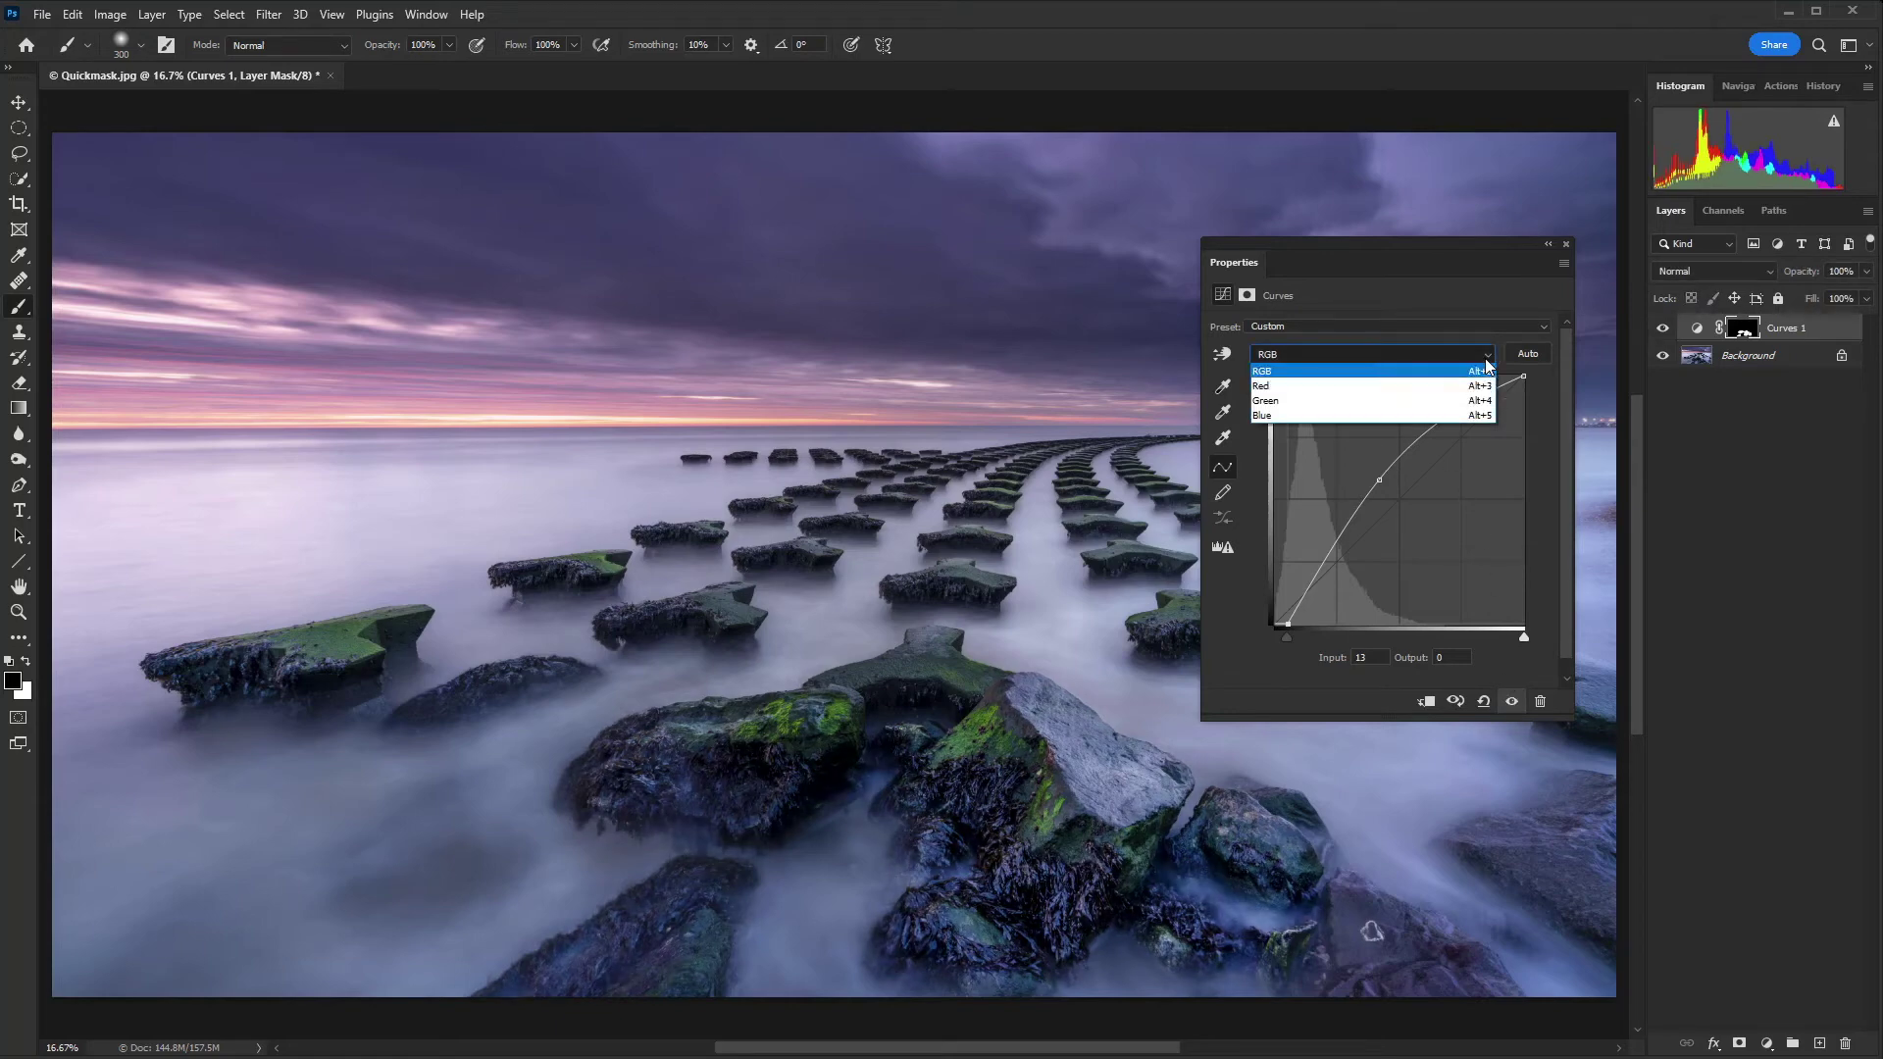
click(1456, 420)
drag(1441, 445, 1410, 518)
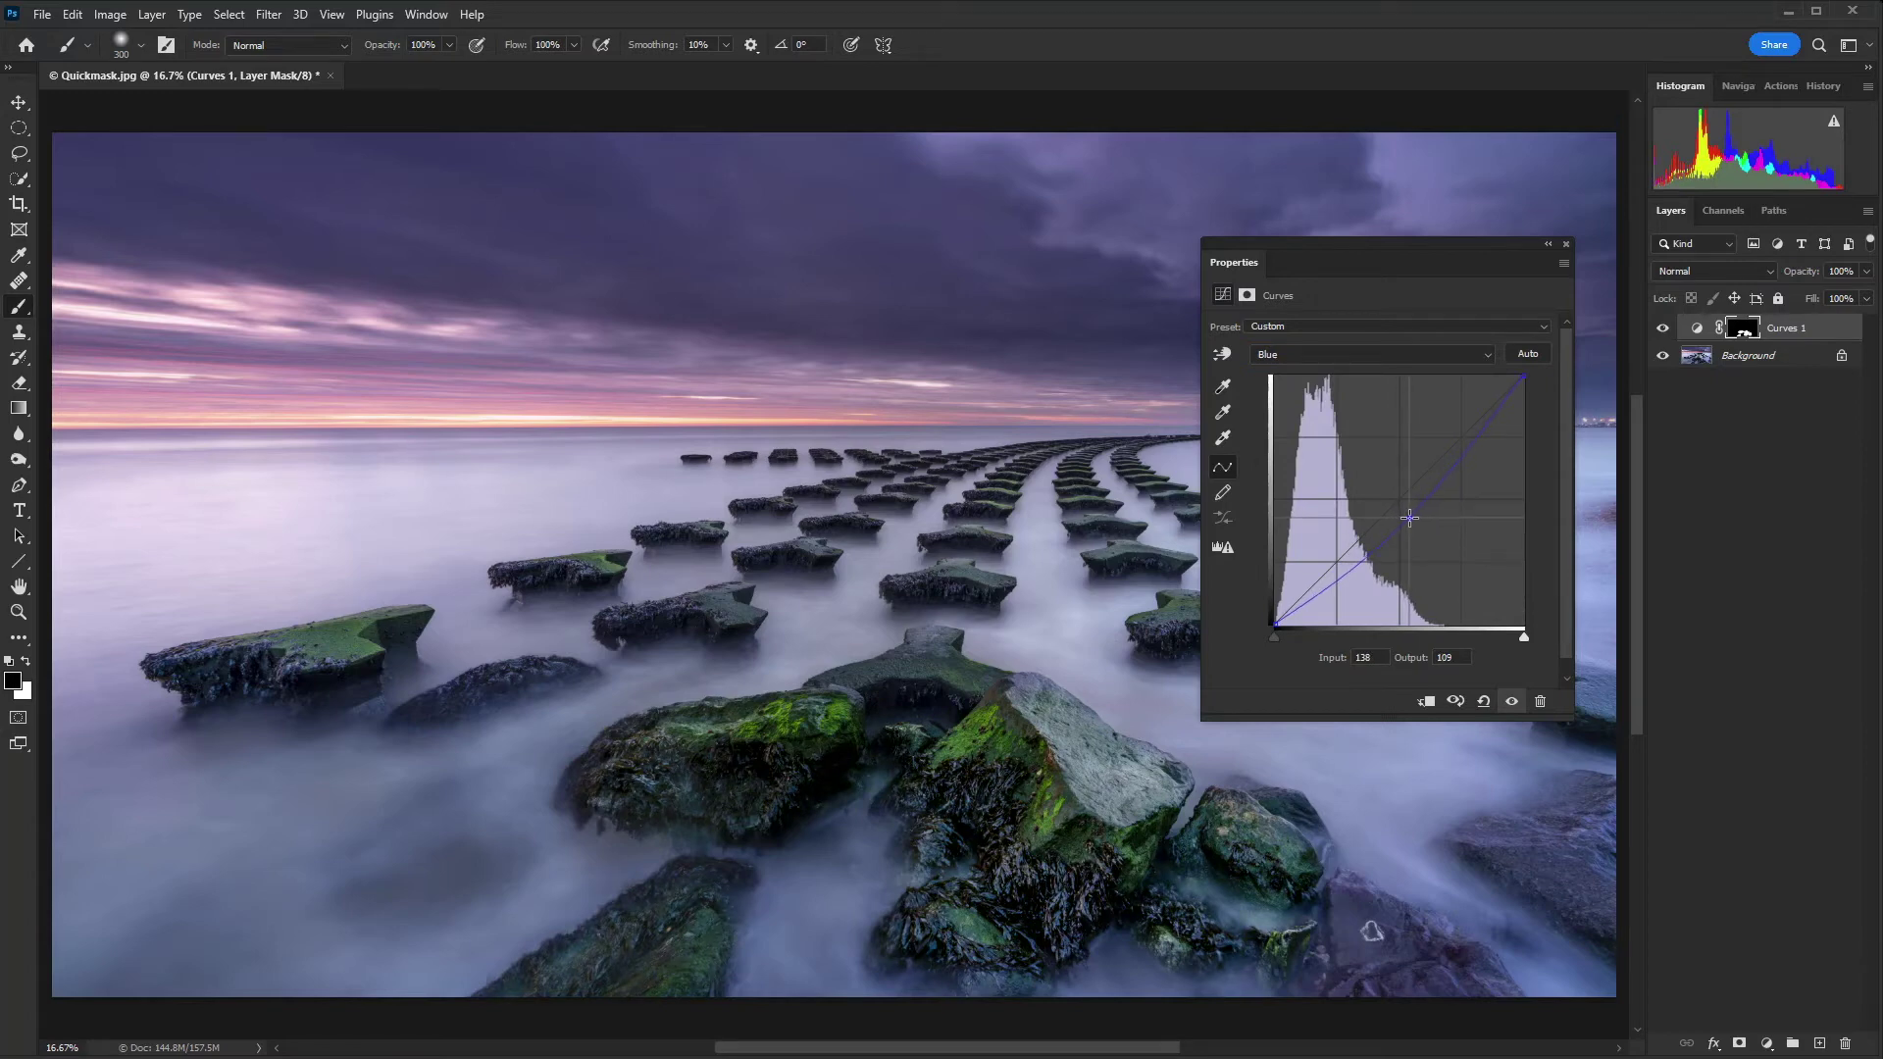
click(1513, 703)
click(1567, 244)
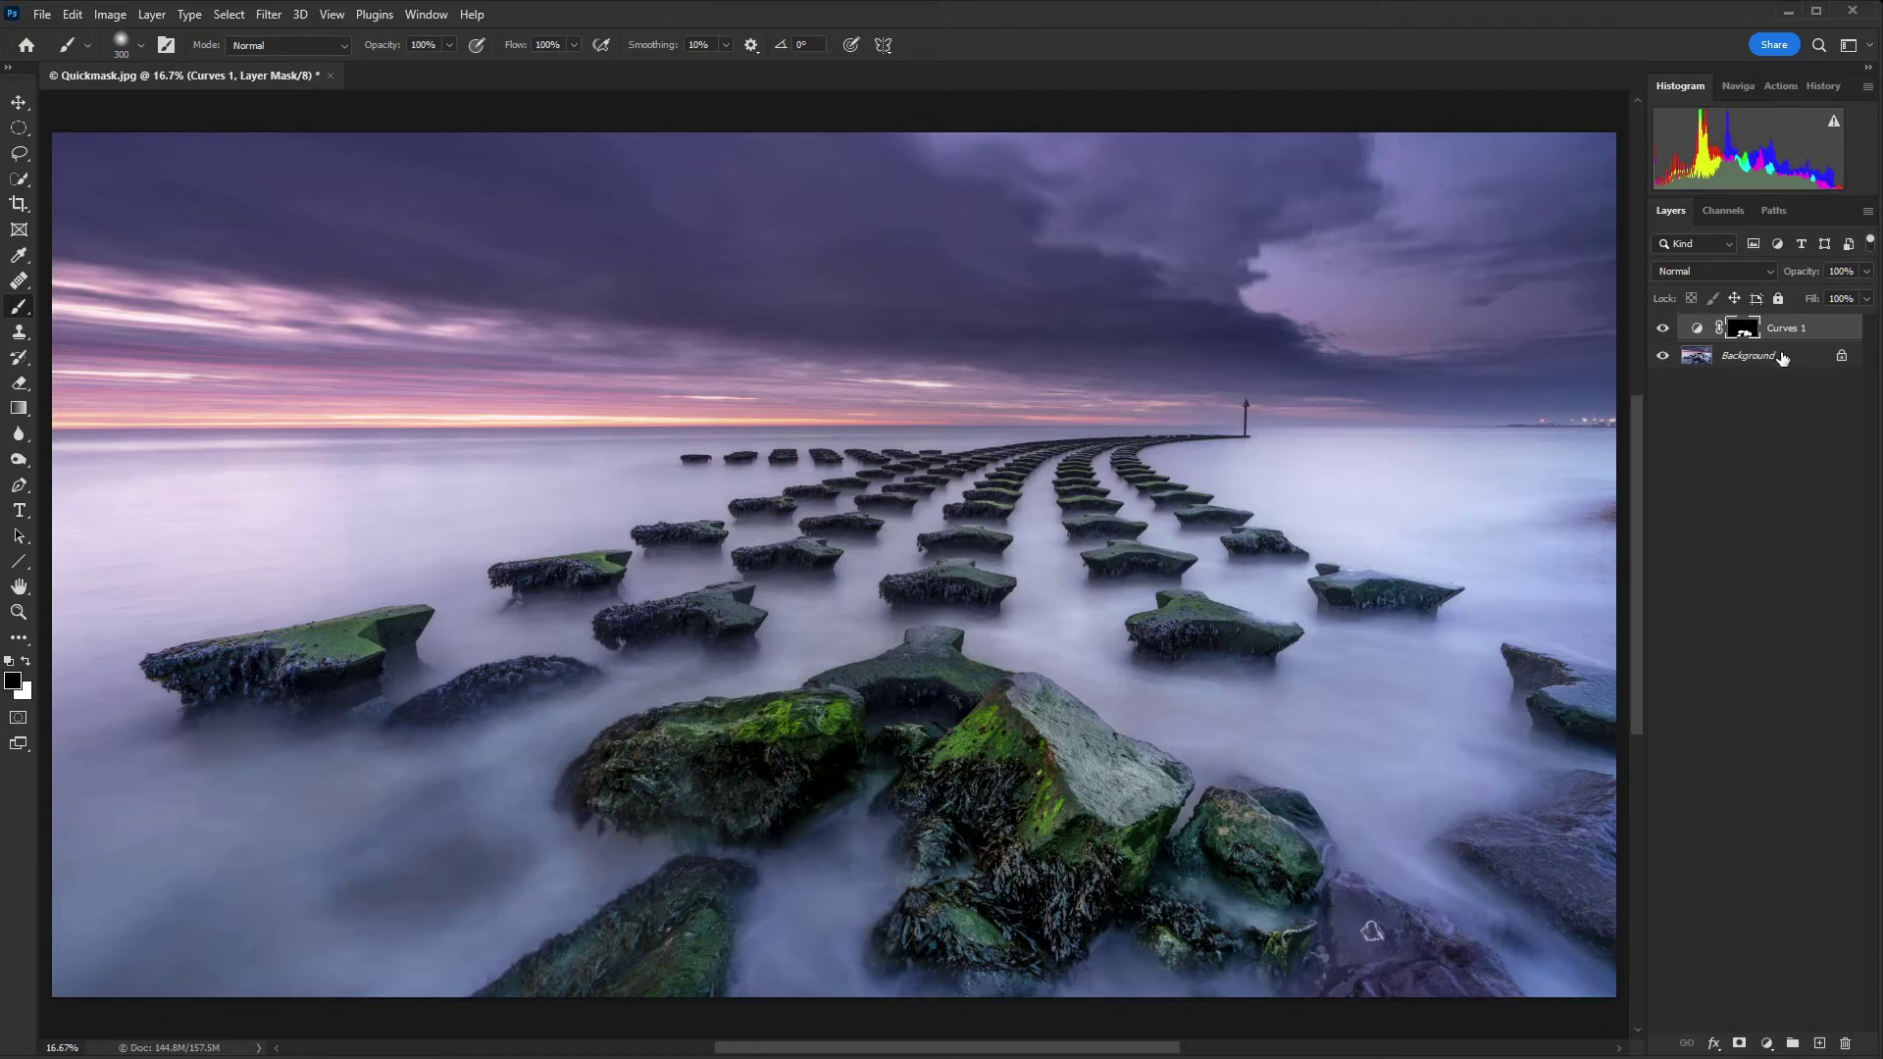
key(z)
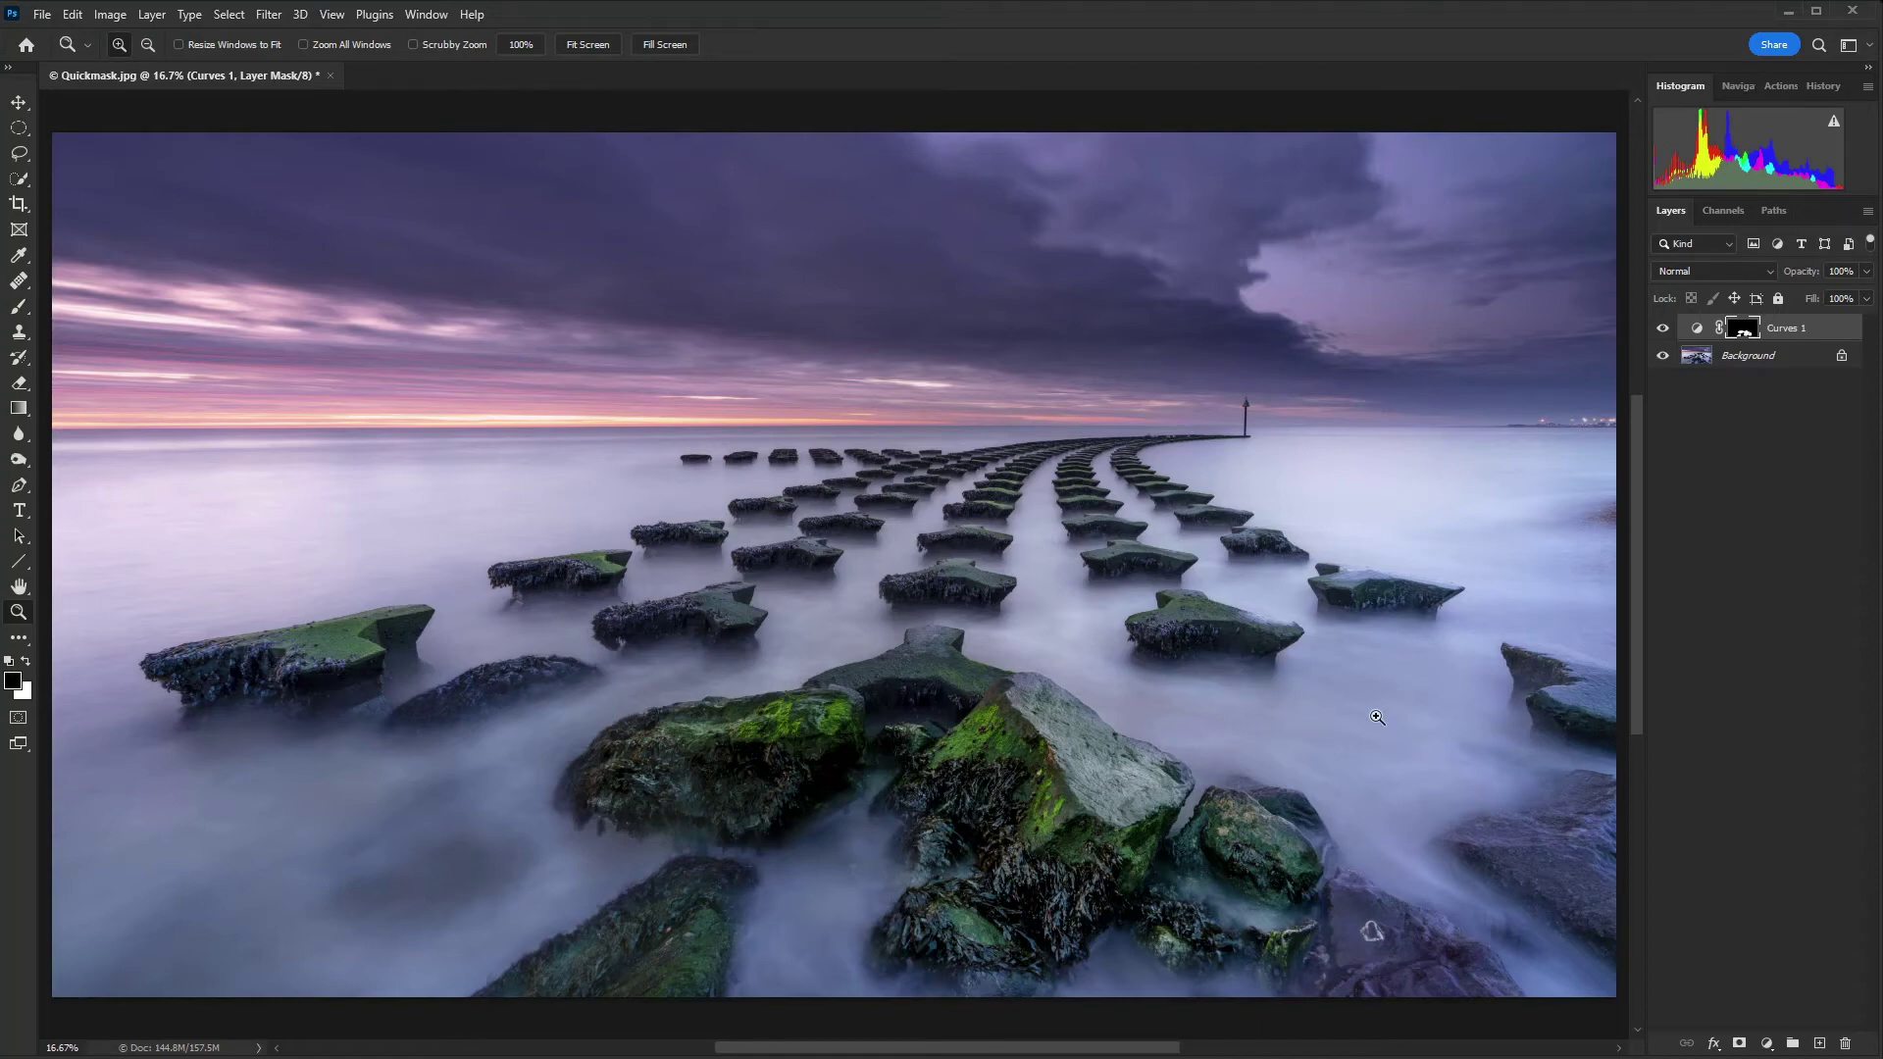
Zoom in twice on the mid-distance rock and turn Quick Mask on
click(1206, 627)
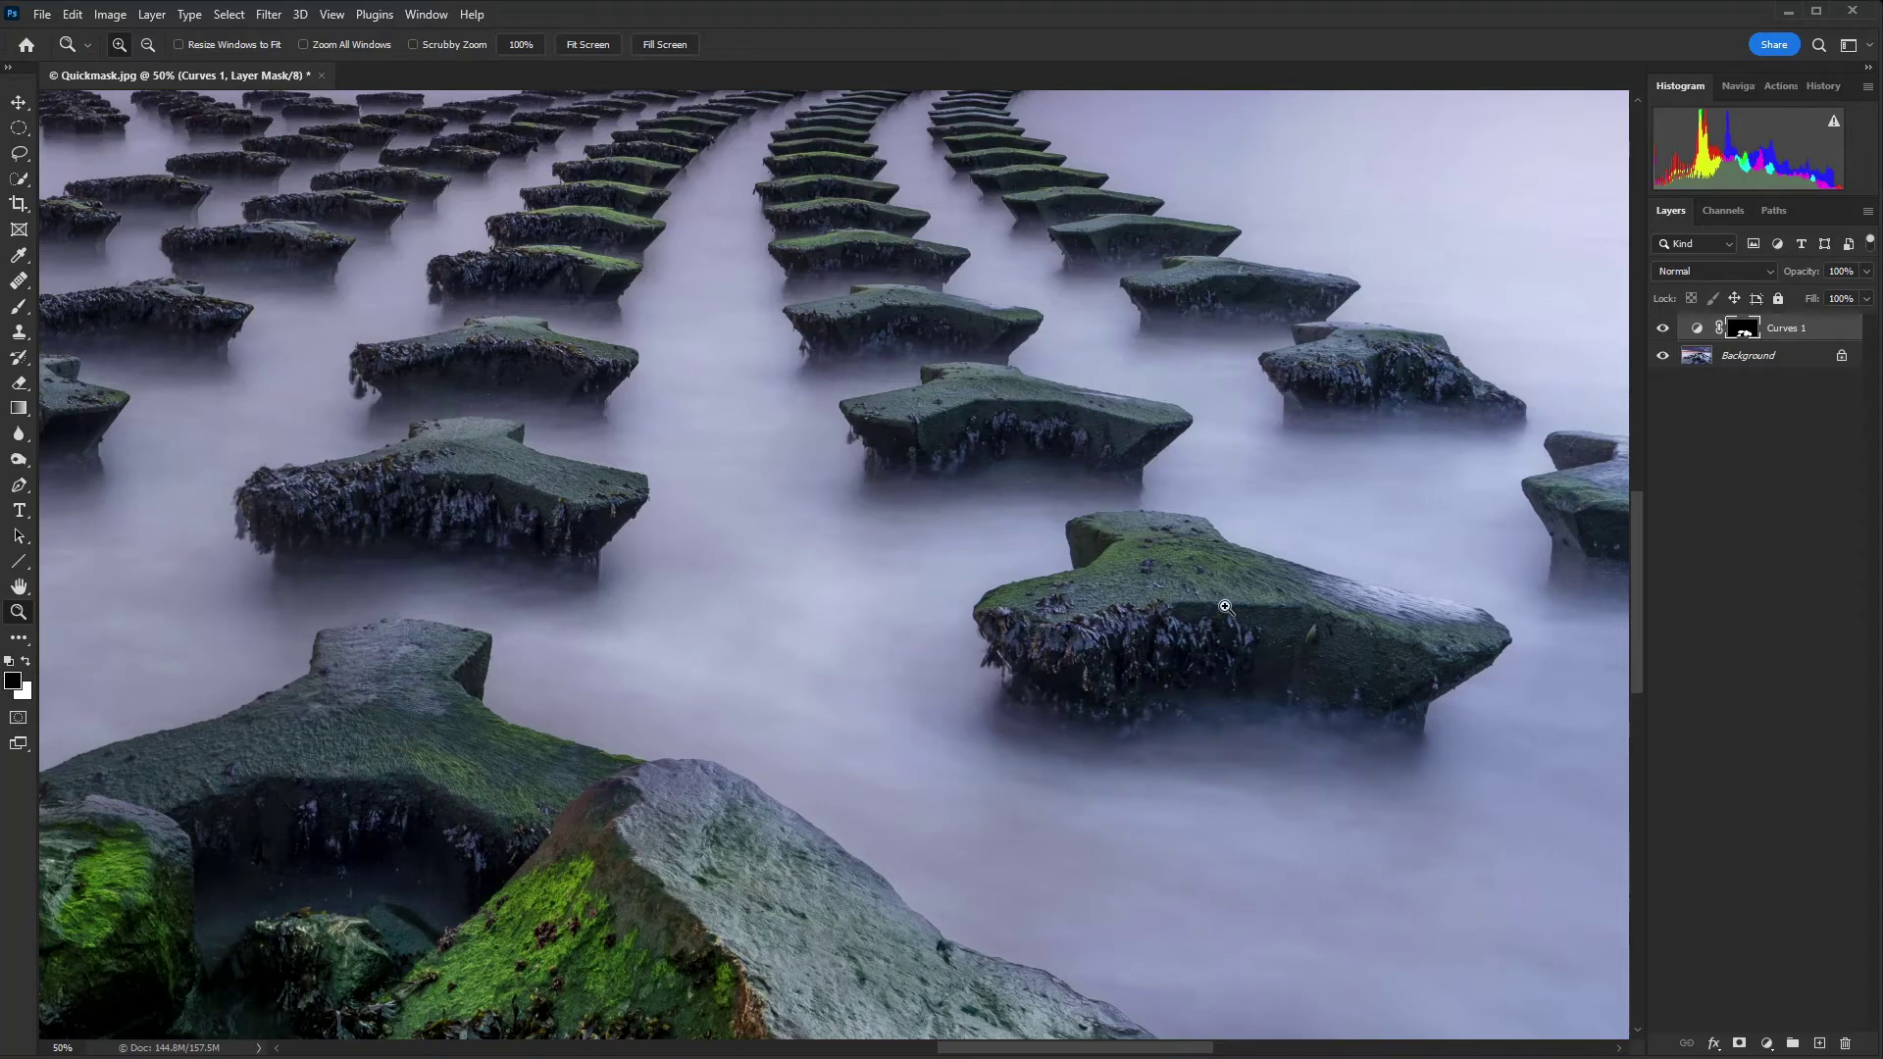
click(1226, 606)
click(19, 718)
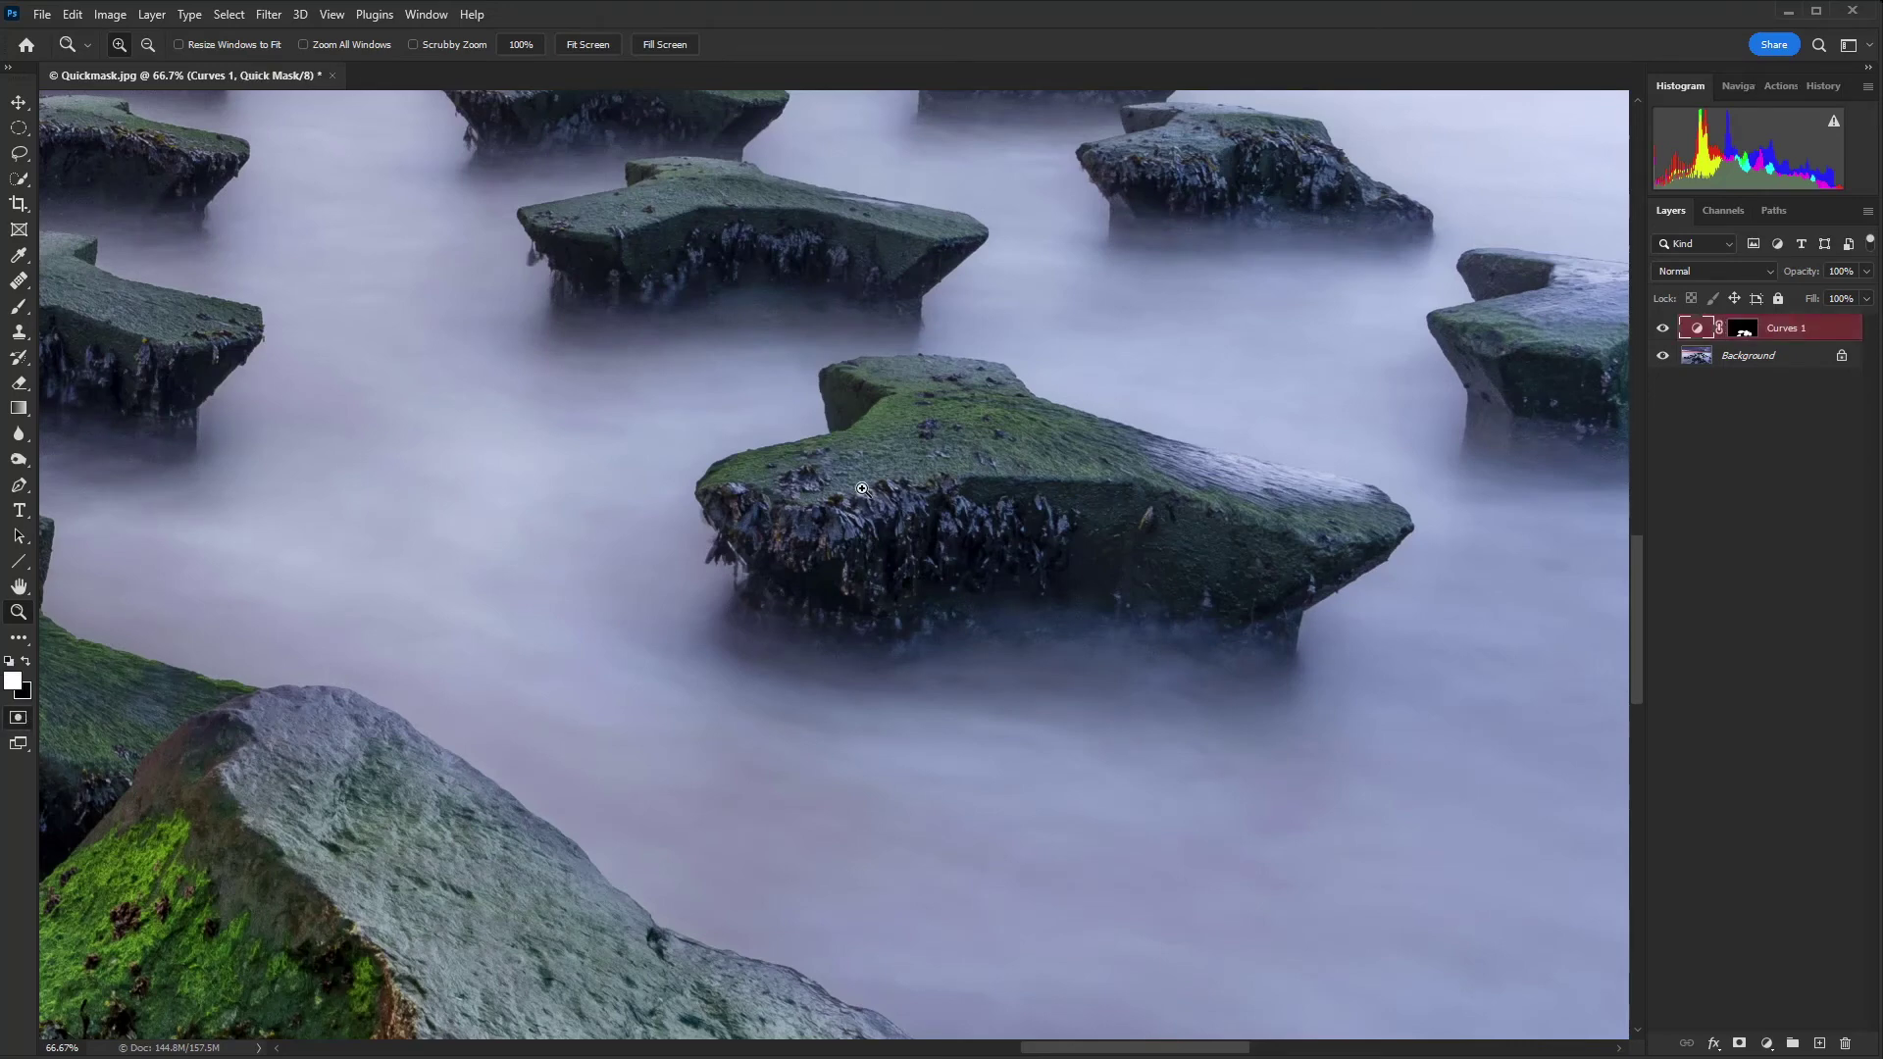
Paint black mask over the central rock's front, left edge and the mist below
key(b)
key(bracketleft)
key(bracketleft)
key(x)
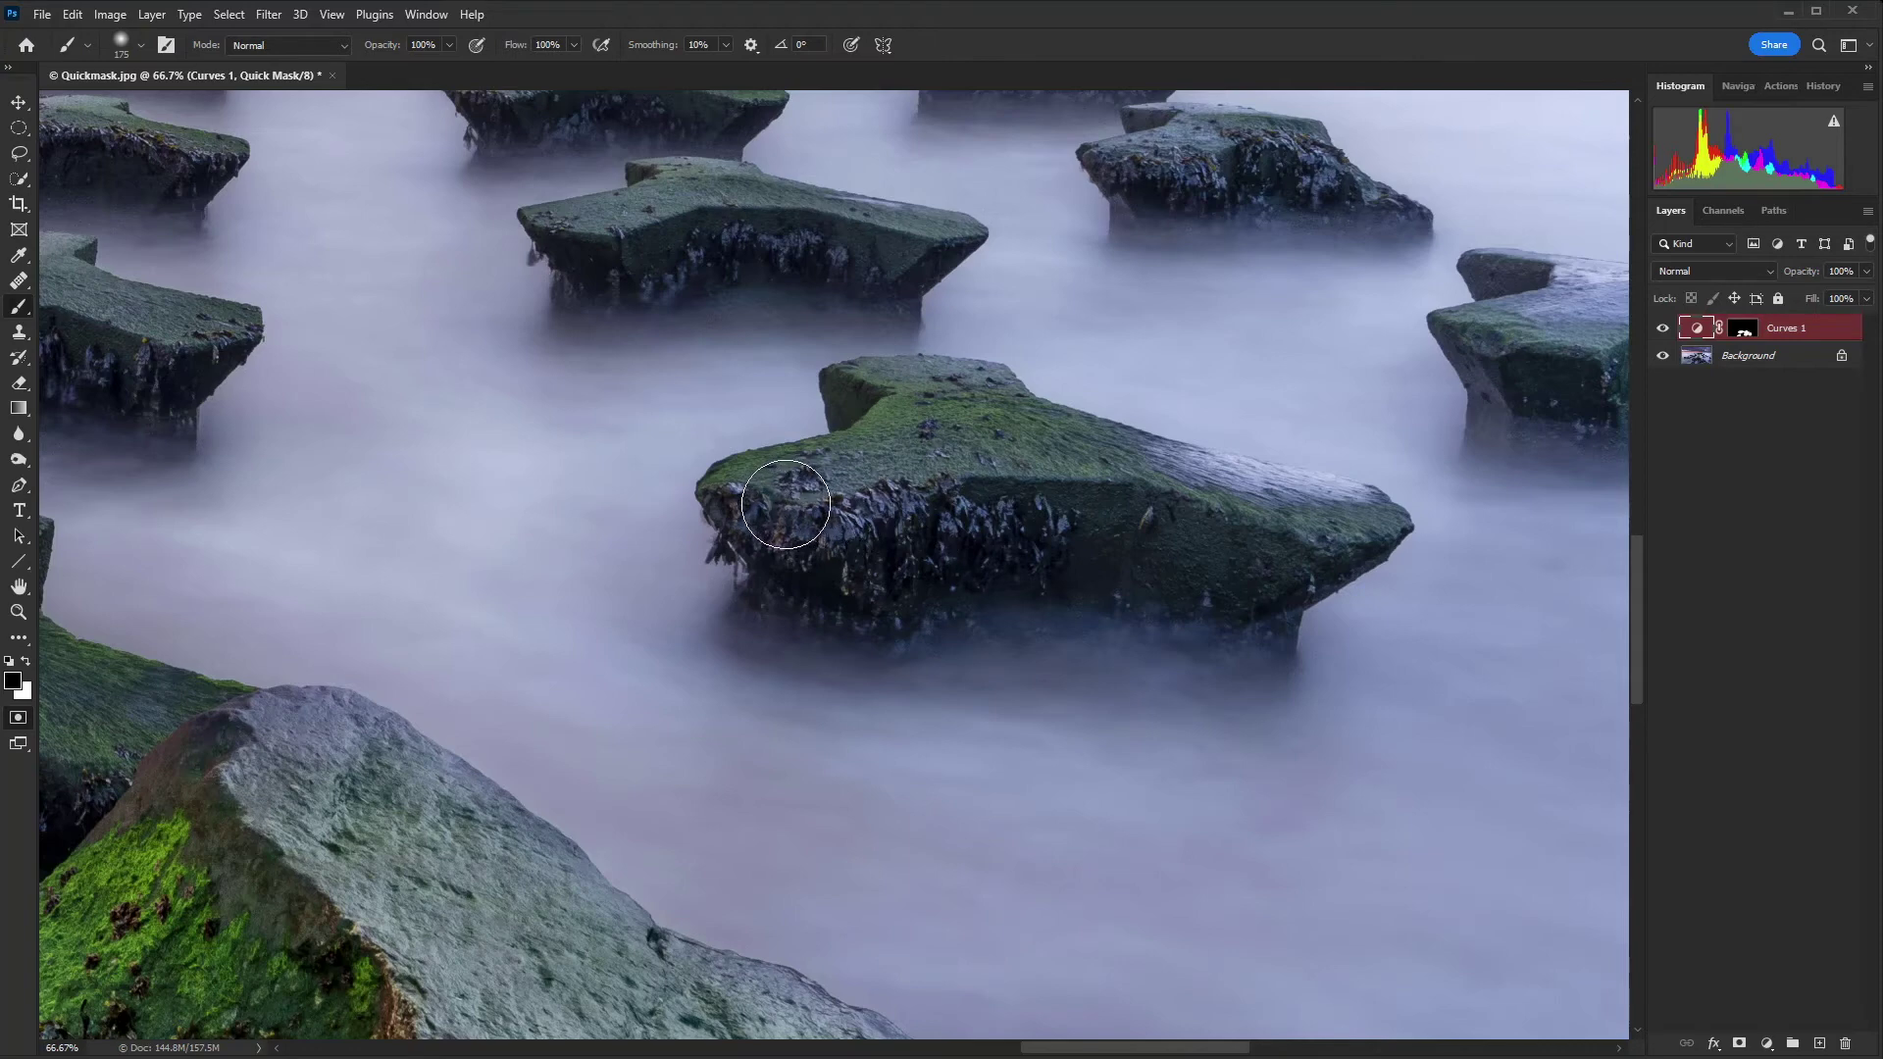
mouse_move(769, 504)
mouse_down()
mouse_move(853, 527)
mouse_move(802, 529)
mouse_move(815, 551)
mouse_move(931, 560)
mouse_move(1035, 541)
mouse_move(1214, 562)
mouse_move(1284, 533)
mouse_move(864, 500)
mouse_move(947, 450)
mouse_move(894, 456)
mouse_move(956, 447)
mouse_move(930, 434)
mouse_move(1114, 488)
mouse_up()
key(bracketright)
key(bracketright)
key(bracketright)
key(bracketright)
mouse_move(824, 589)
mouse_down()
mouse_move(867, 618)
mouse_move(1244, 603)
mouse_move(1017, 595)
mouse_move(883, 416)
mouse_up()
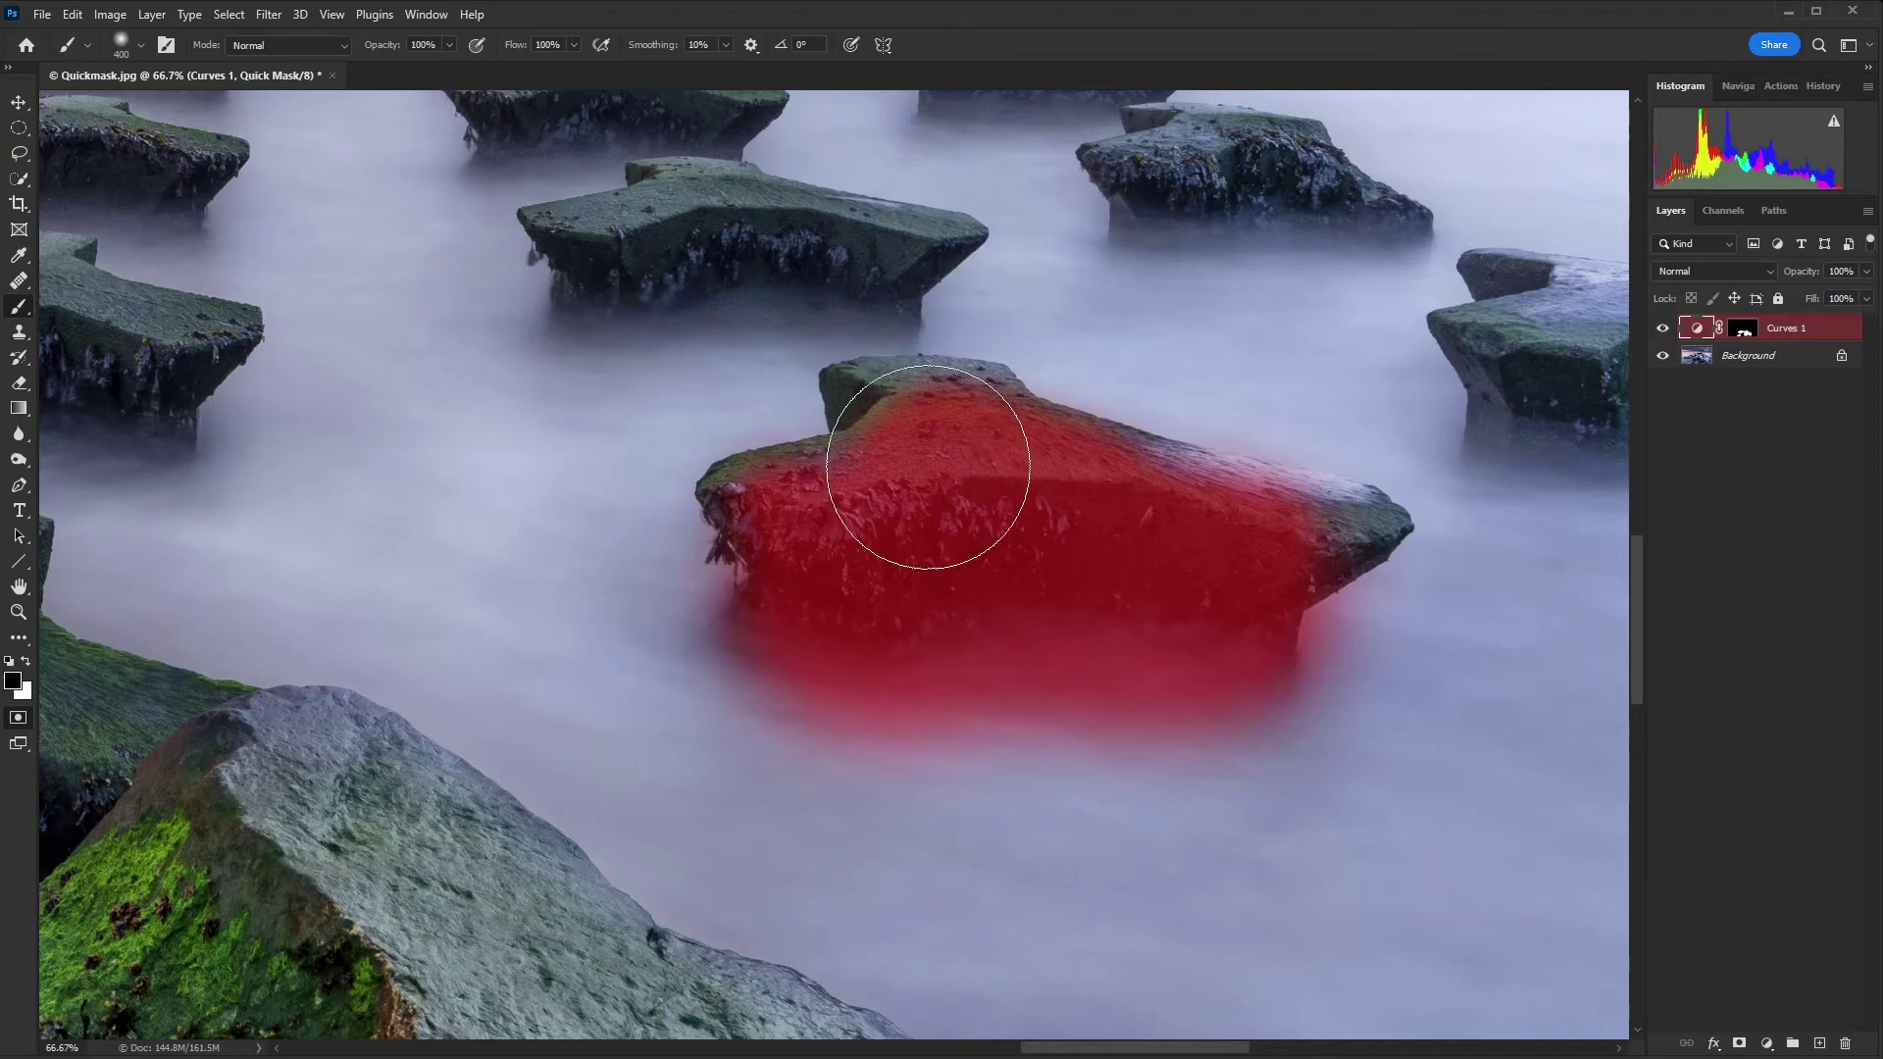
key(bracketright)
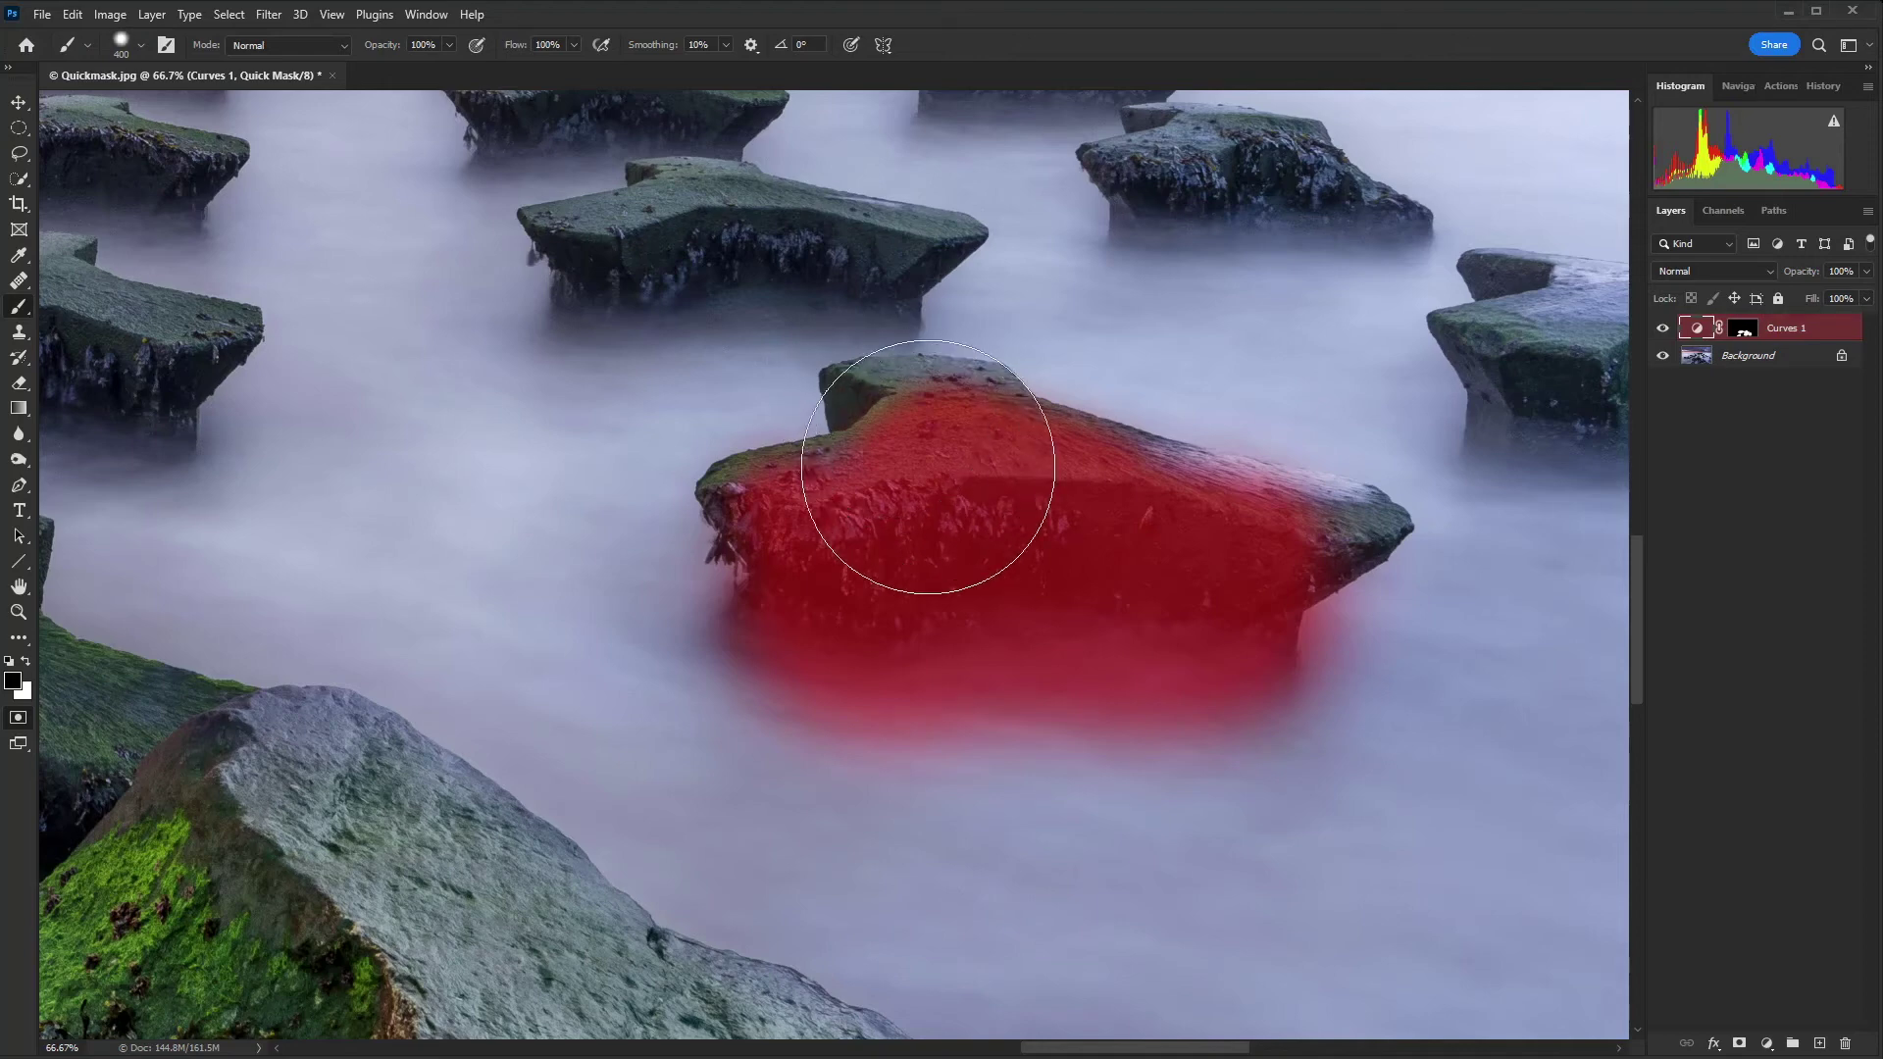
click(141, 45)
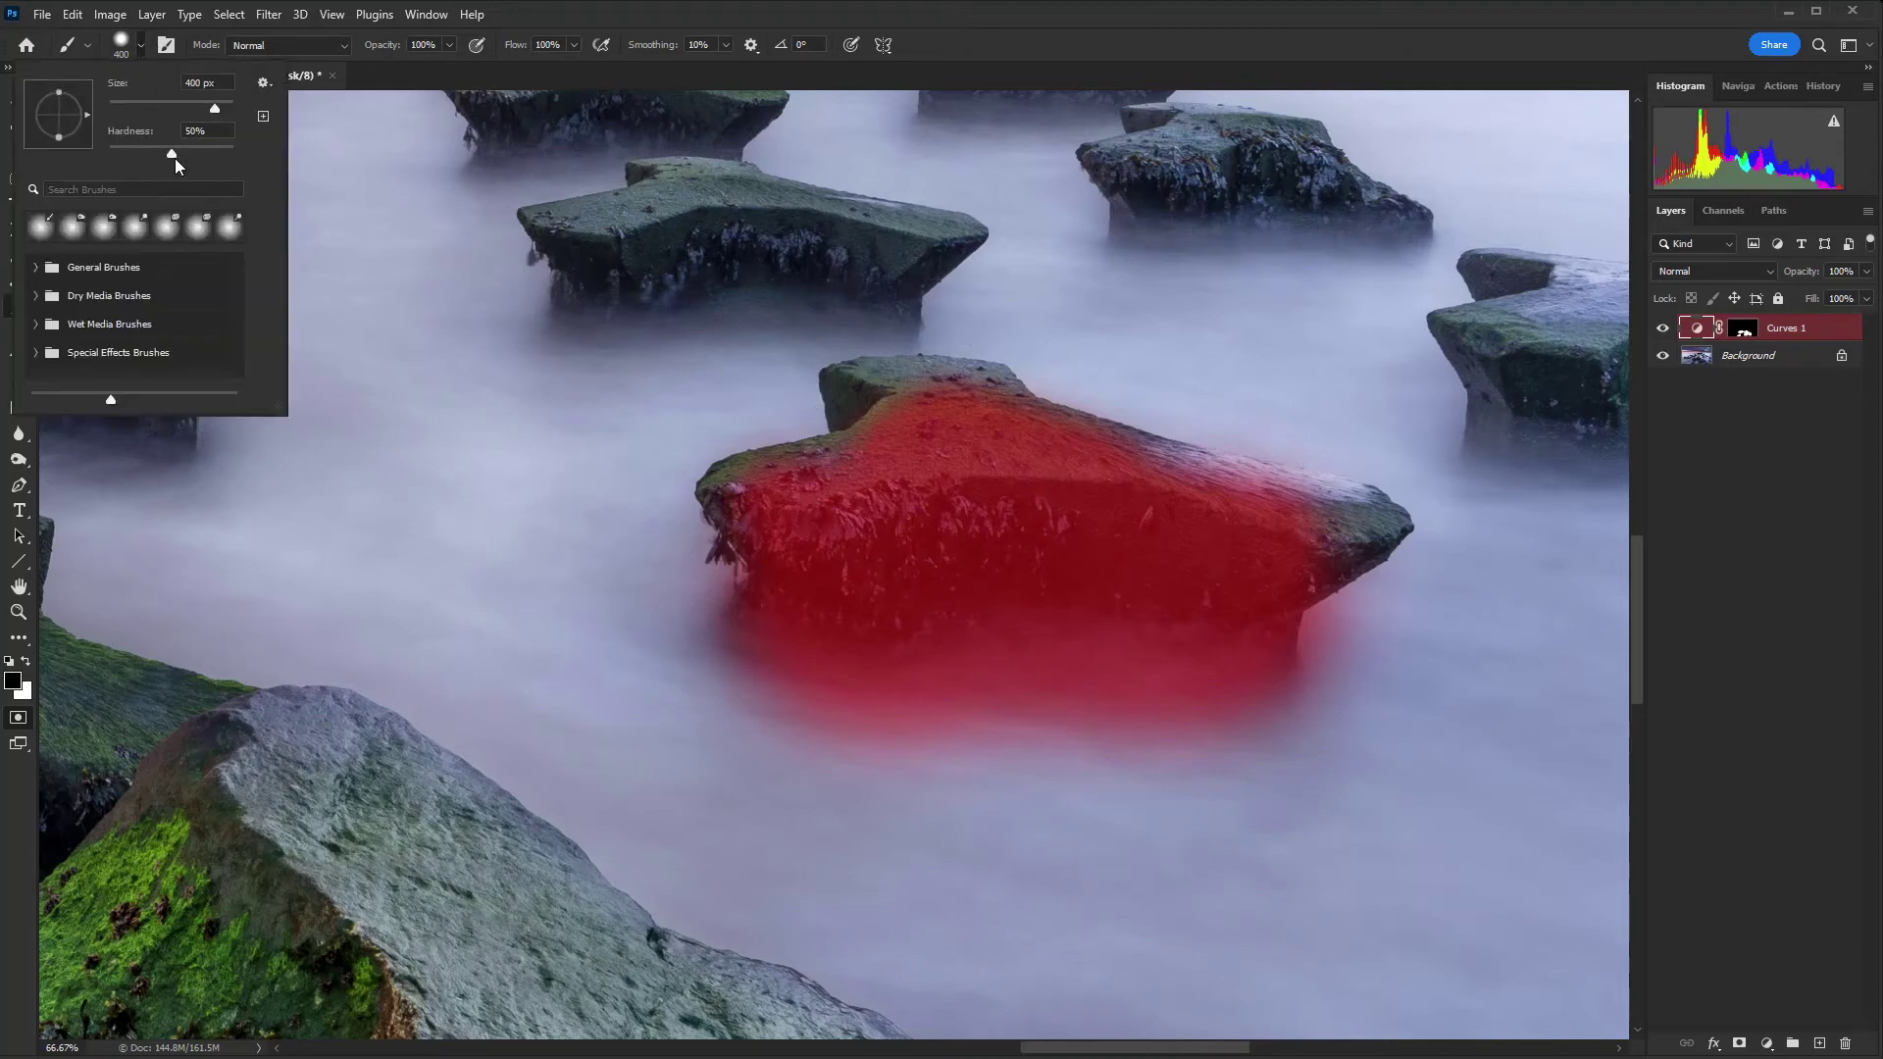
click(139, 49)
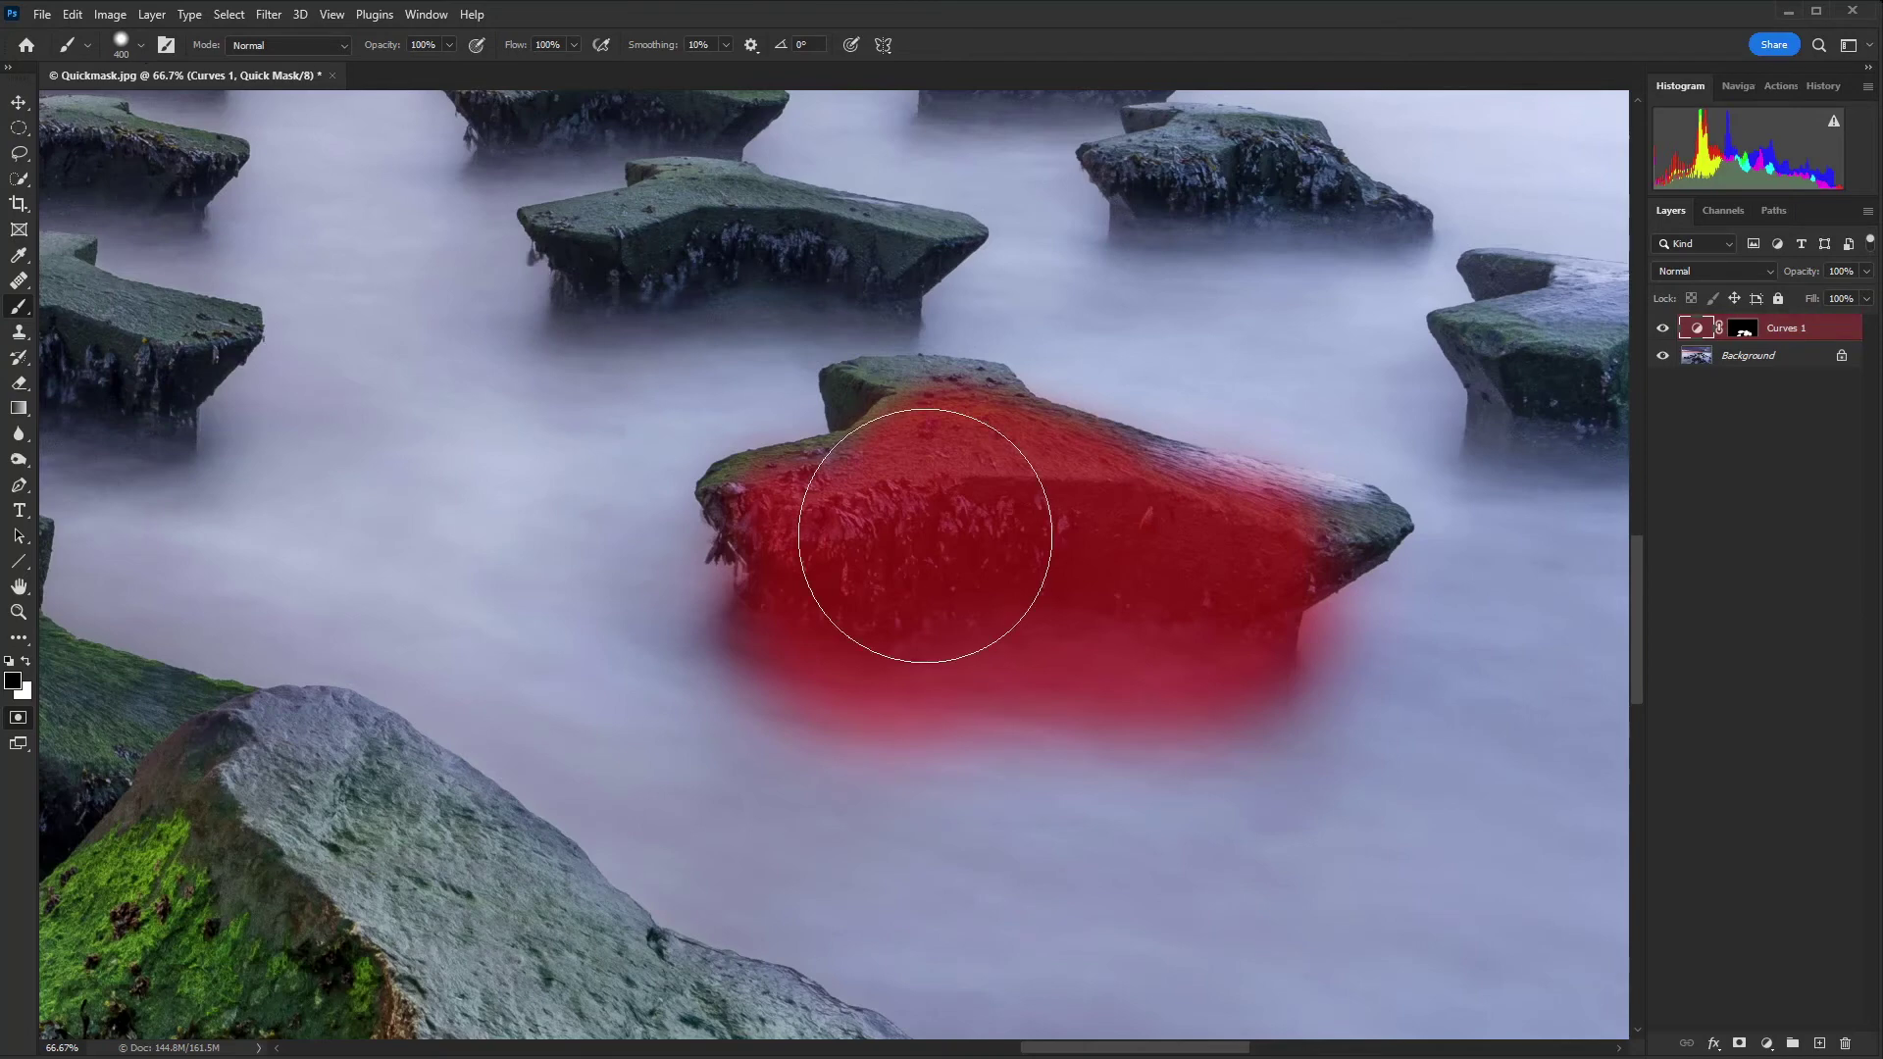
key(bracketleft)
key(bracketleft)
key(bracketleft)
key(bracketleft)
key(bracketleft)
key(bracketleft)
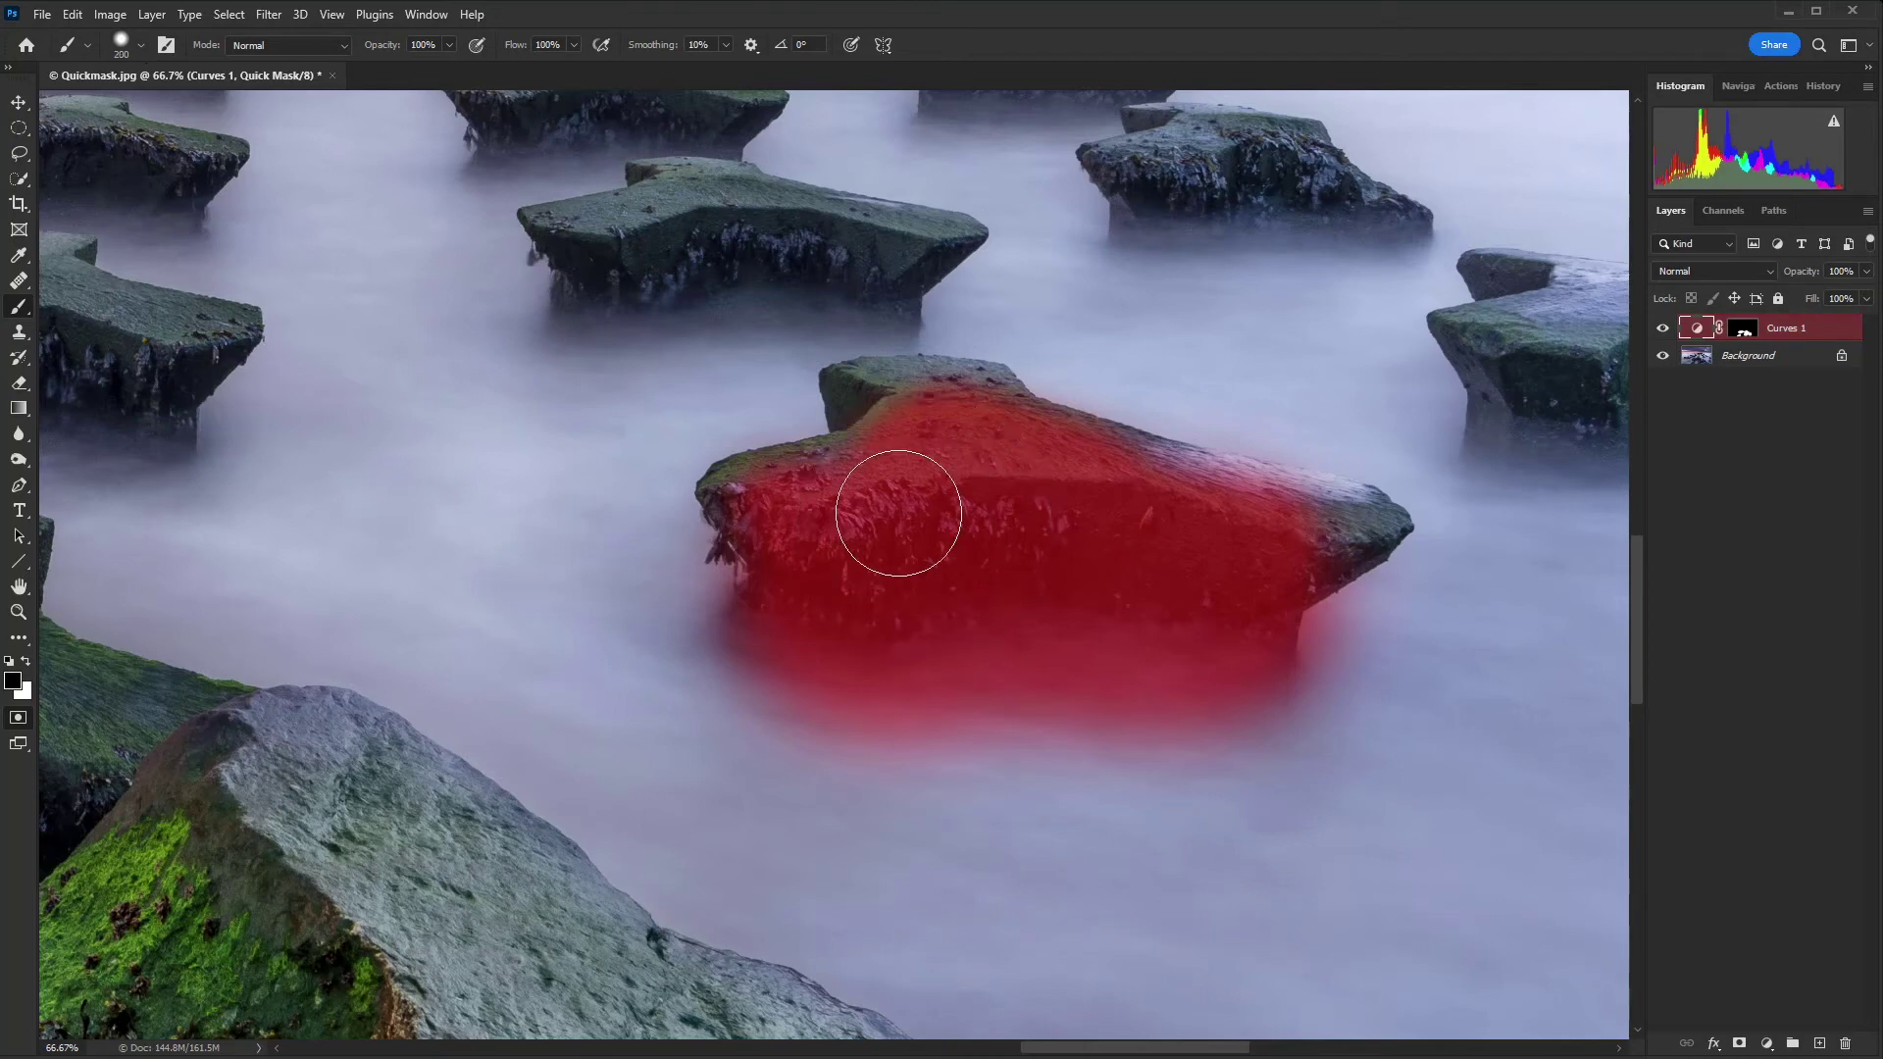
drag(749, 506, 736, 491)
Mask the rock's upper-left edge, nub notch and right edge, then convert to a selection
key(bracketleft)
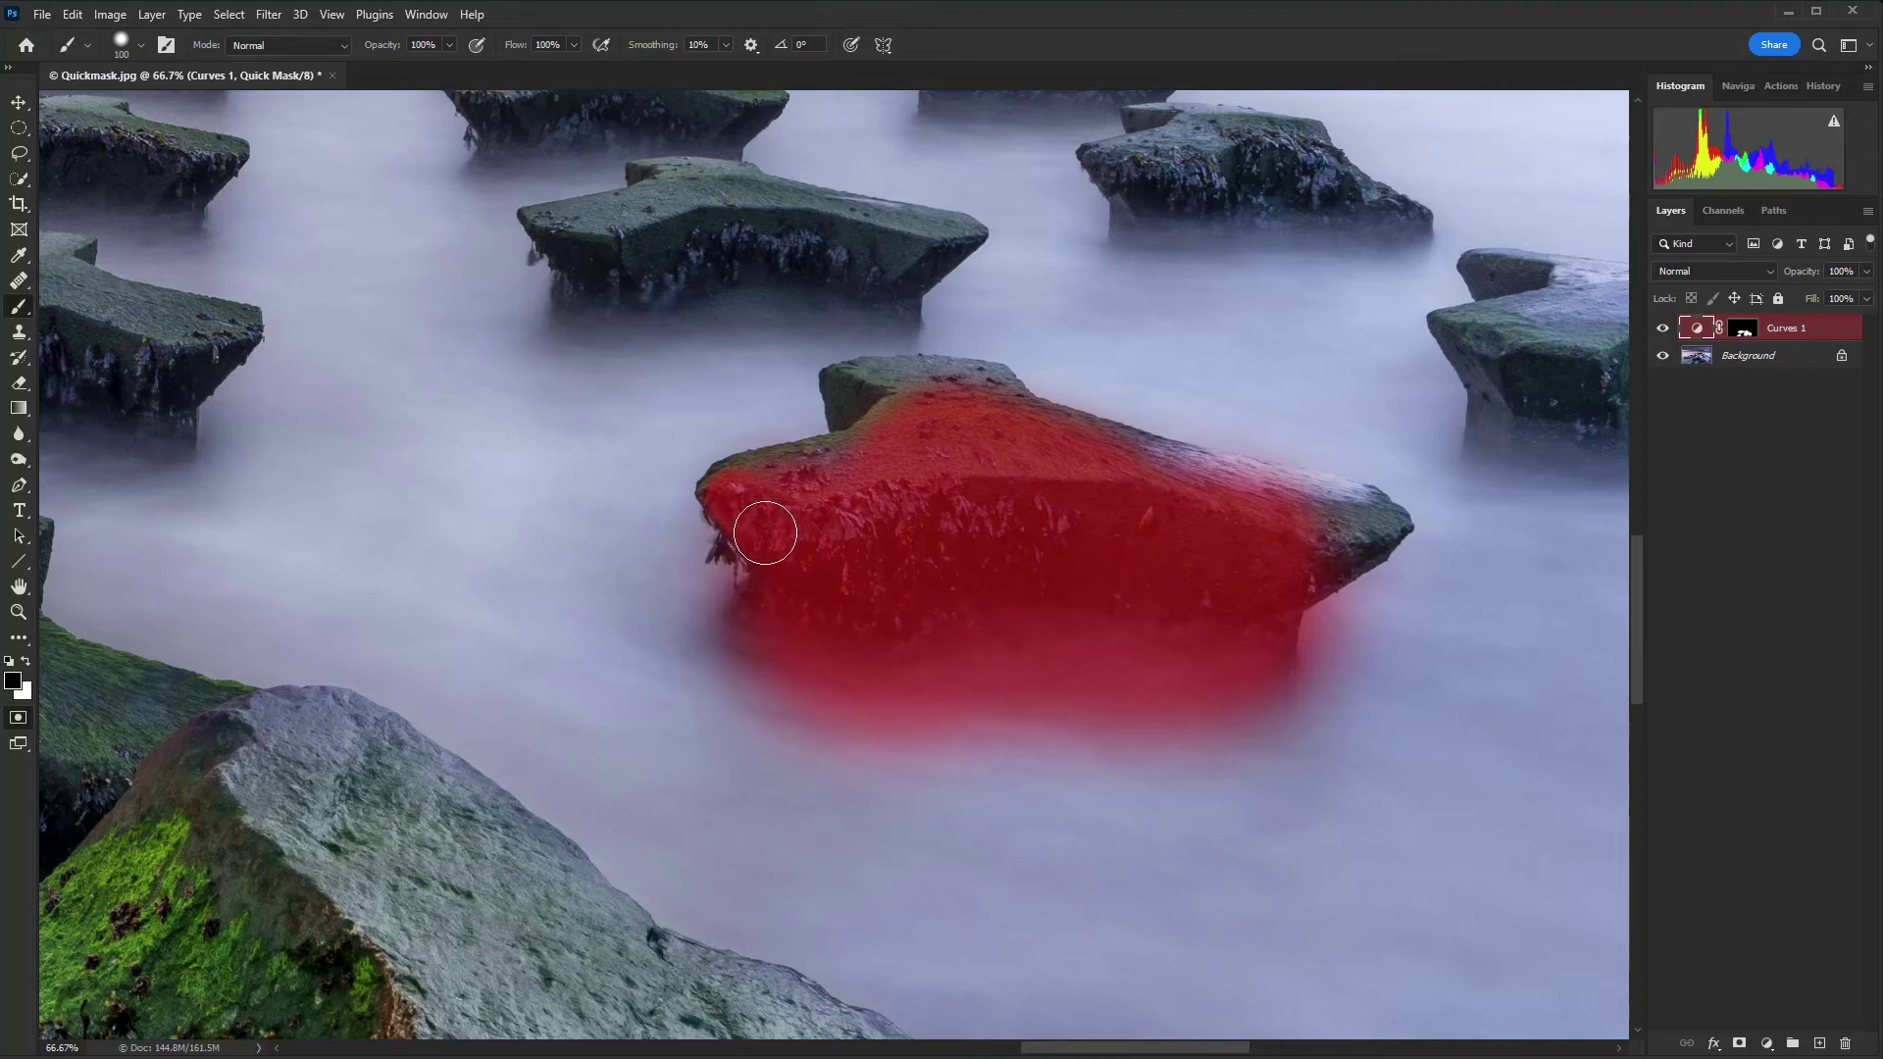
key(bracketright)
key(bracketright)
key(bracketleft)
key(bracketleft)
key(bracketleft)
key(bracketleft)
key(bracketleft)
mouse_move(735, 496)
mouse_down()
mouse_move(715, 496)
mouse_move(878, 452)
mouse_move(715, 482)
mouse_move(851, 456)
mouse_move(840, 388)
mouse_move(882, 382)
mouse_move(959, 375)
mouse_move(1014, 408)
mouse_move(995, 378)
mouse_move(1042, 457)
mouse_up()
key(bracketleft)
key(bracketleft)
key(bracketleft)
mouse_move(831, 381)
mouse_down()
mouse_move(894, 373)
mouse_move(834, 379)
mouse_move(837, 452)
mouse_move(719, 483)
mouse_up()
mouse_move(1041, 419)
mouse_down()
mouse_move(1402, 520)
mouse_move(1280, 600)
mouse_move(1334, 574)
mouse_move(1312, 580)
mouse_move(1365, 518)
mouse_up()
key(bracketleft)
key(bracketleft)
key(bracketleft)
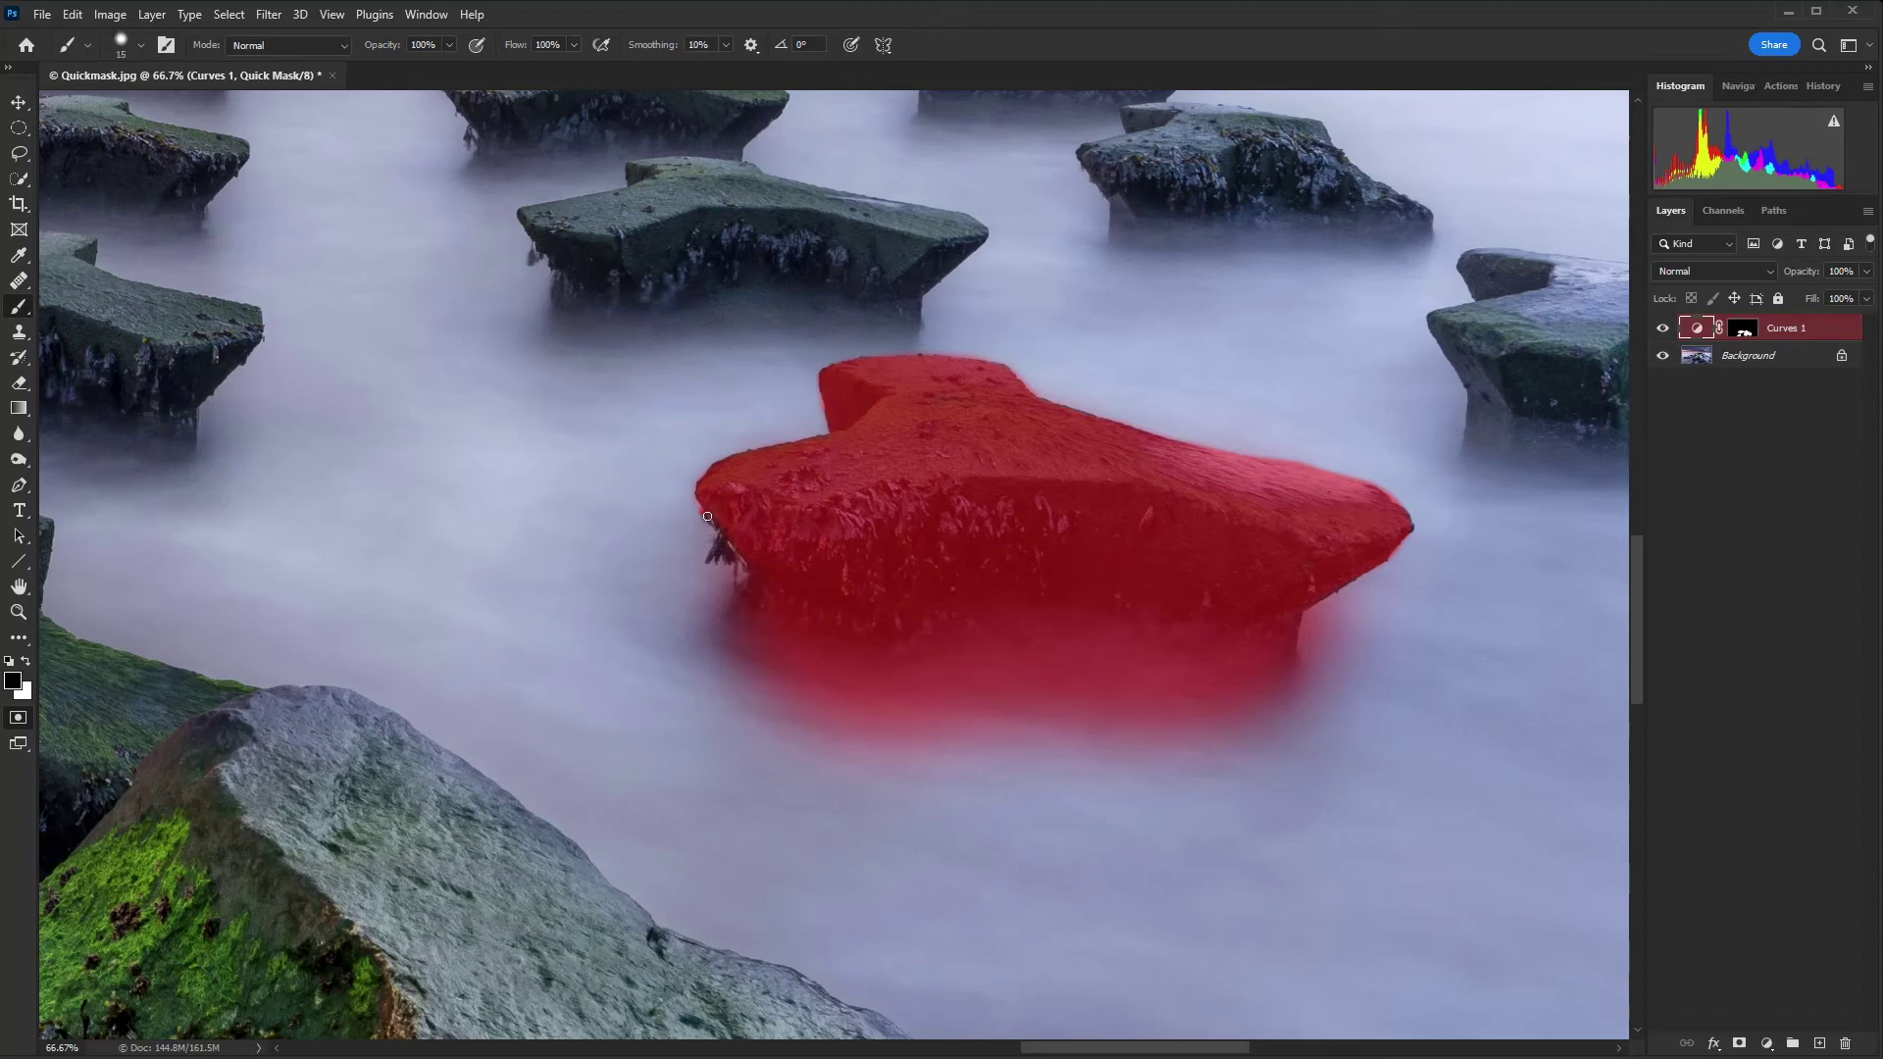
key(x)
key(bracketright)
key(bracketright)
key(q)
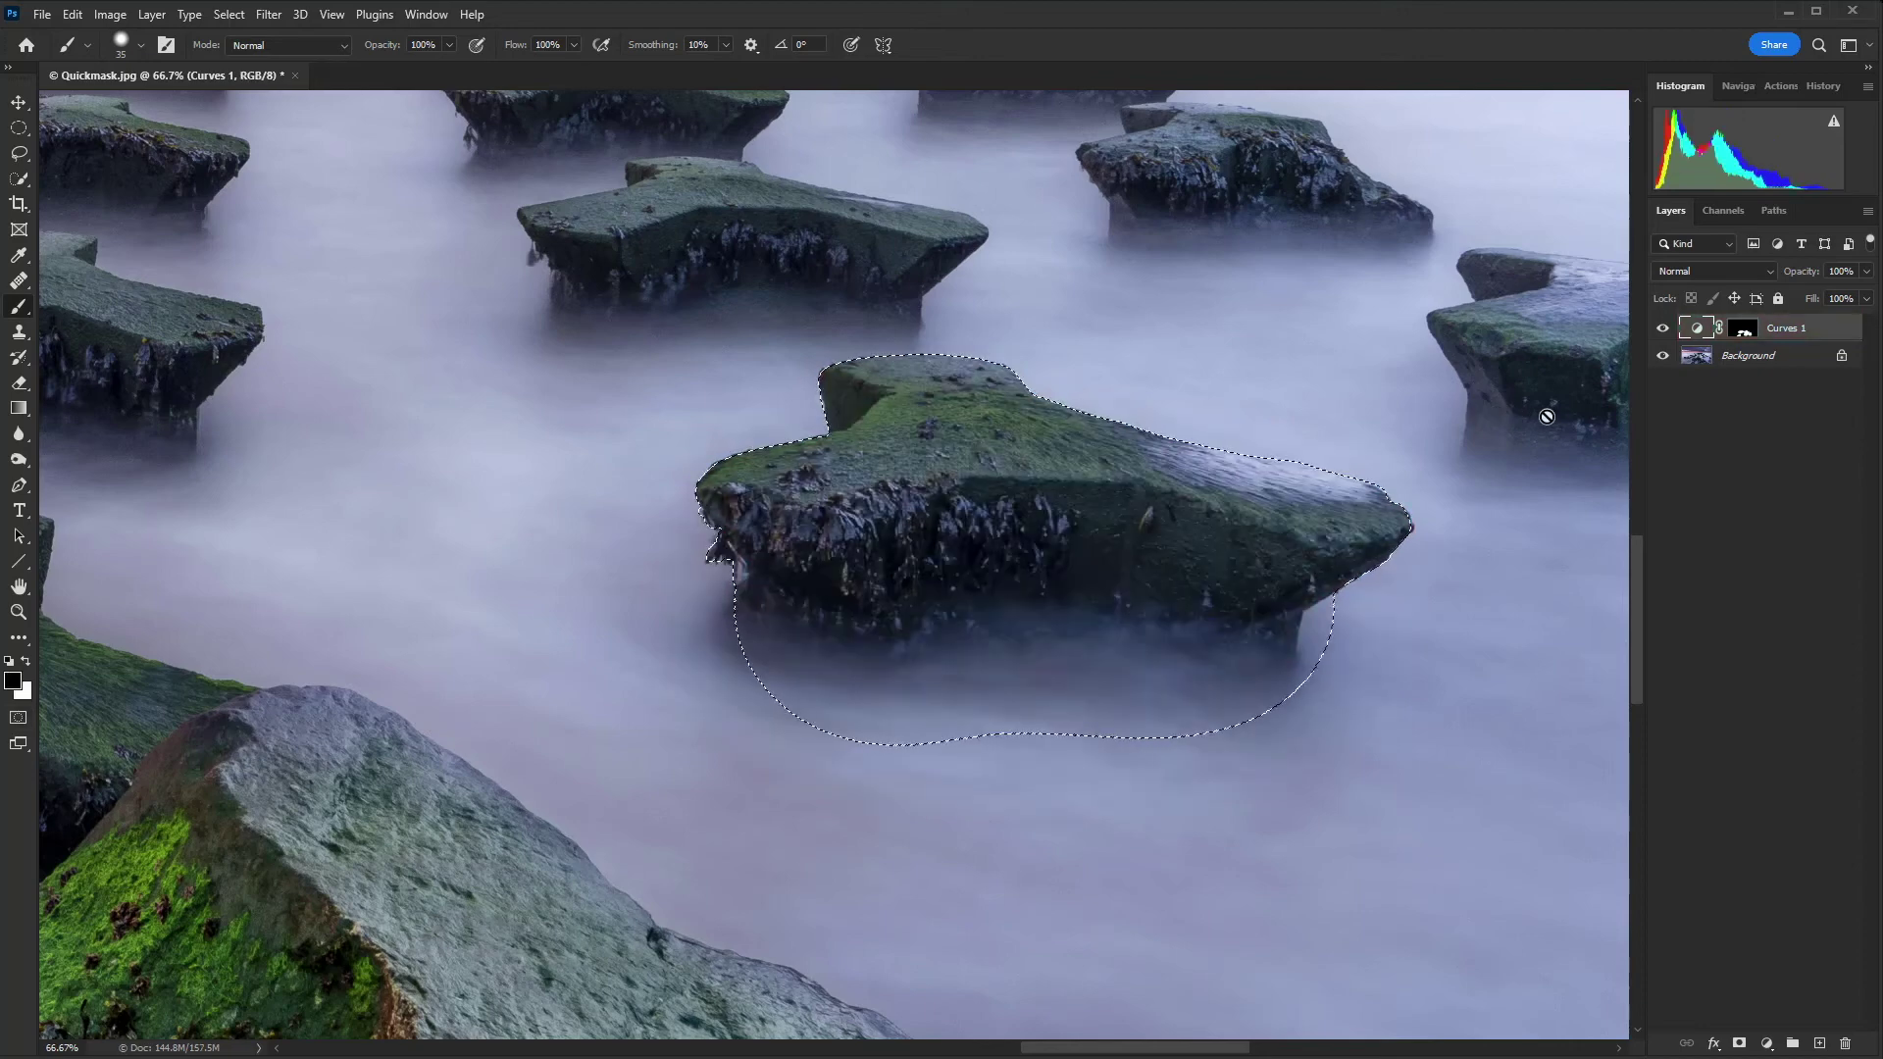
Copy the selected rock from the Background layer onto a new Layer 1
click(1750, 358)
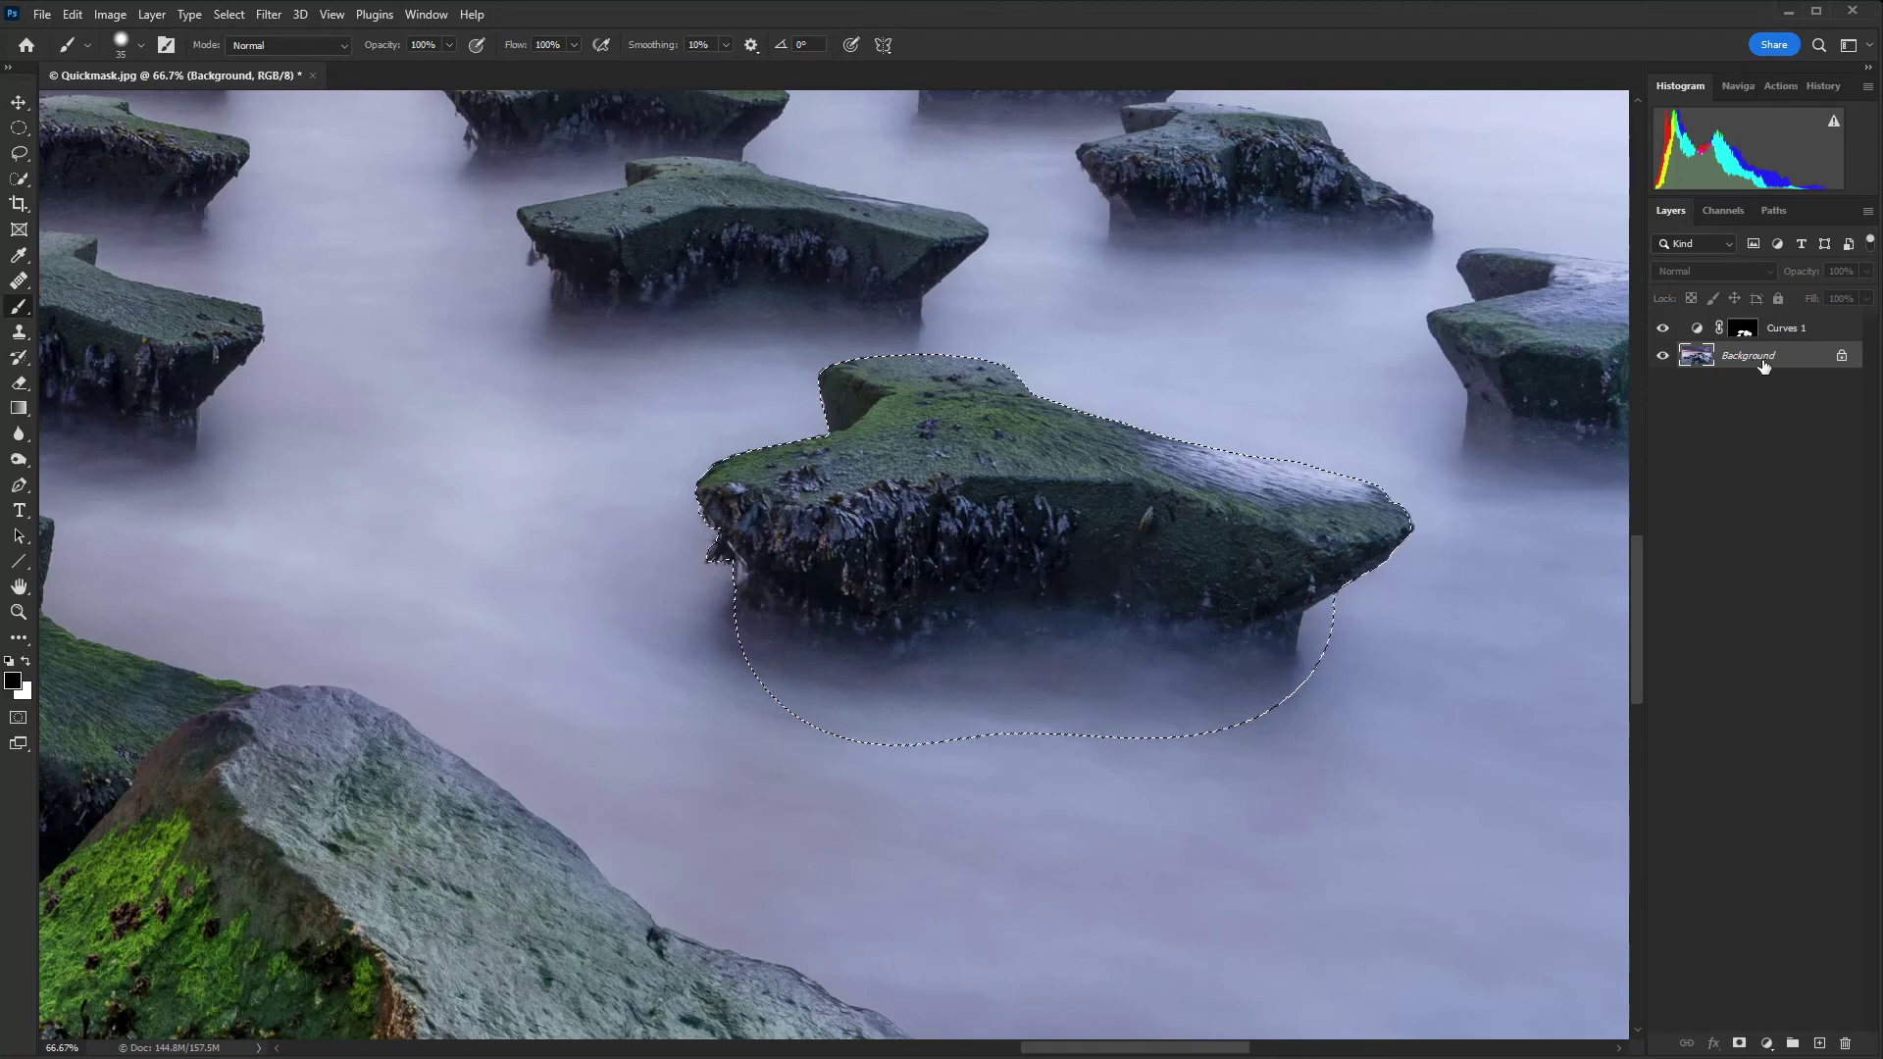
key(ctrl+minus)
key(ctrl+minus)
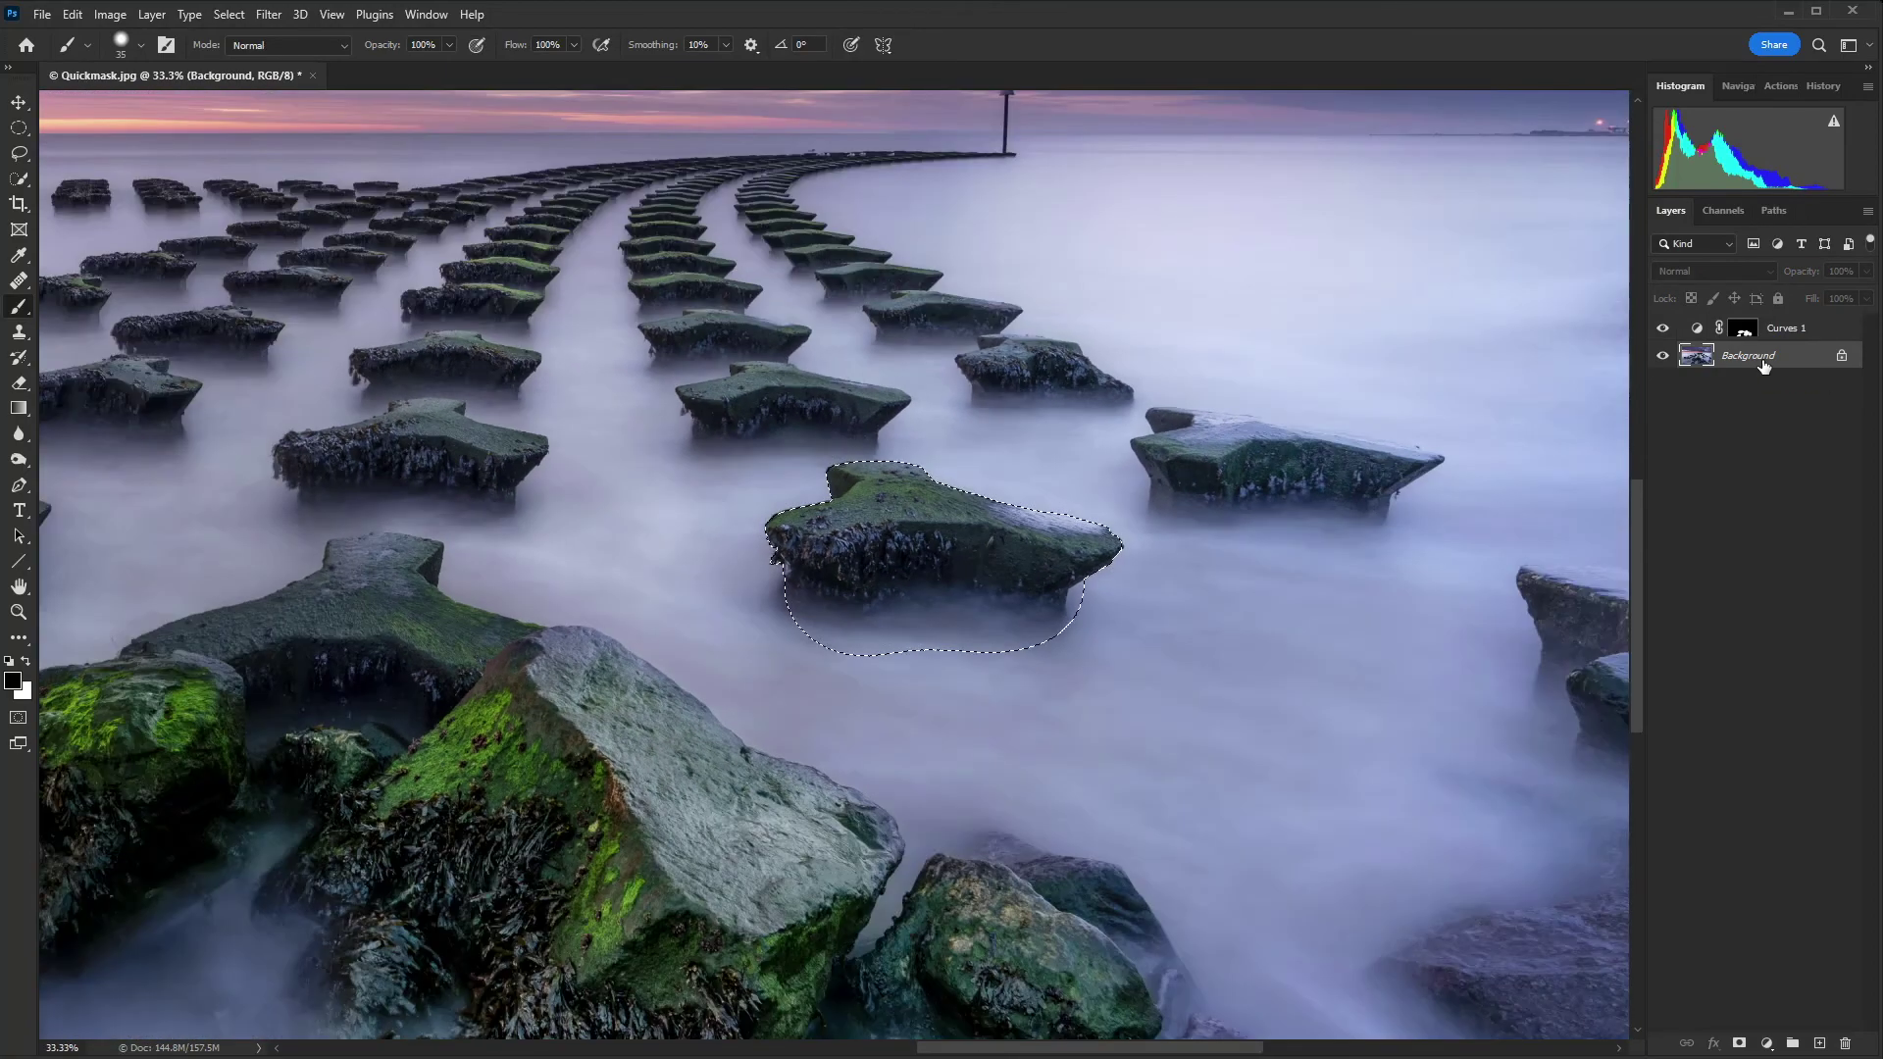
key(ctrl+j)
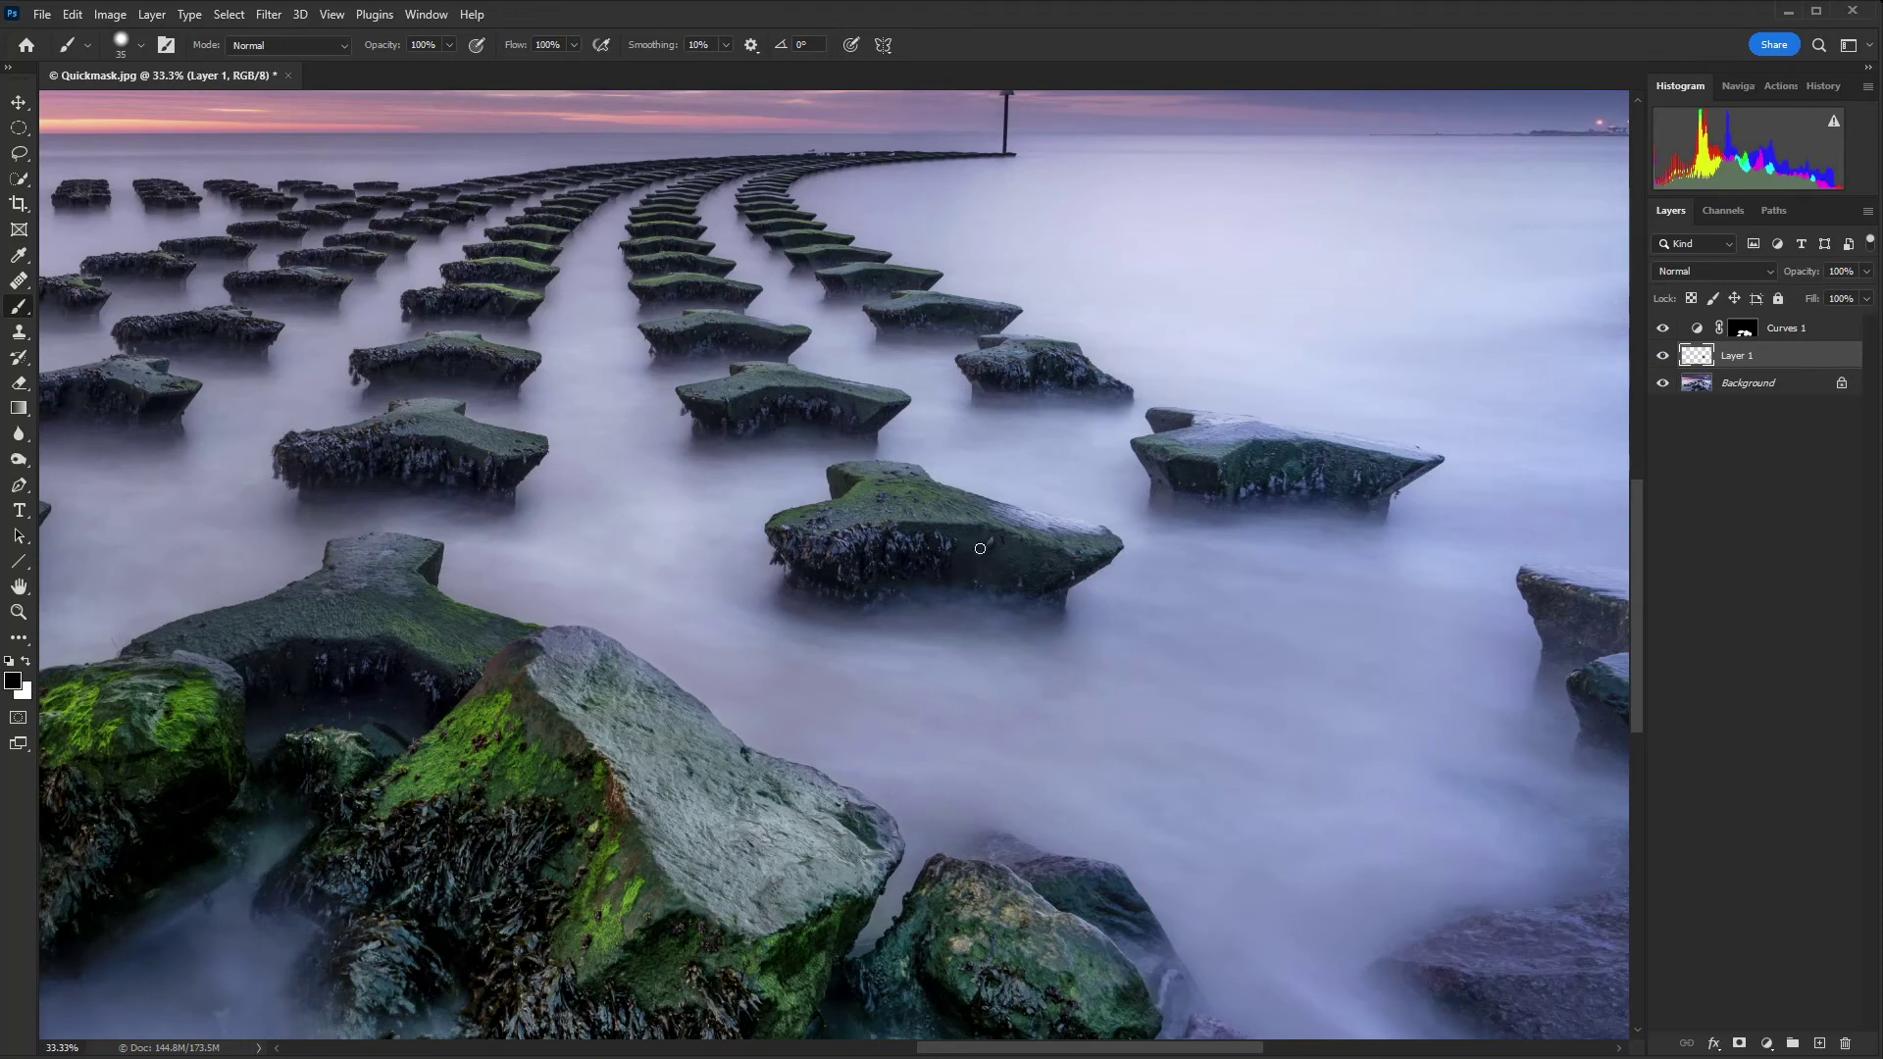
Move the rock copy down-right into the water and enlarge it to about 125%
key(v)
drag(918, 520, 1199, 690)
key(ctrl+t)
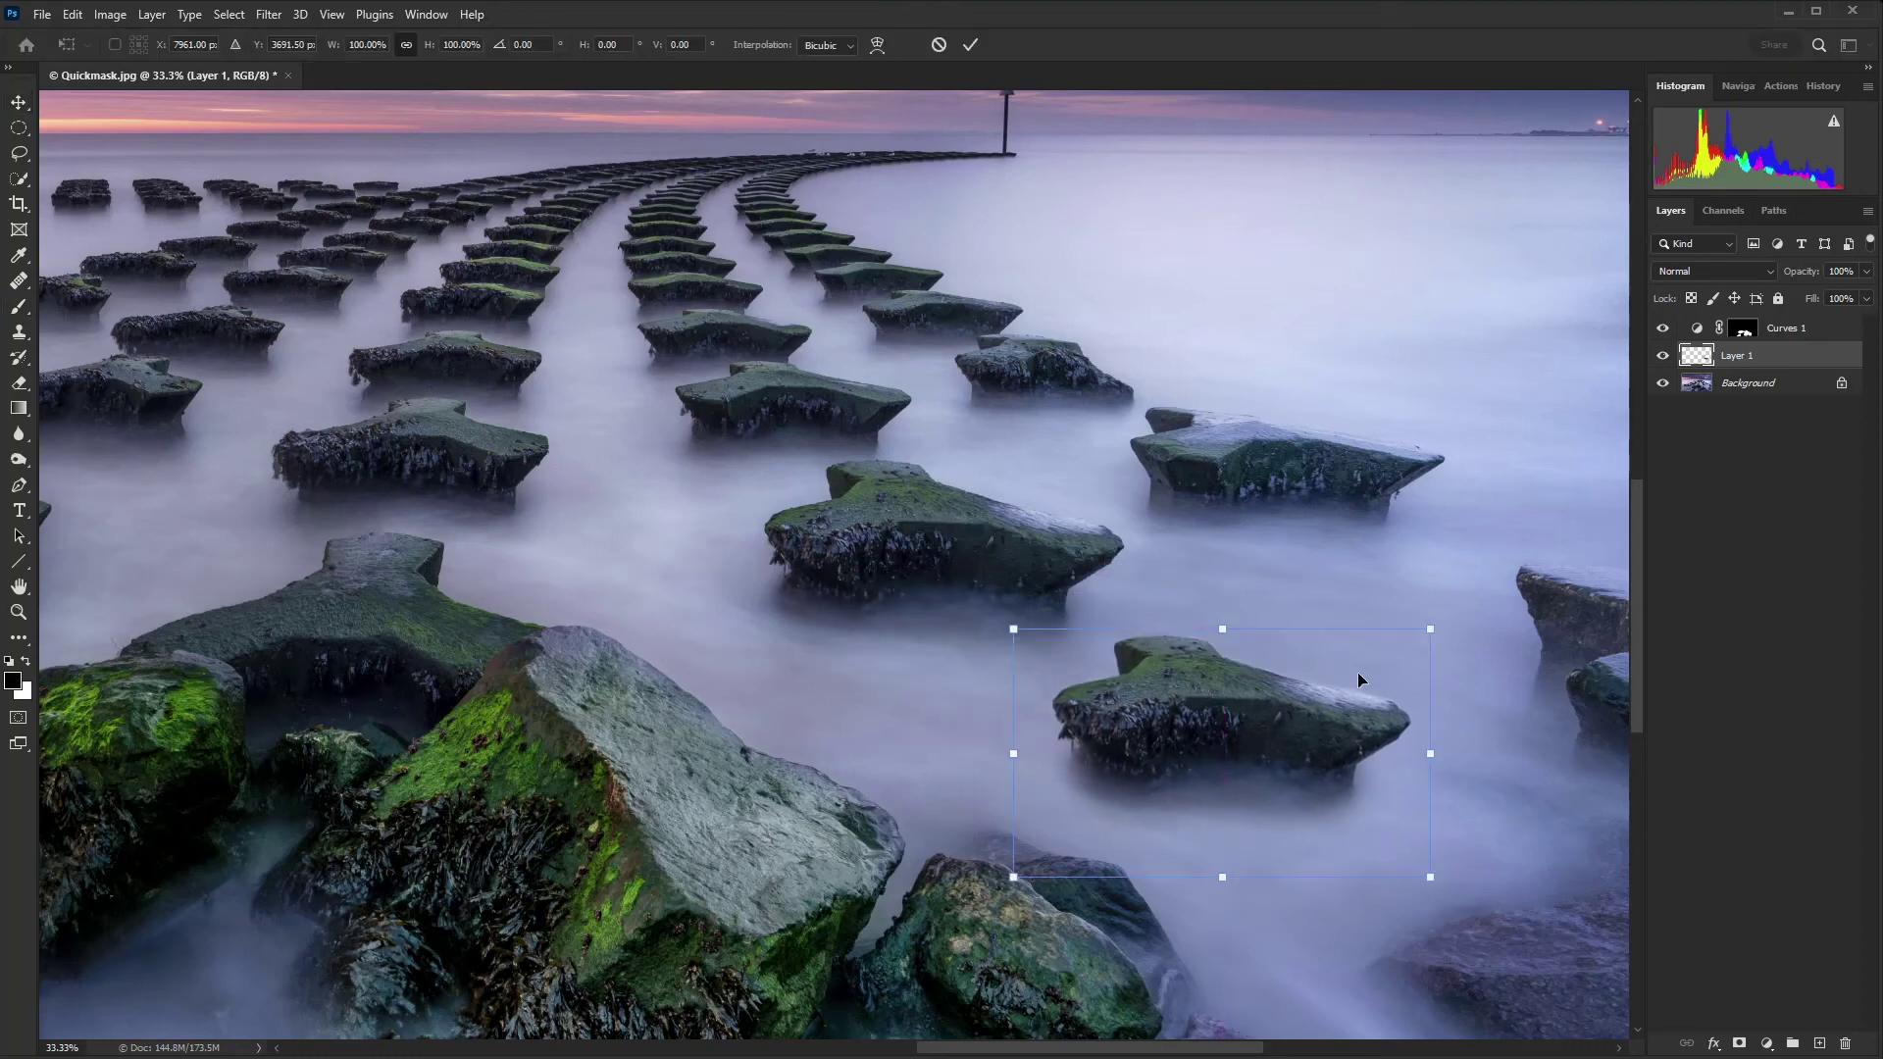
drag(1445, 623, 1521, 557)
drag(1278, 668, 1272, 714)
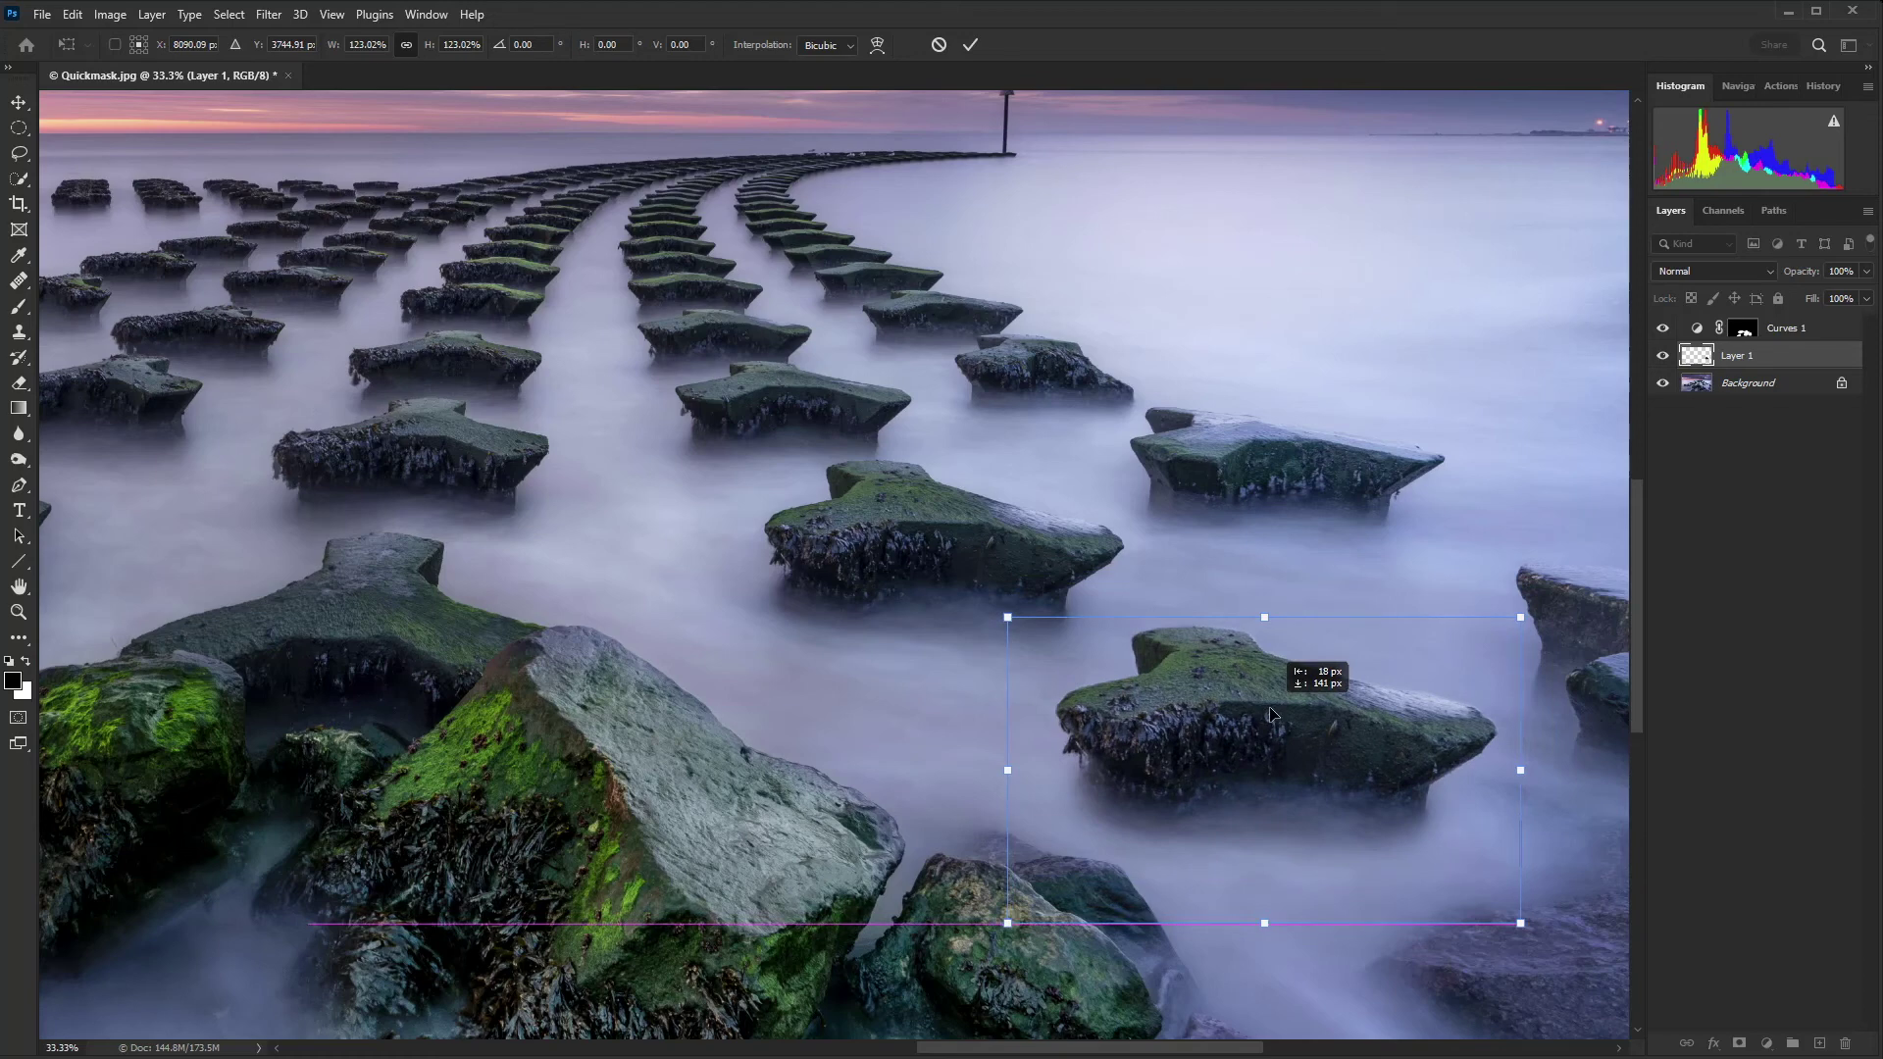
drag(1272, 715, 1270, 714)
drag(1518, 617, 1524, 614)
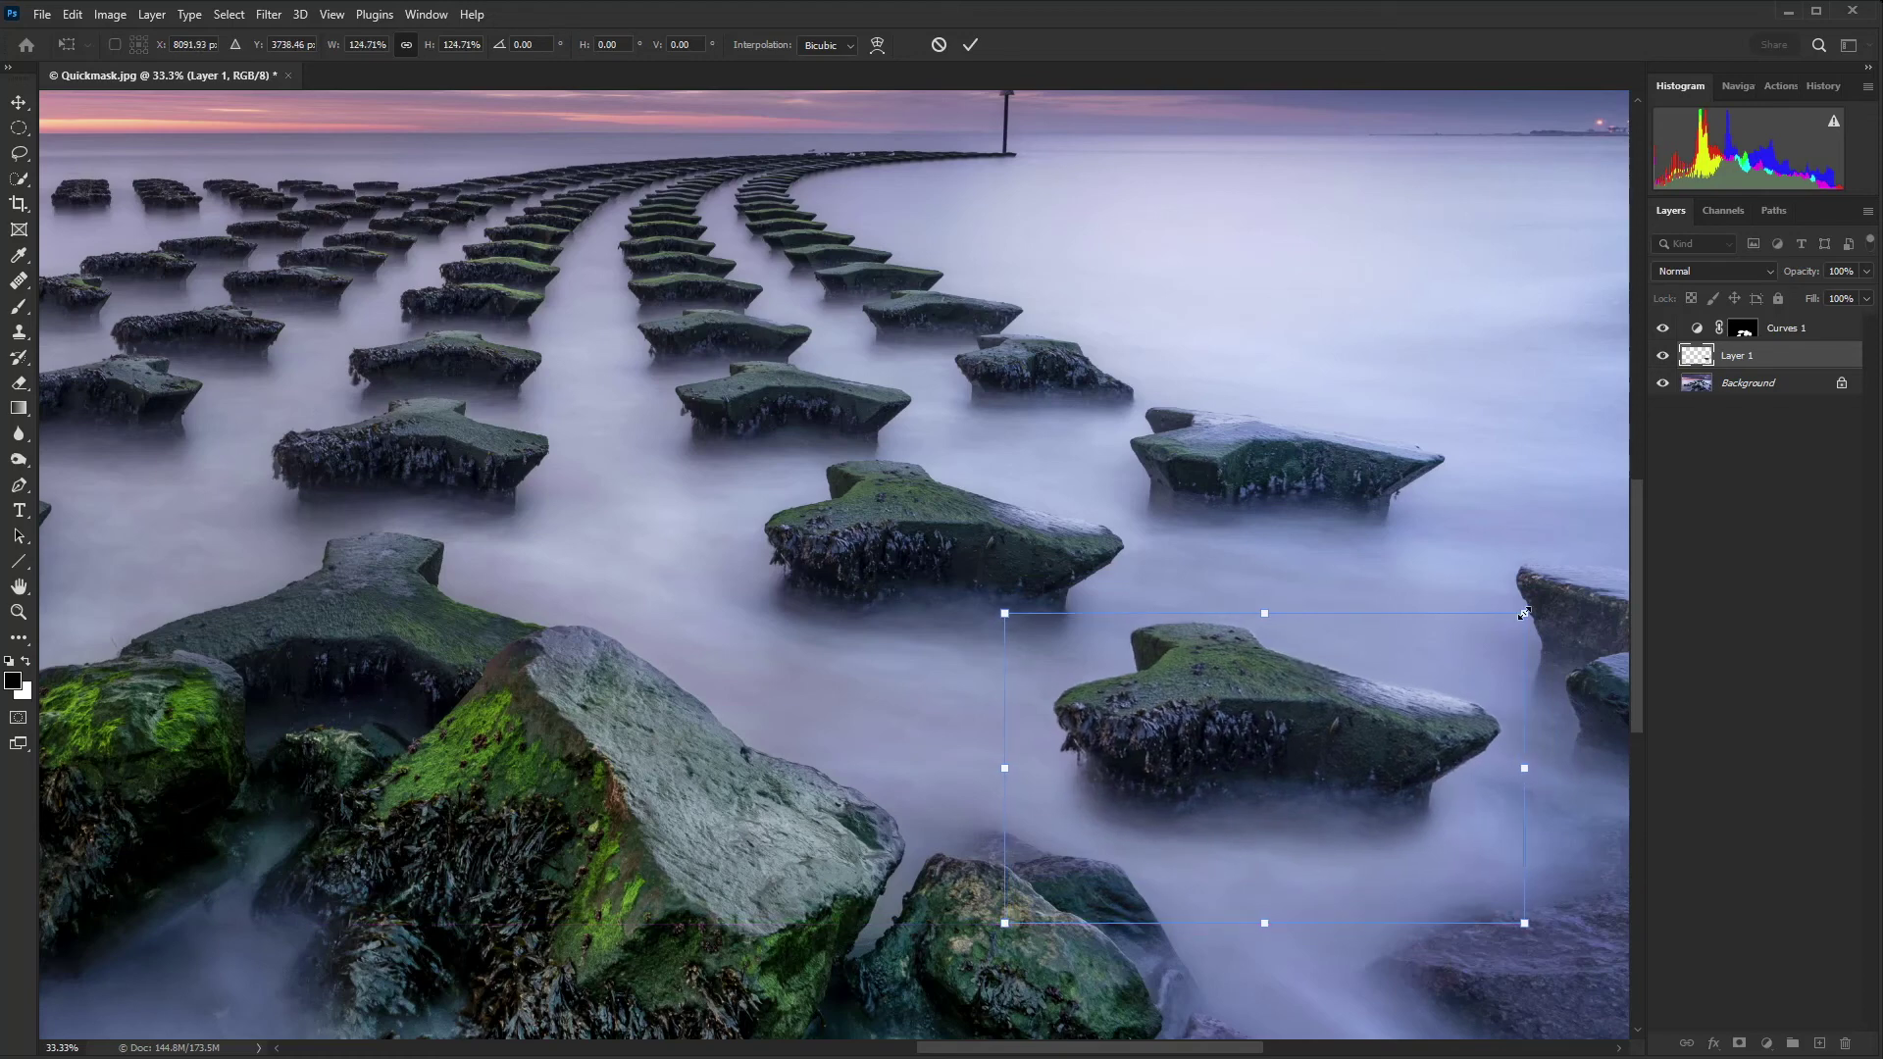
key(Return)
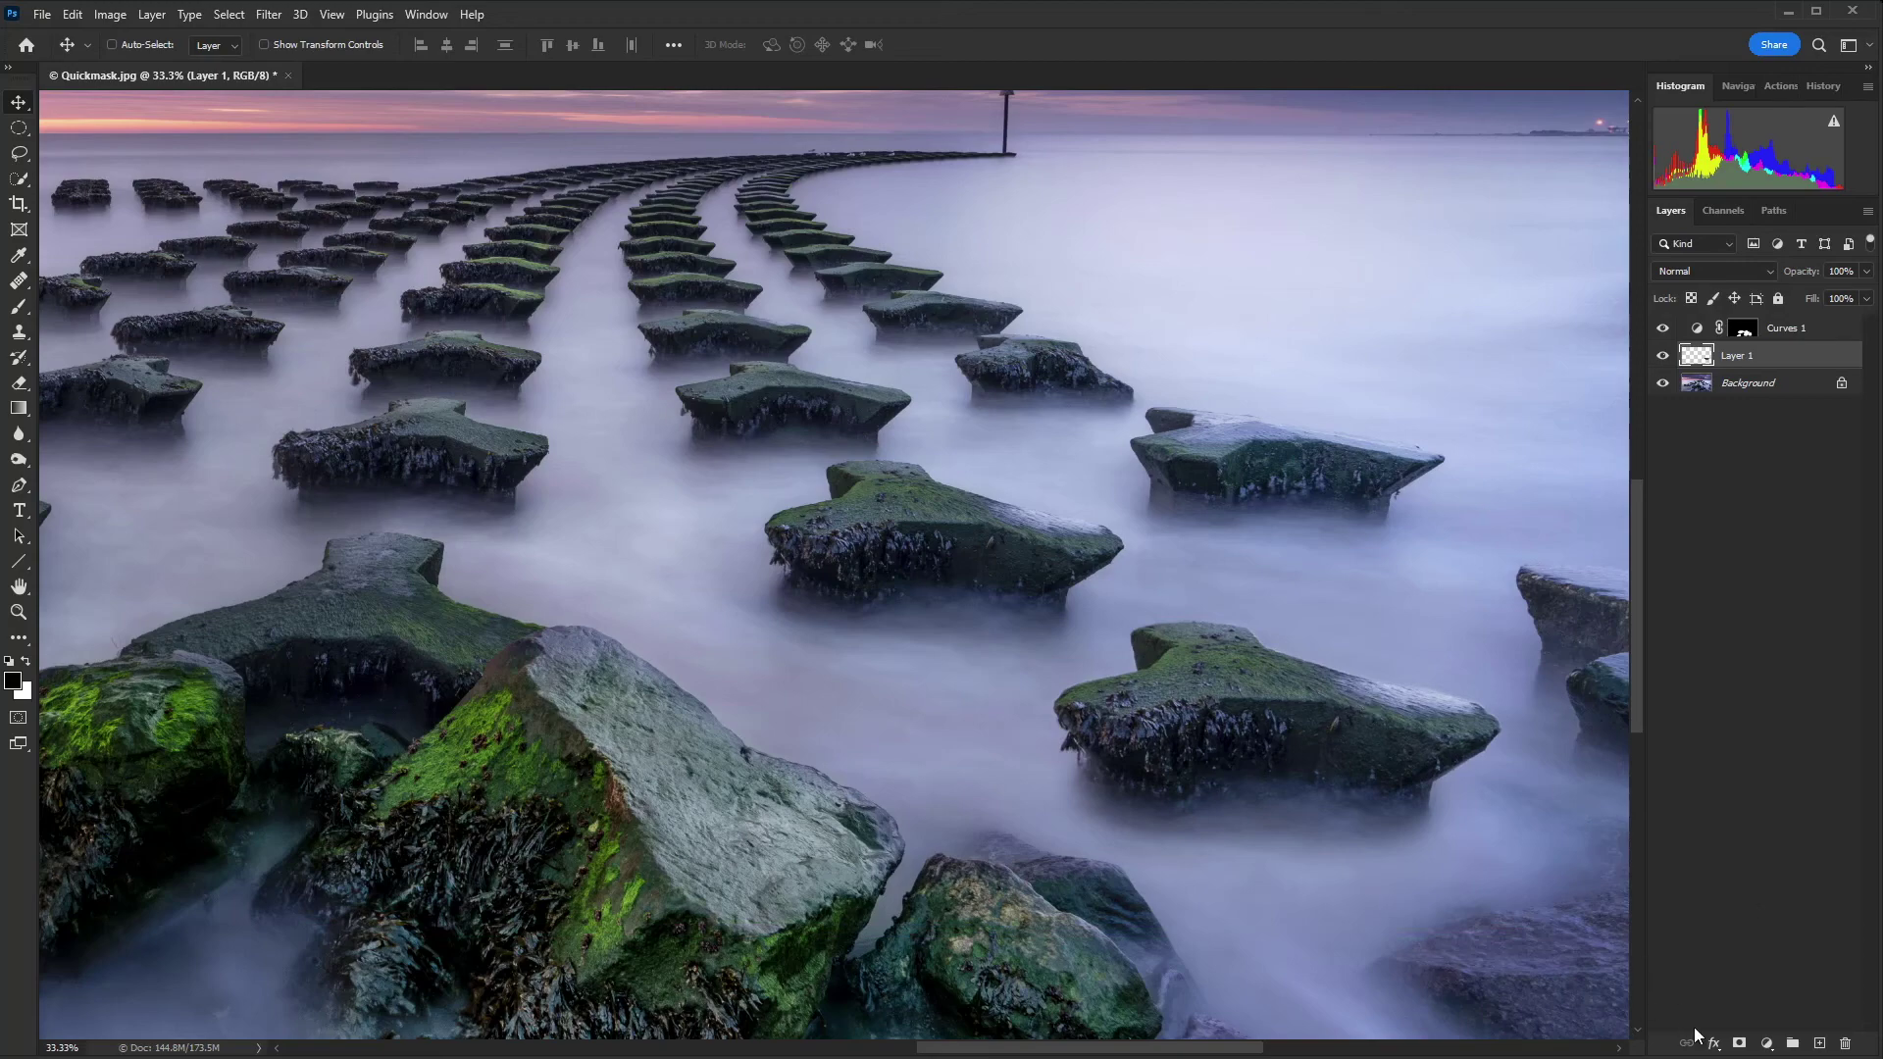
Add a layer mask to Layer 1 and brush along the rock copy's upper-right edge
click(1740, 1044)
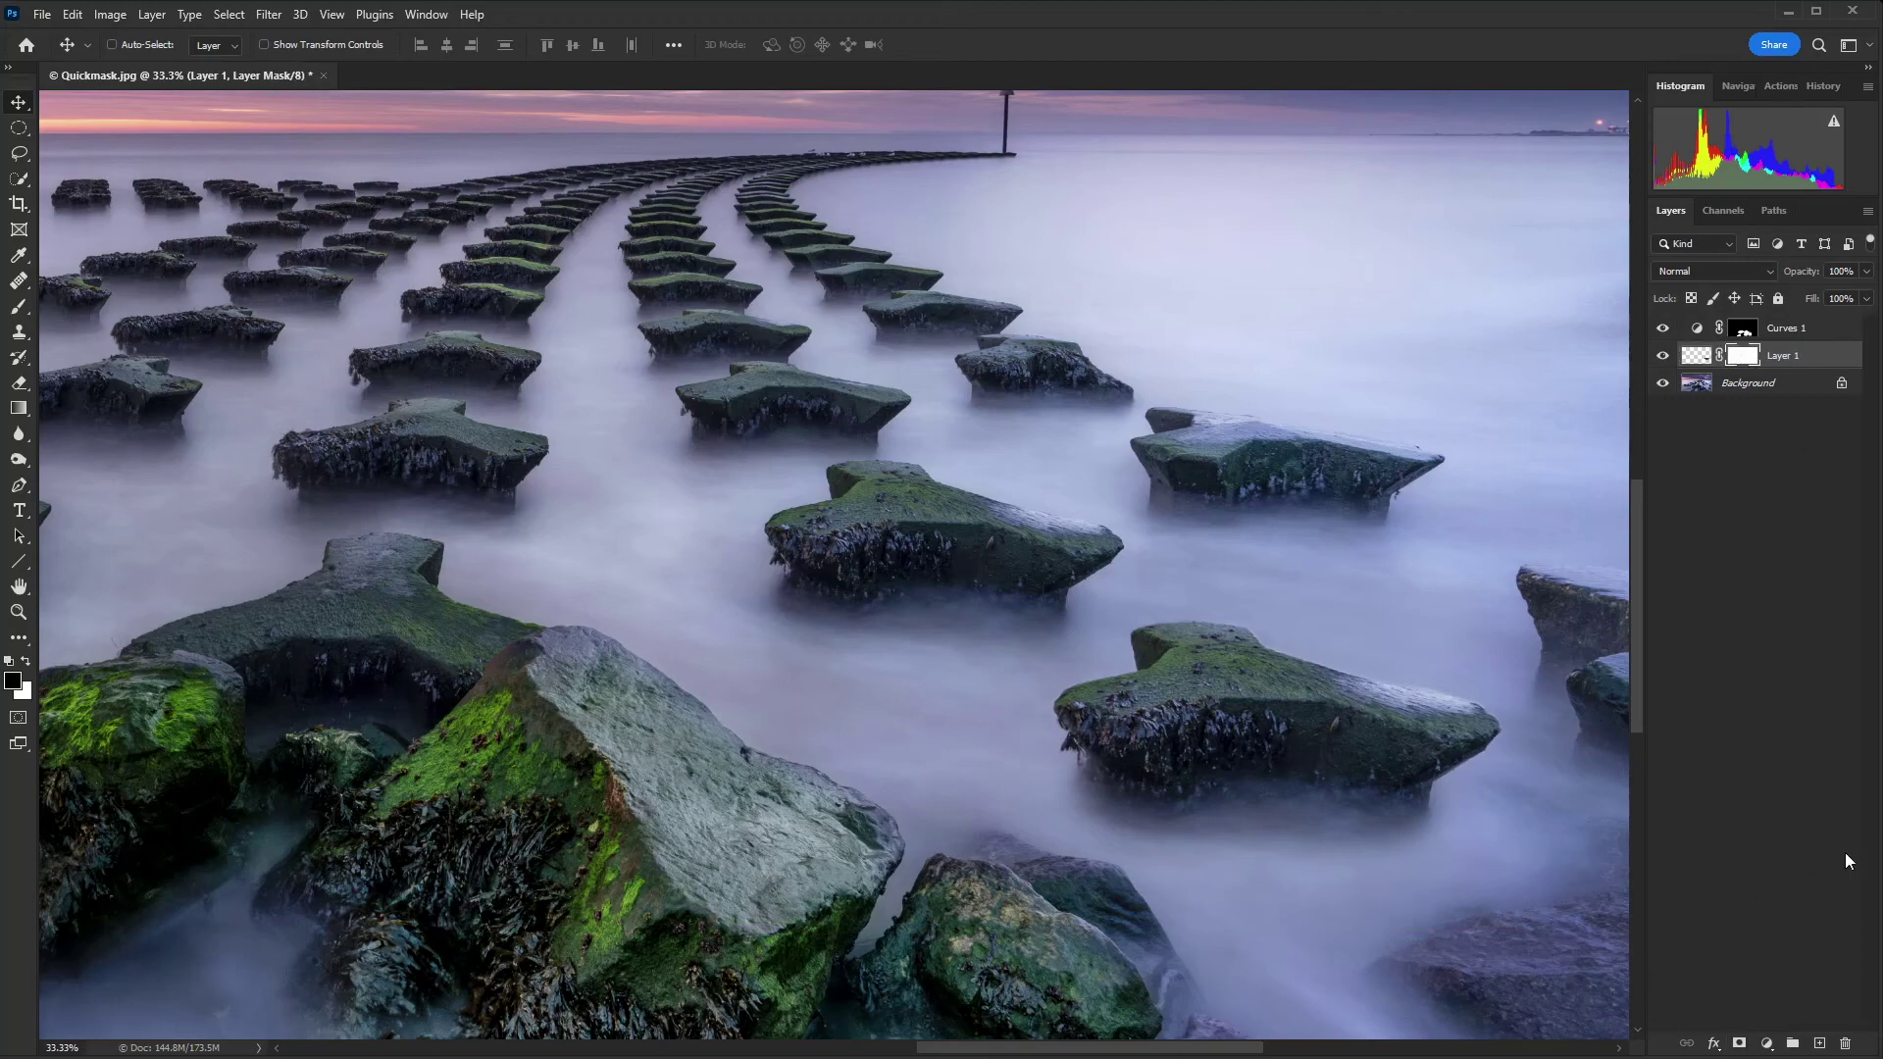
key(z)
click(1358, 687)
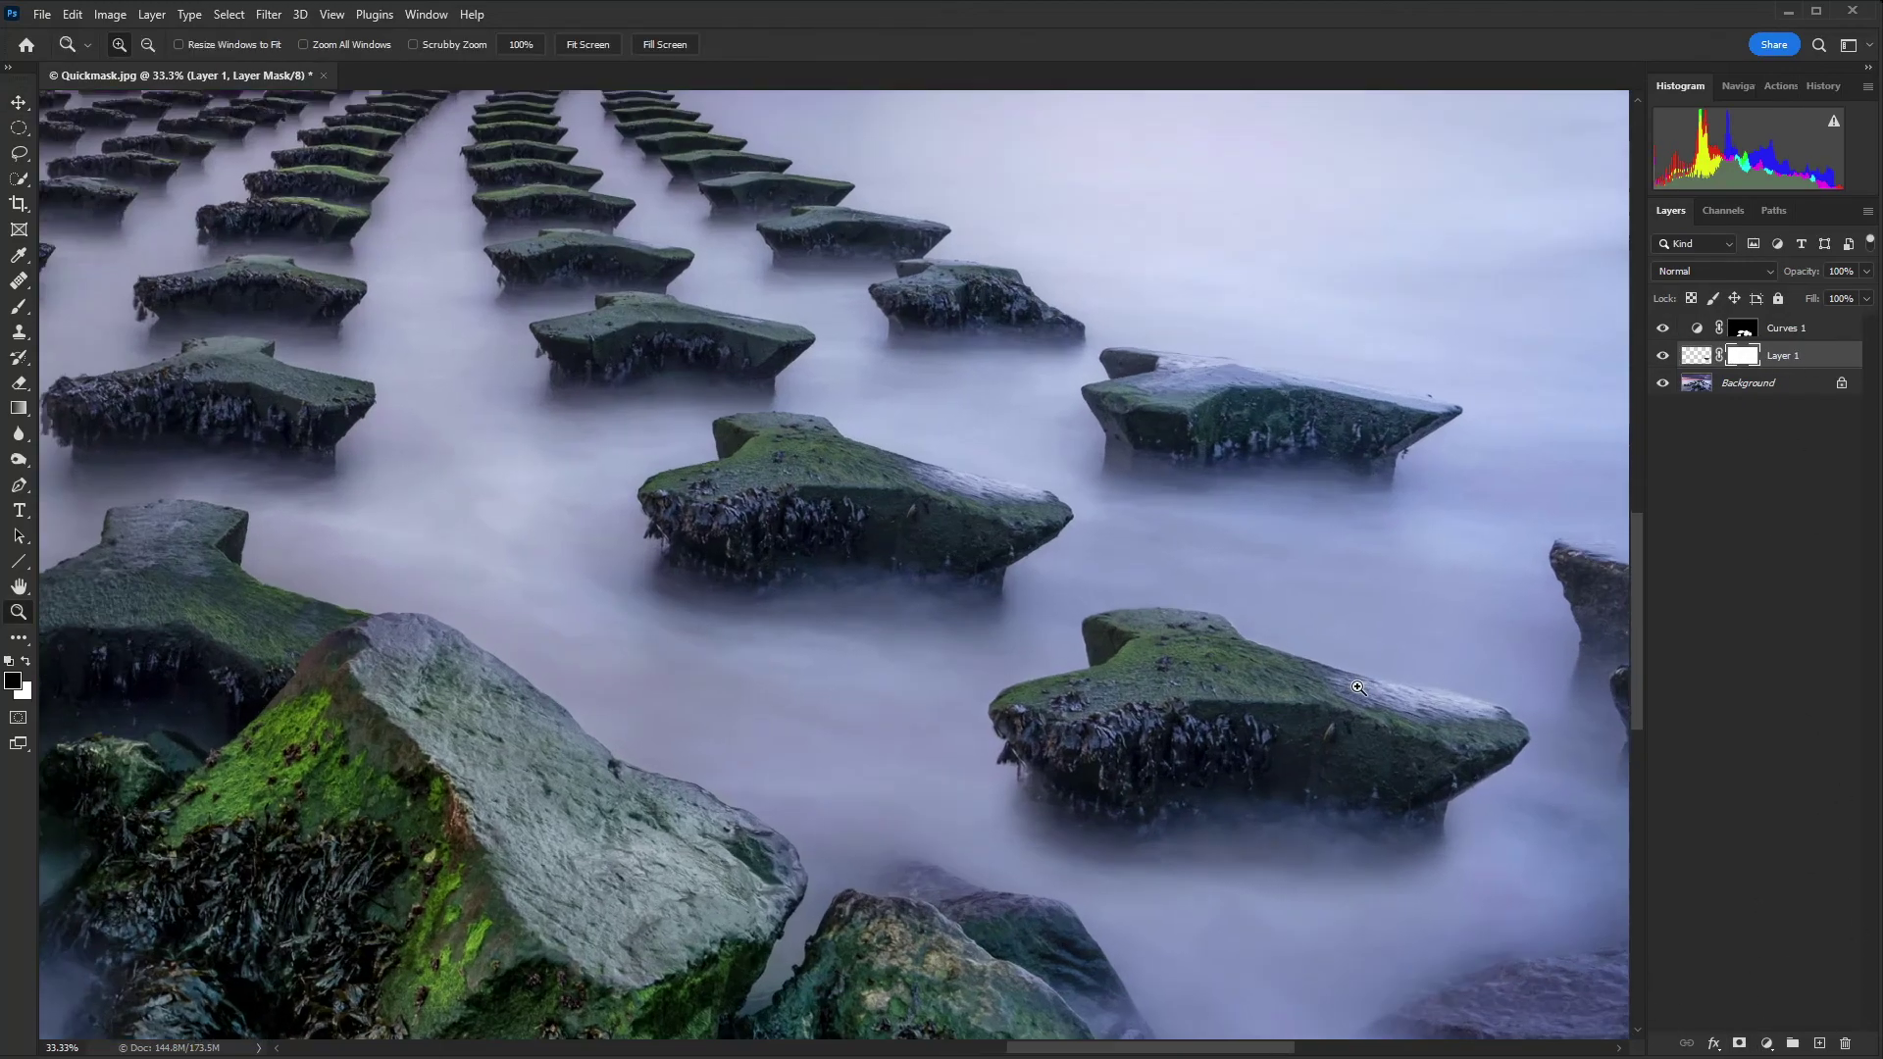
scroll(1357, 688, down, 2)
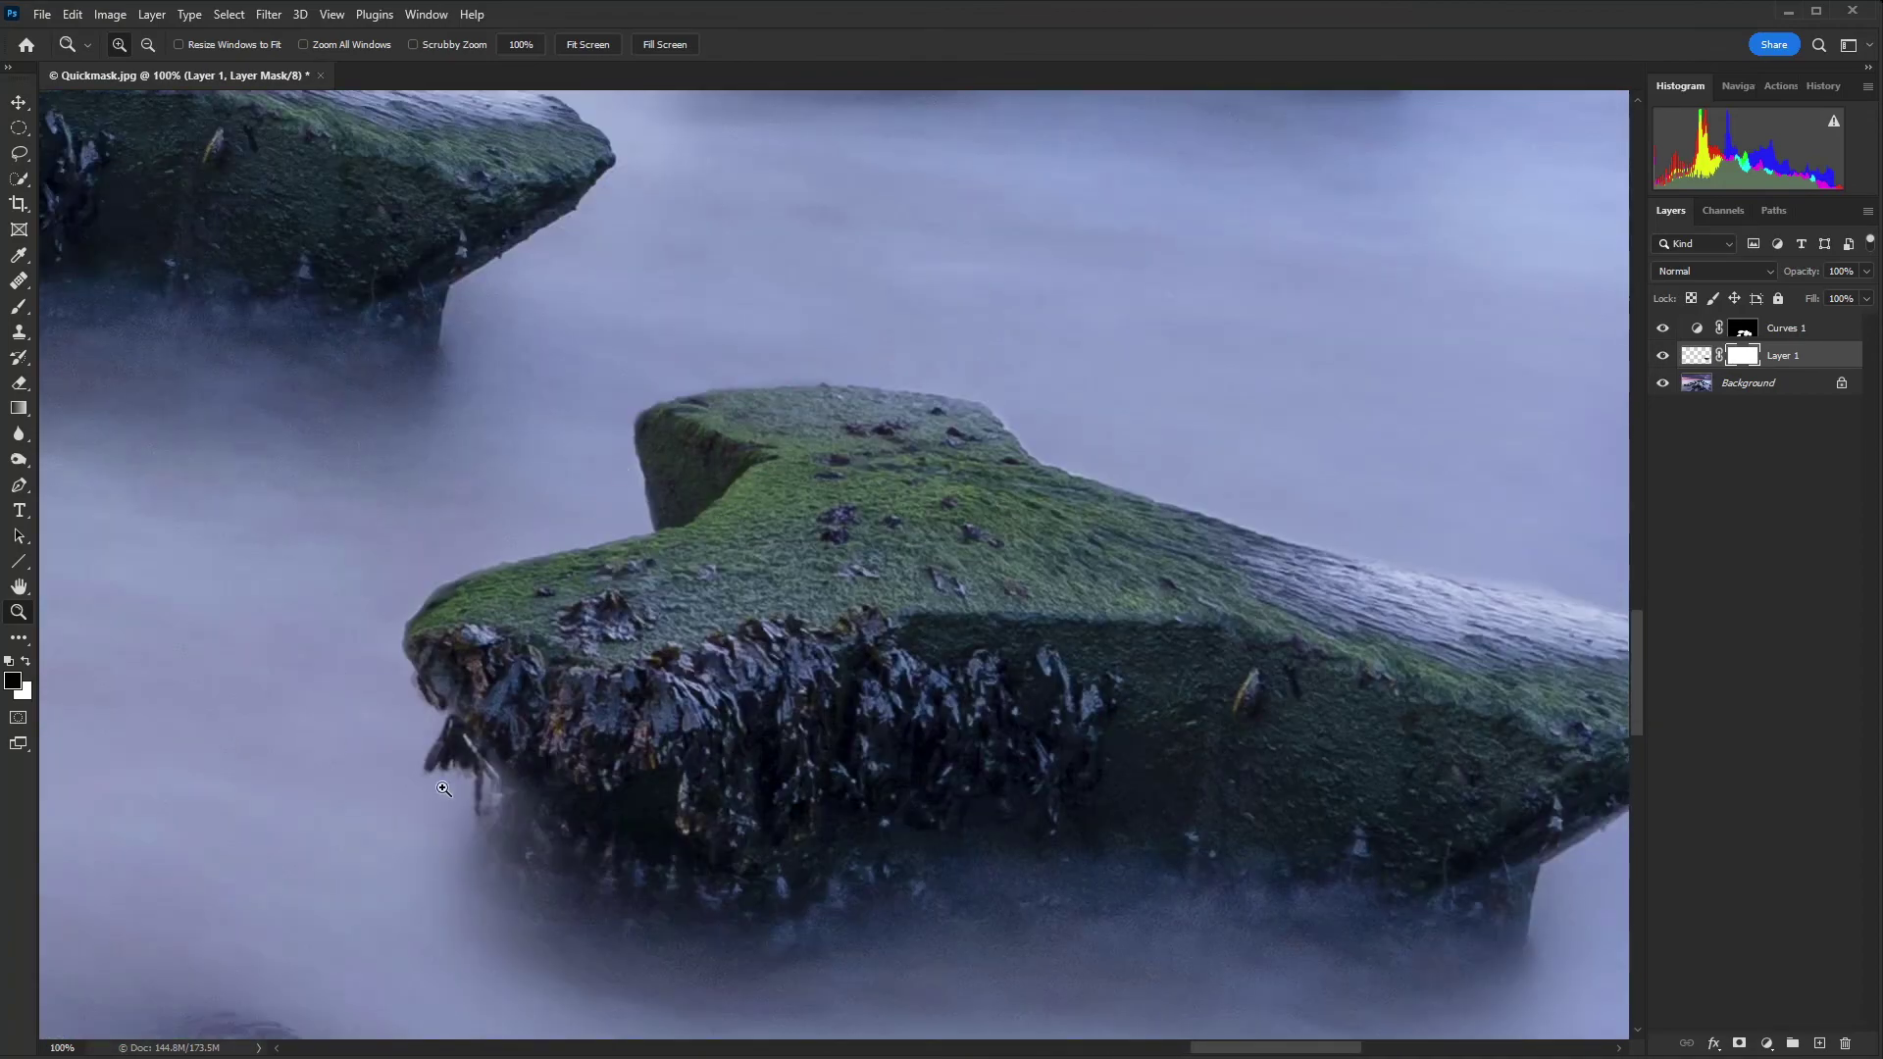
drag(1265, 631, 945, 529)
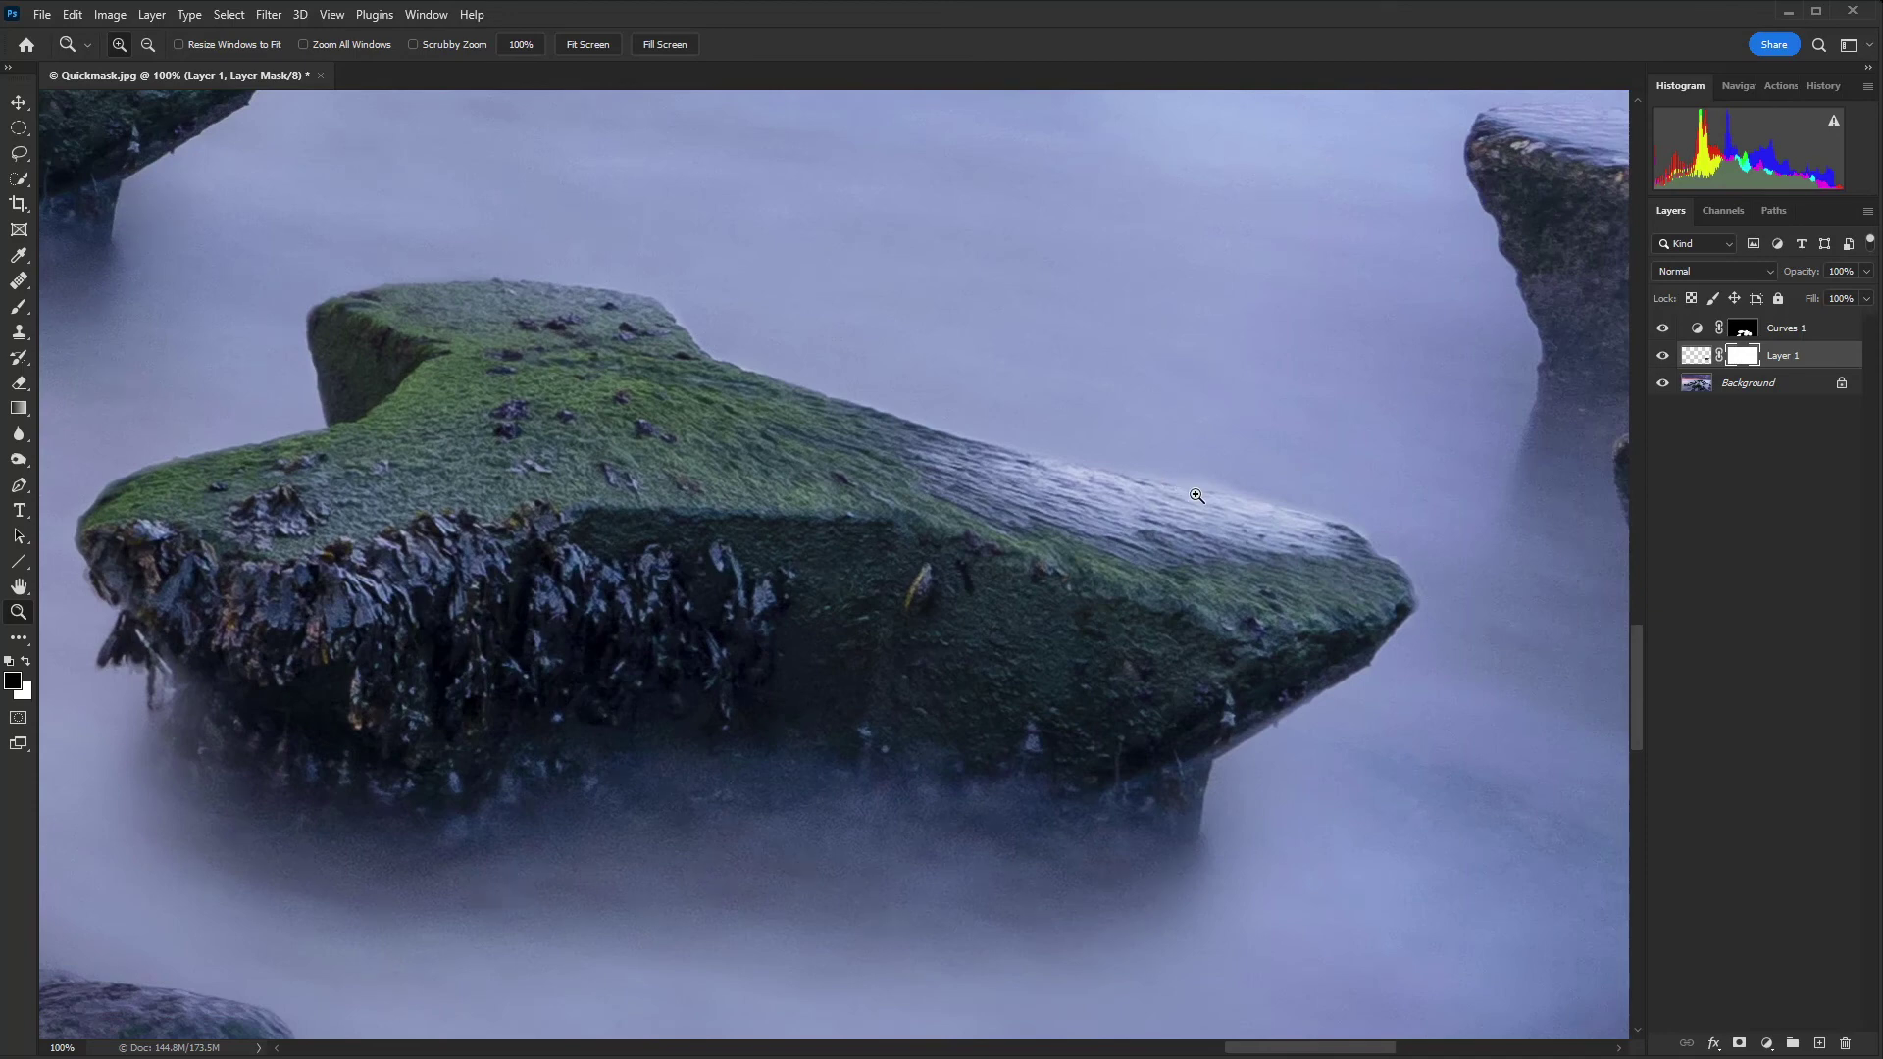
key(b)
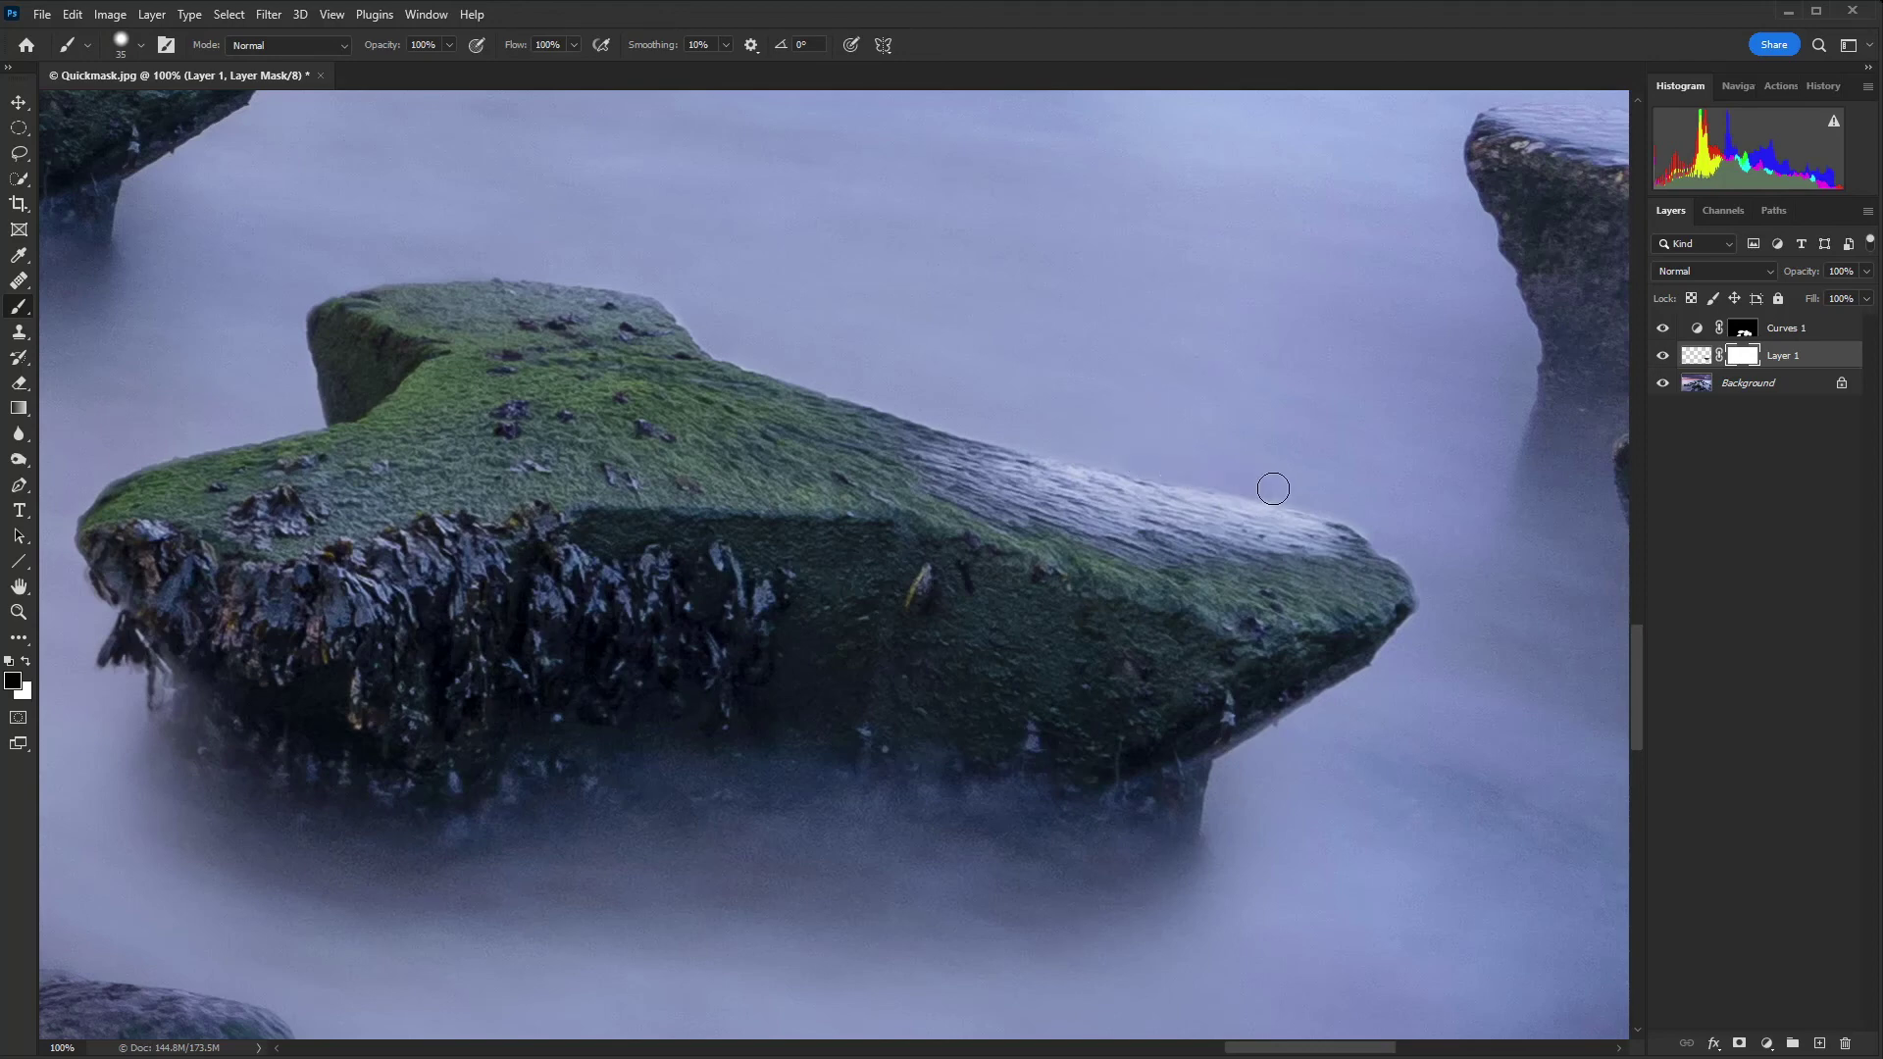
mouse_move(1275, 489)
mouse_down()
mouse_move(1358, 515)
mouse_move(1435, 595)
mouse_up()
Fit the whole seascape on screen to review the rock copy among the posts
key(ctrl+0)
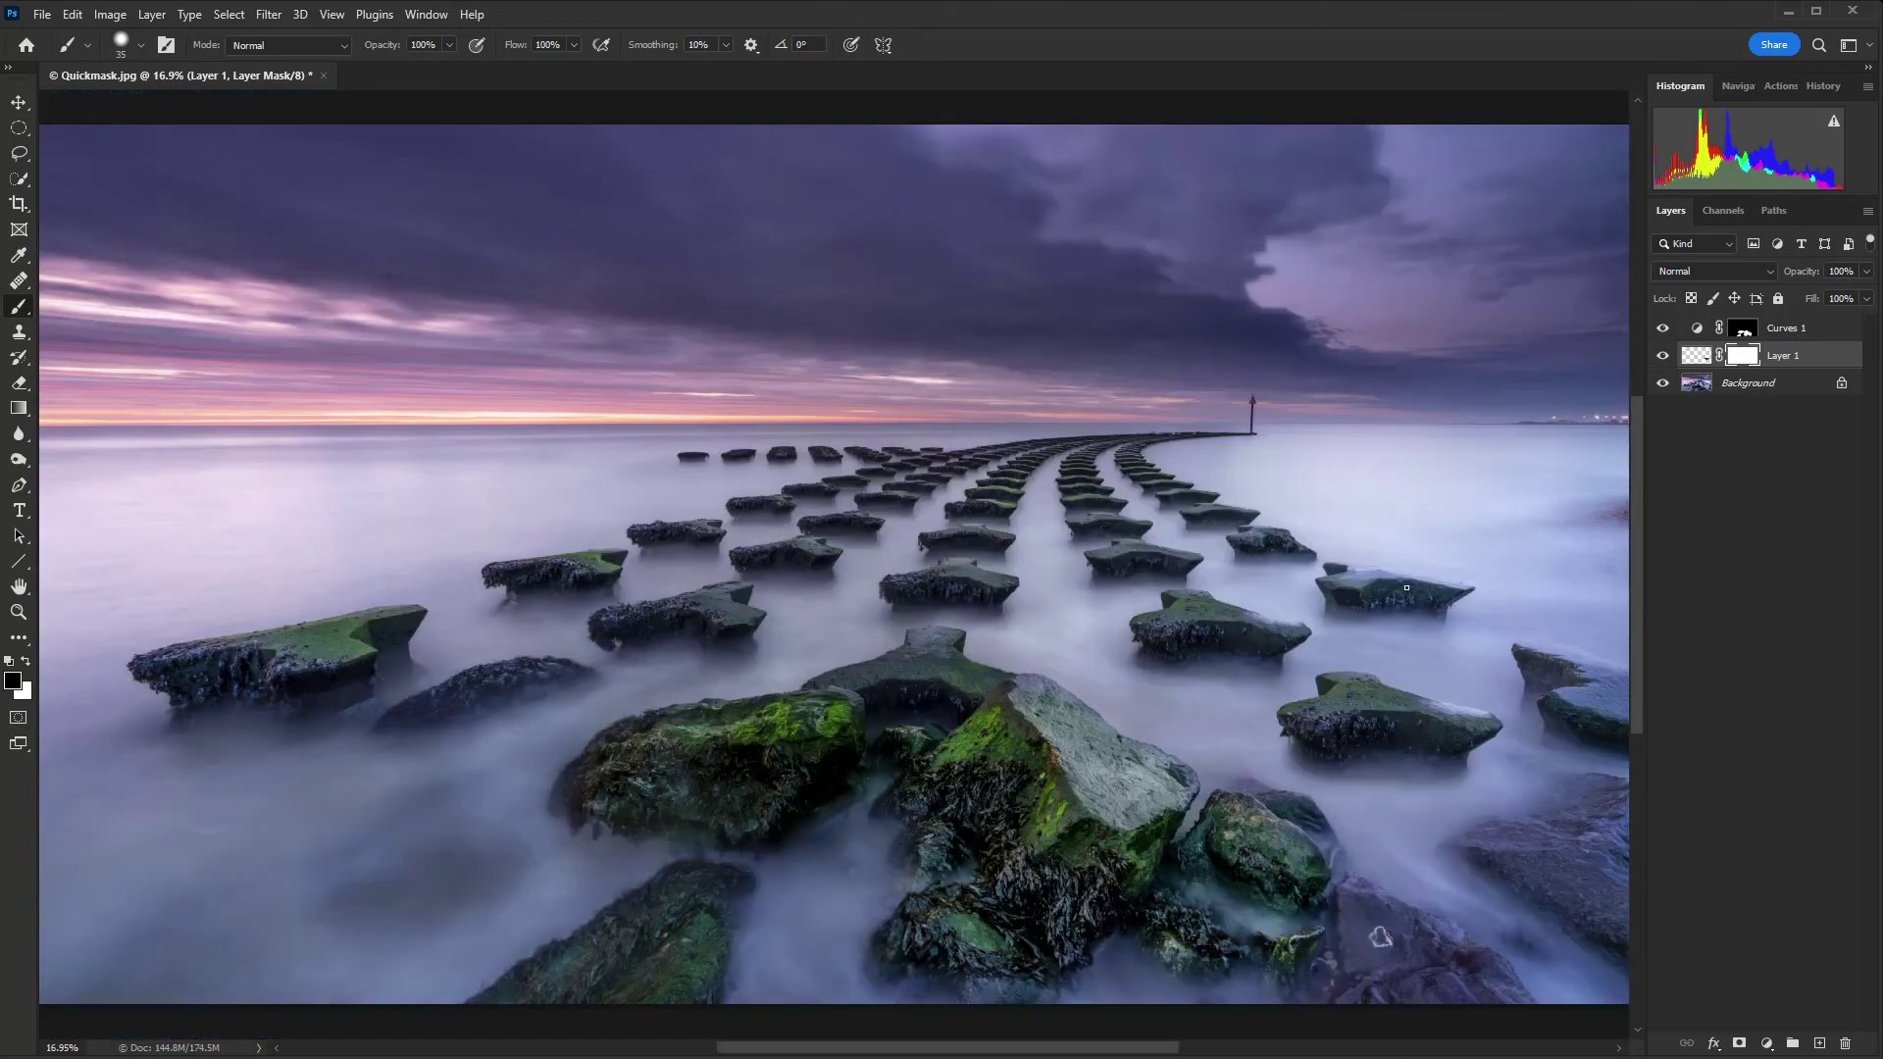